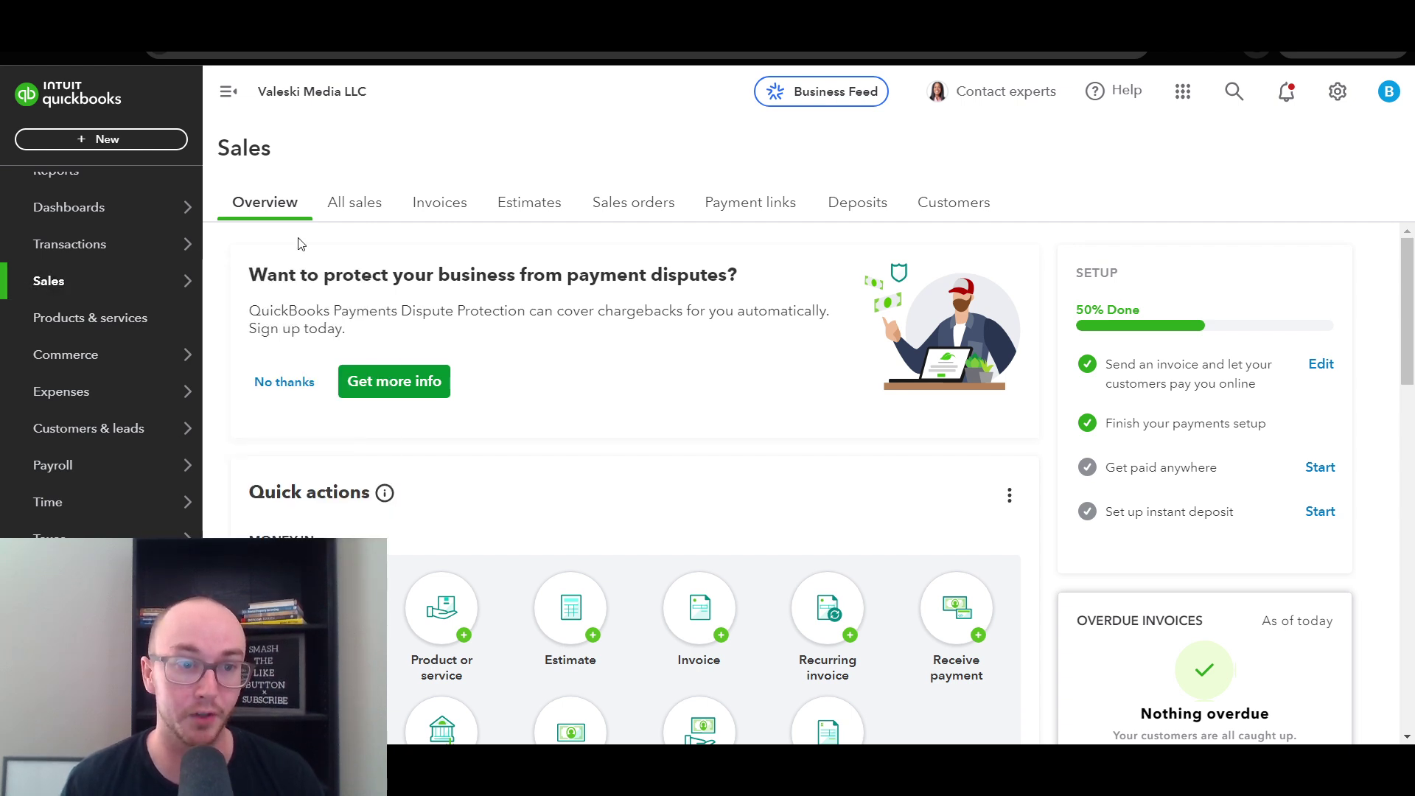
- Scroll through the page and highlight the 'Finish your payments setup' step
mouse_move(184, 499)
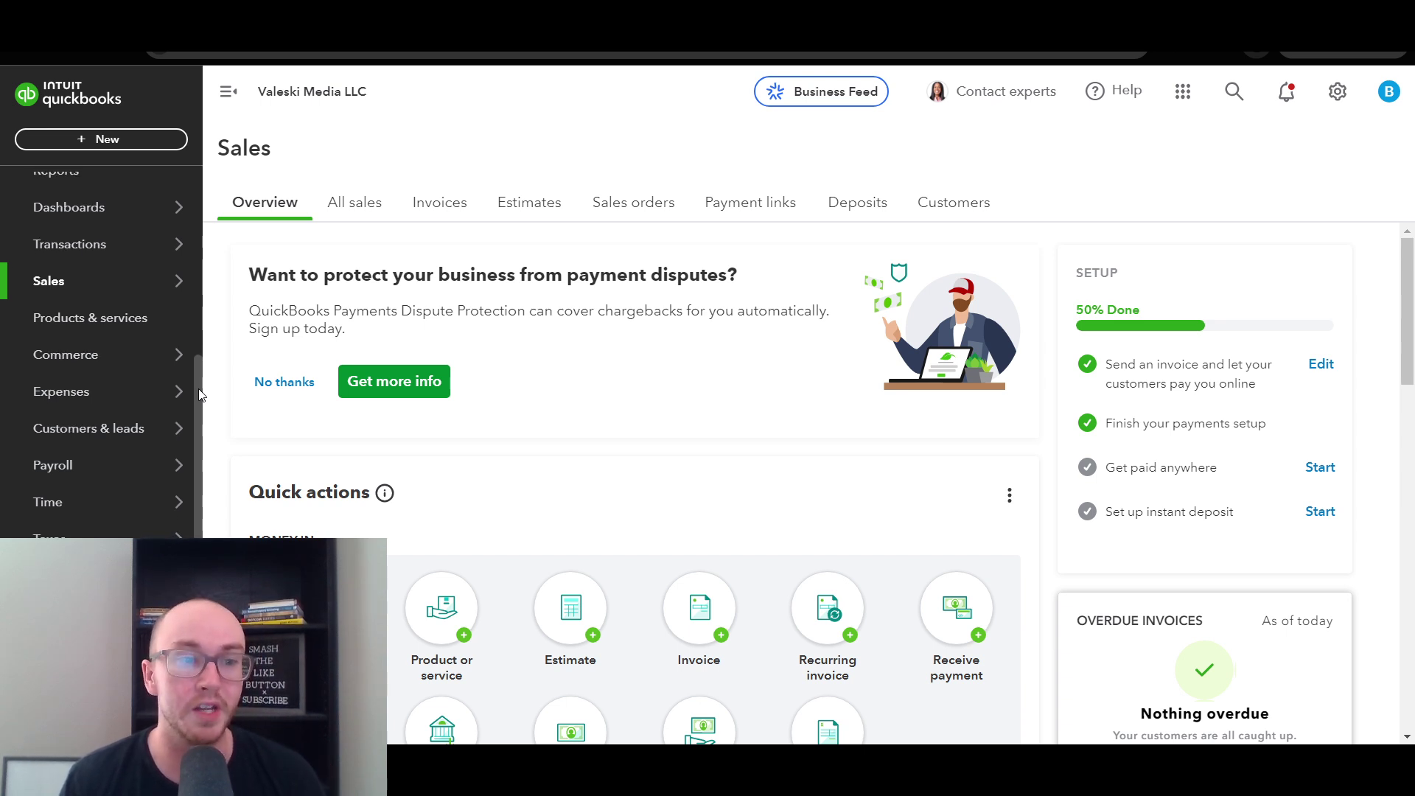
scroll(198, 398, up, 5)
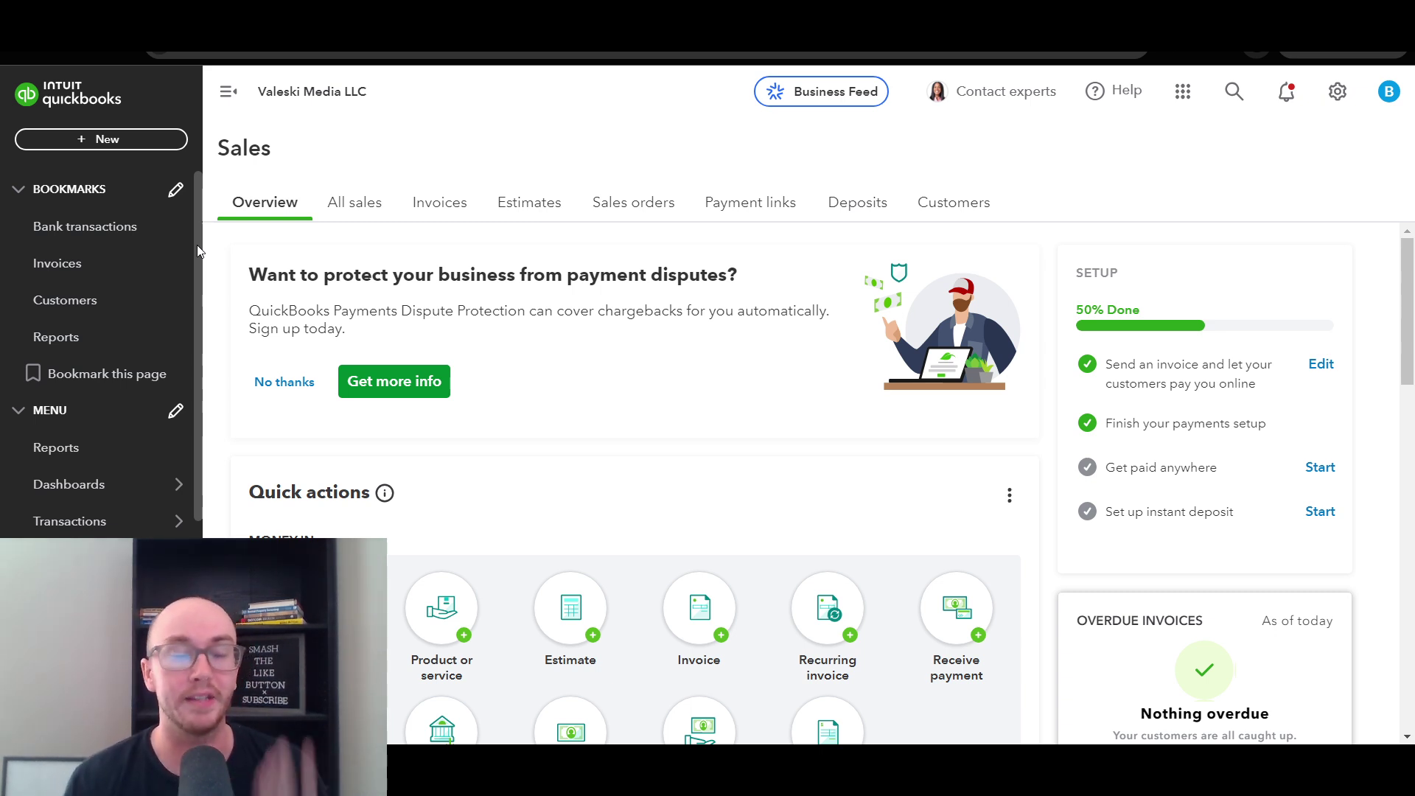
scroll(196, 245, down, 1)
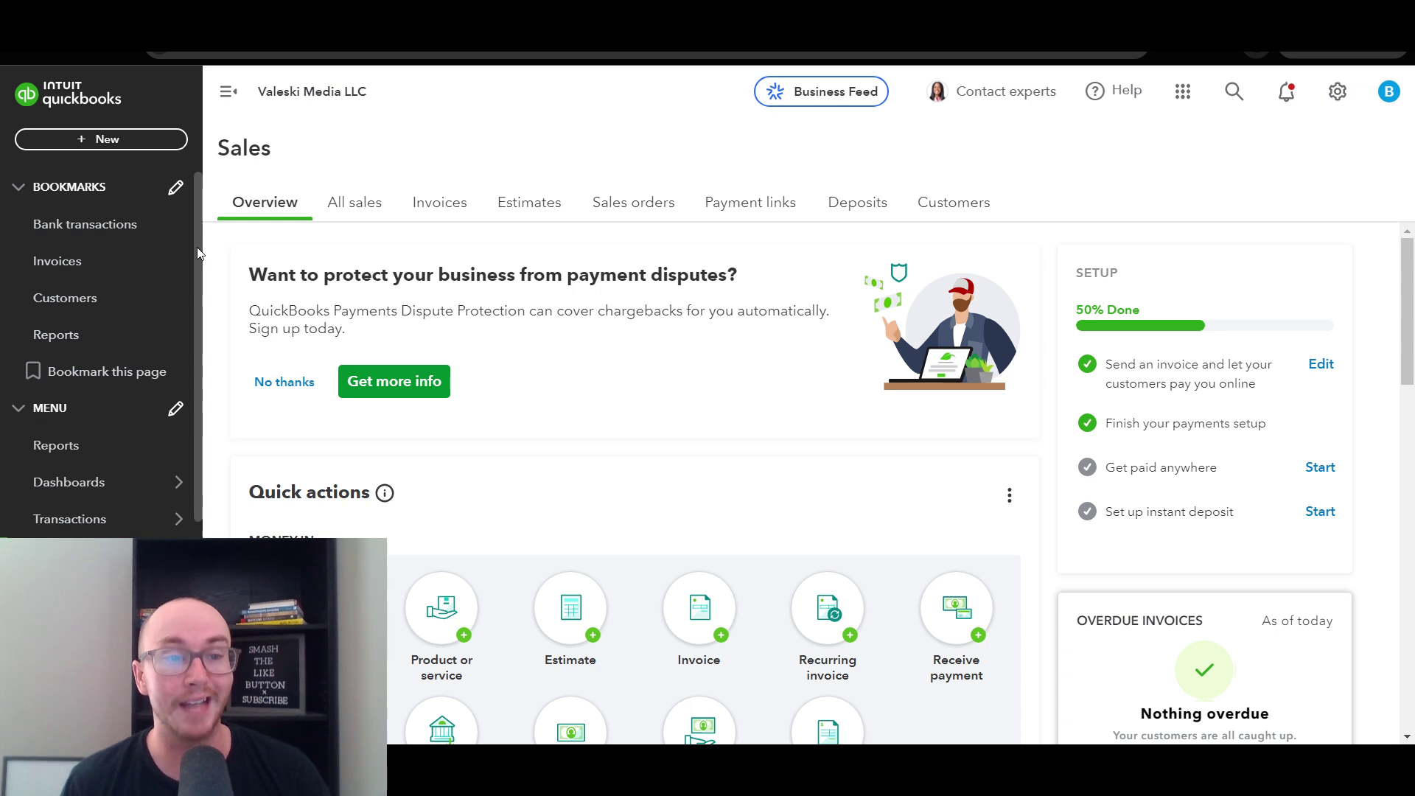
scroll(197, 257, down, 4)
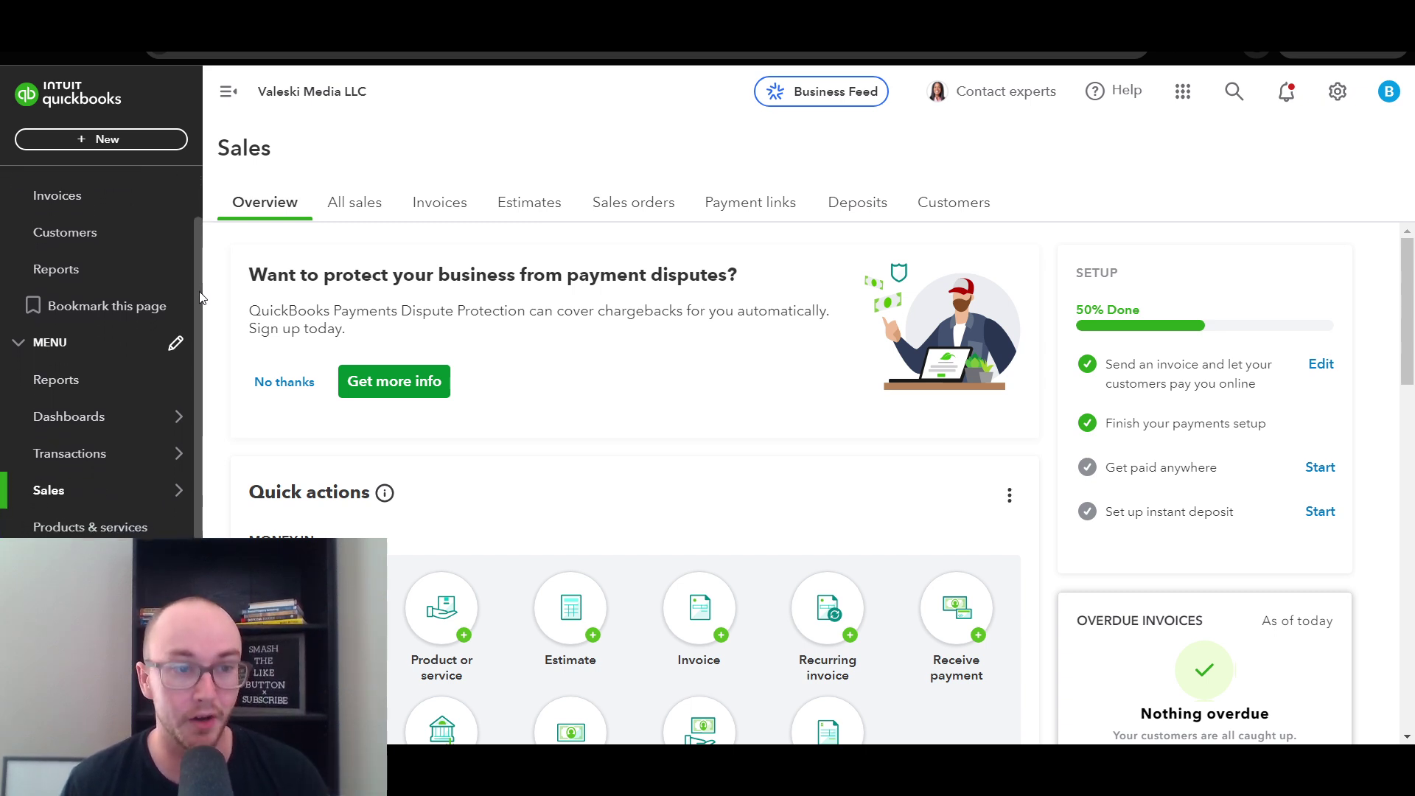
scroll(197, 397, down, 1)
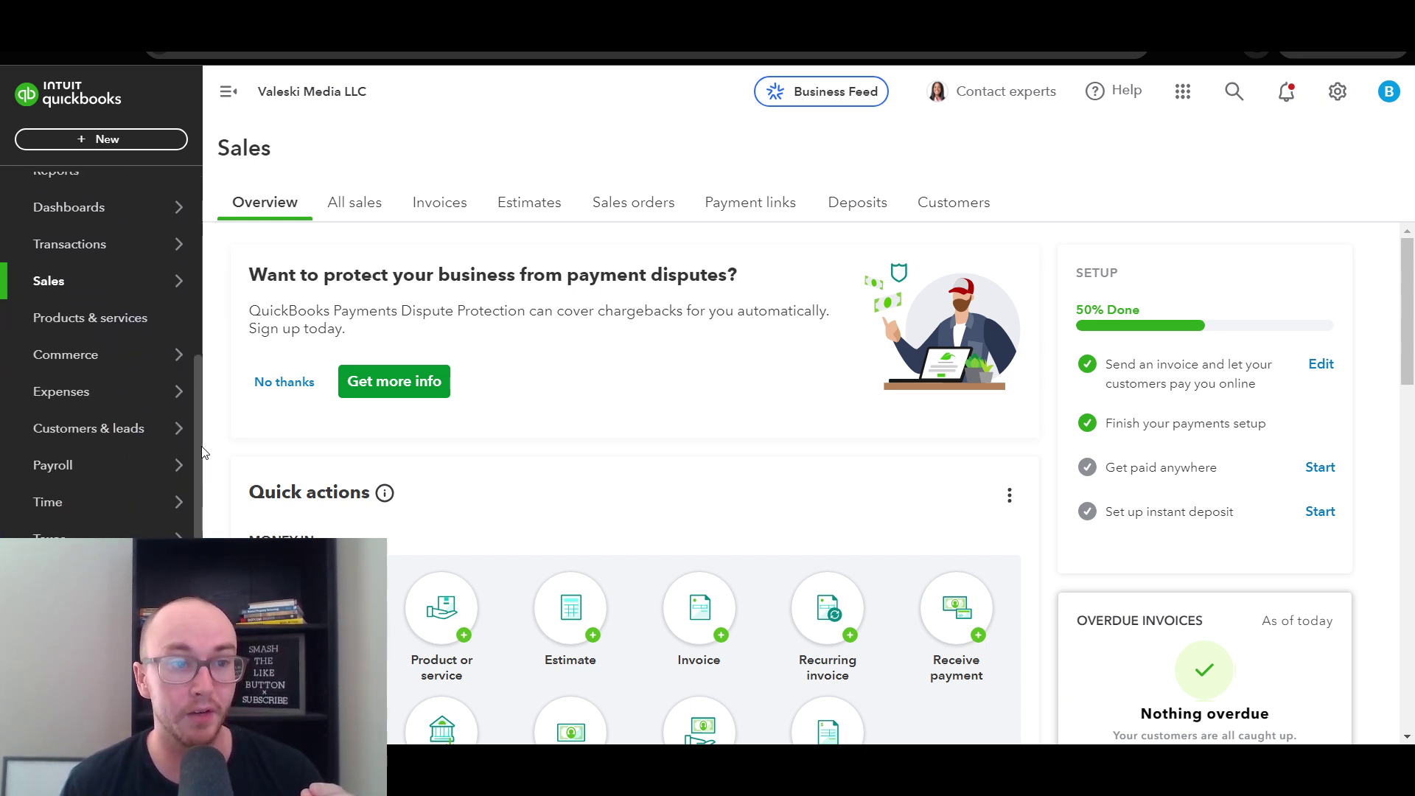
mouse_move(62, 290)
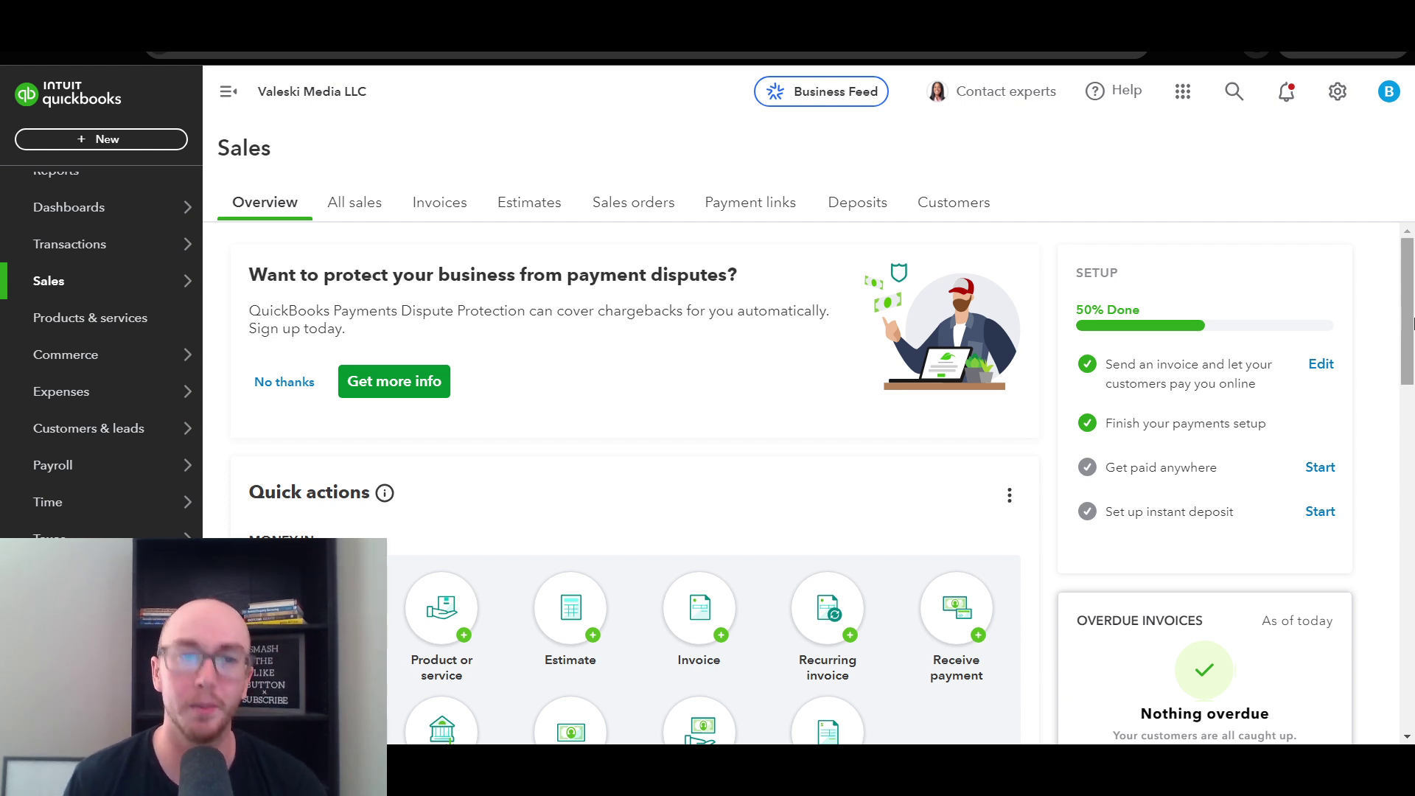
drag(1412, 322, 1410, 403)
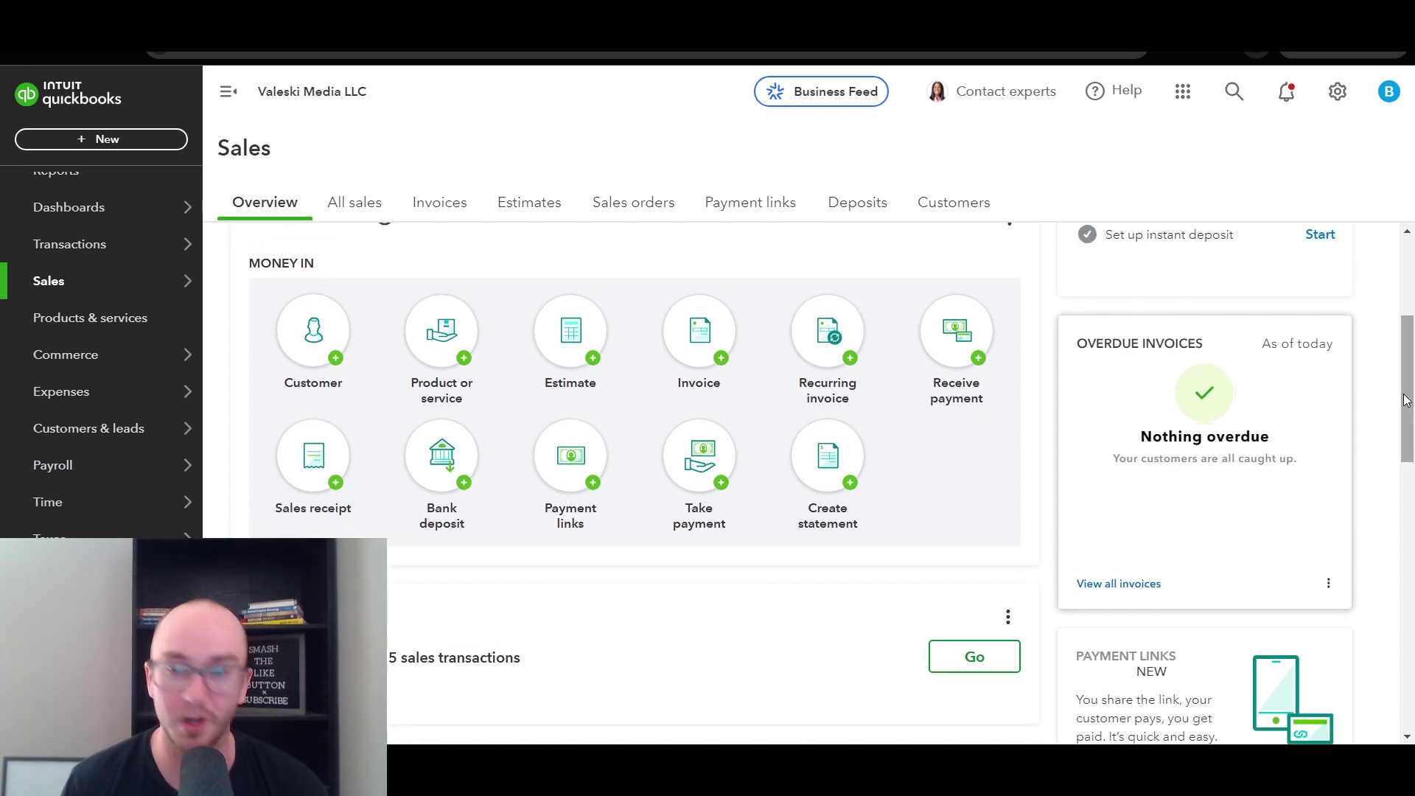
drag(1408, 400, 1412, 319)
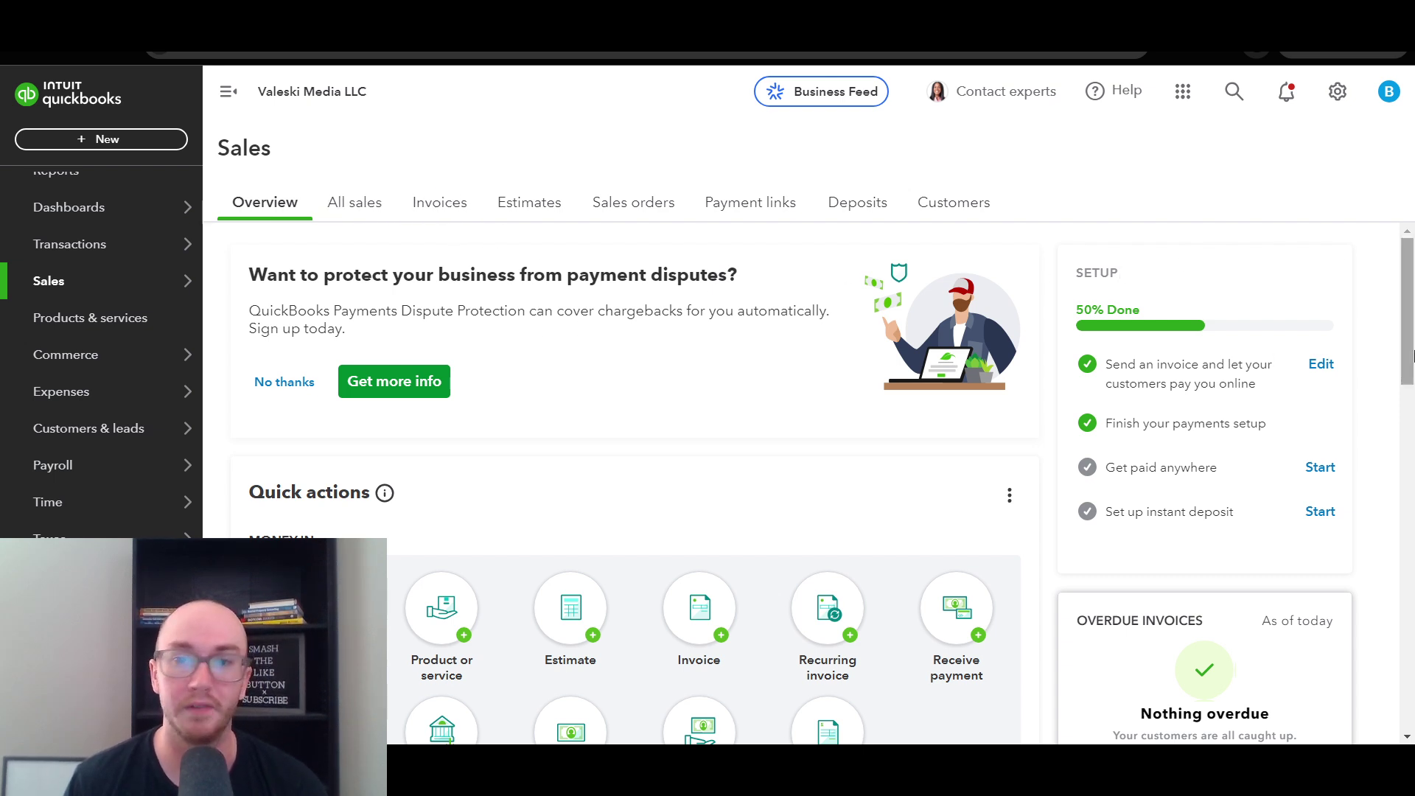
scroll(1411, 346, down, 1)
scroll(1411, 346, up, 1)
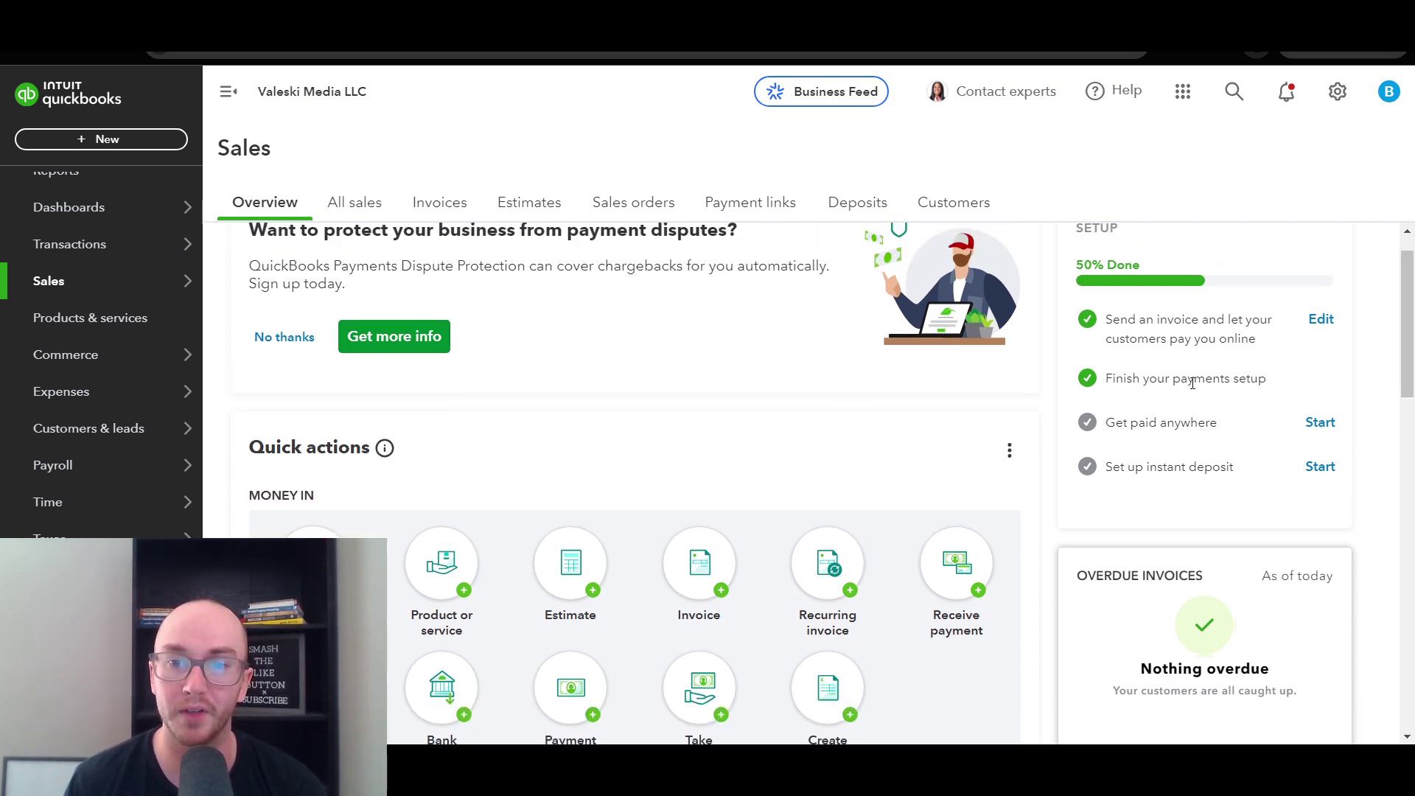
drag(1109, 381, 1278, 385)
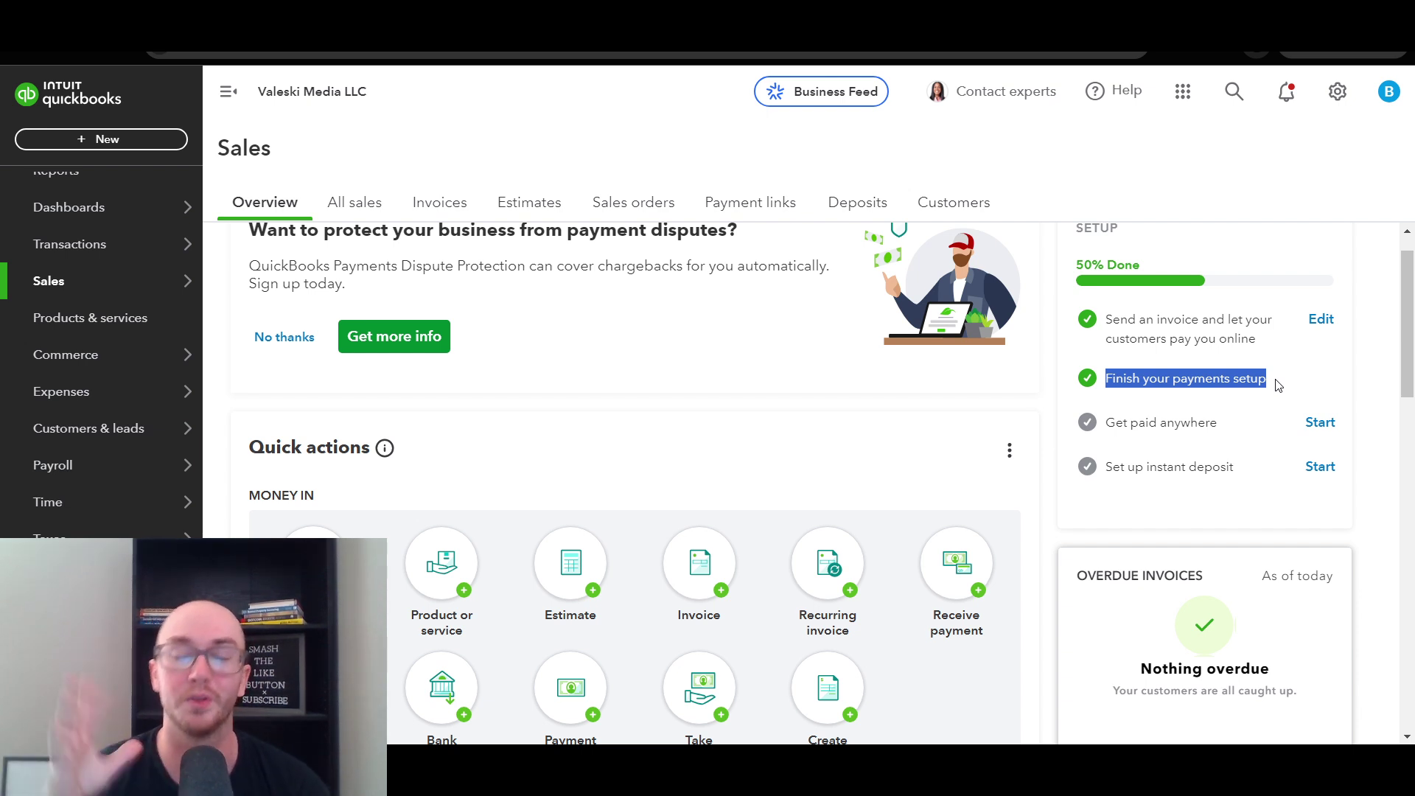
click(1230, 379)
drag(1407, 352, 1413, 418)
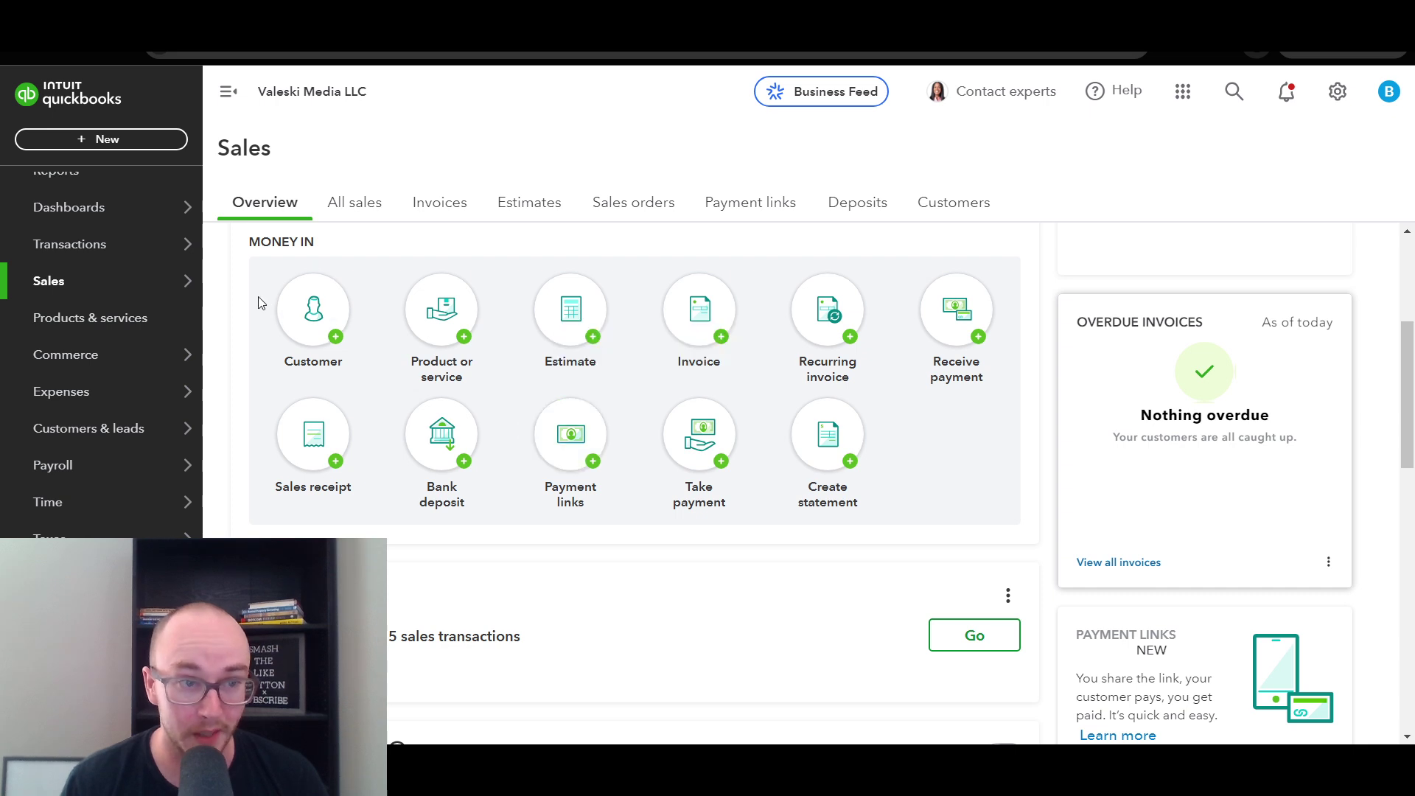
- Go to Sales > Payment links and check the Multi-use and One-time link lists
mouse_move(151, 294)
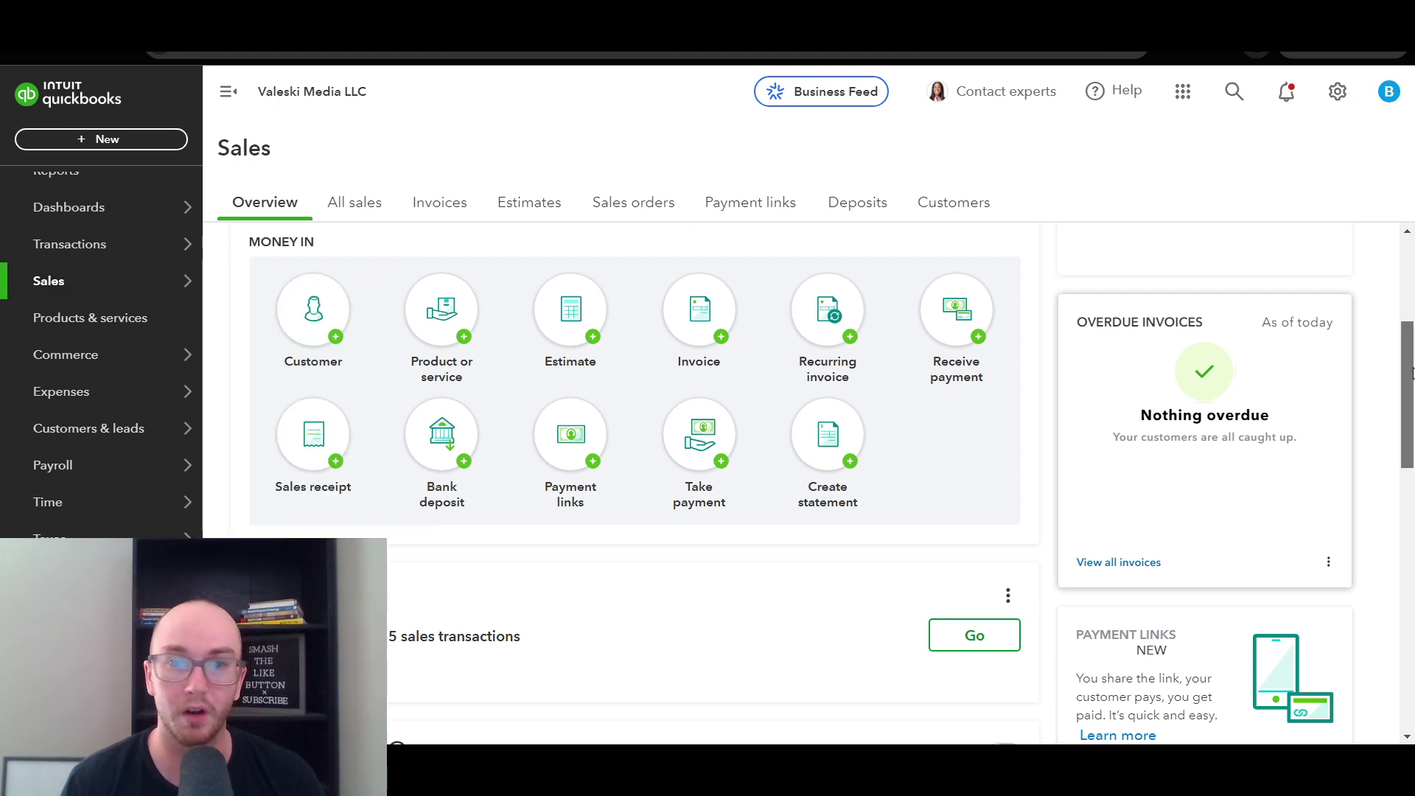
drag(1404, 346, 1404, 349)
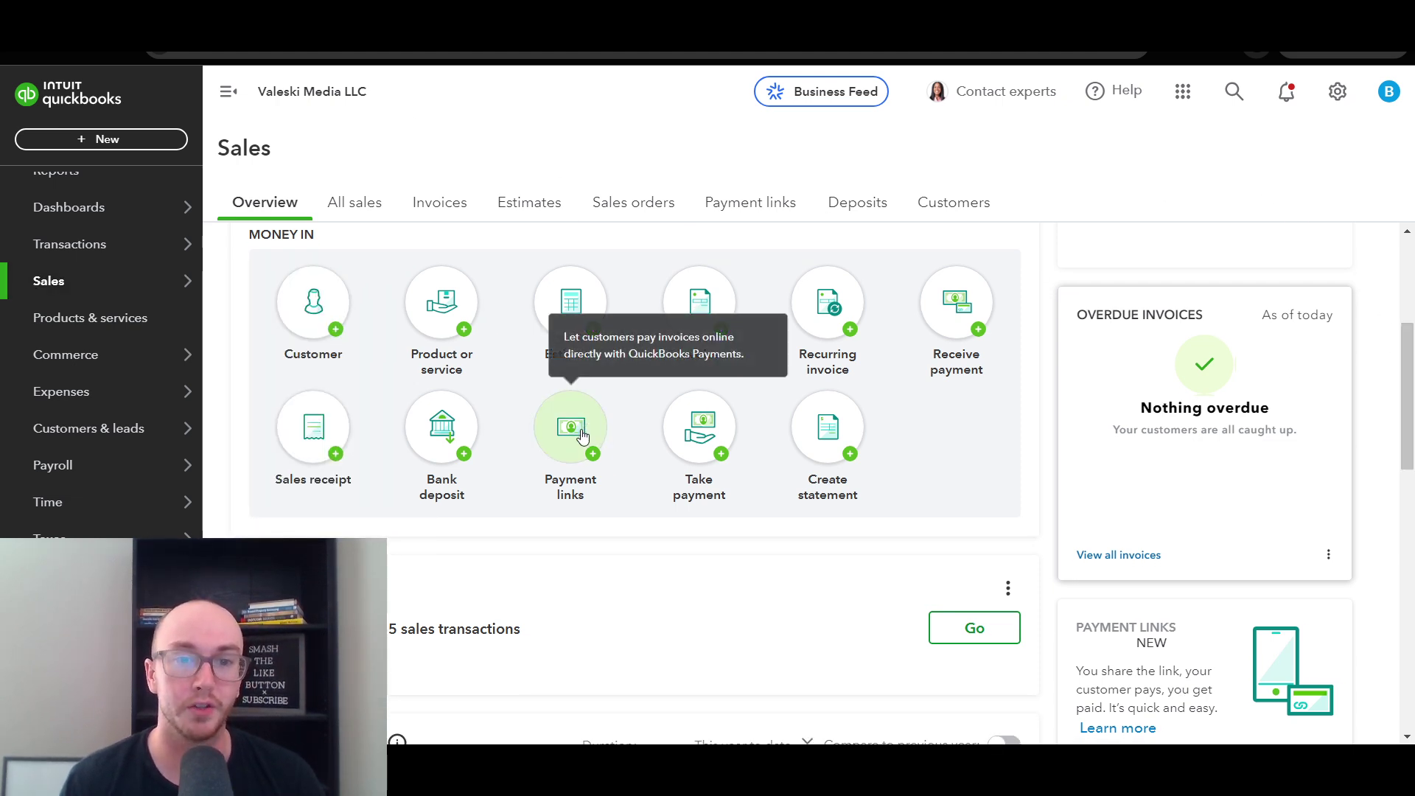
mouse_move(153, 295)
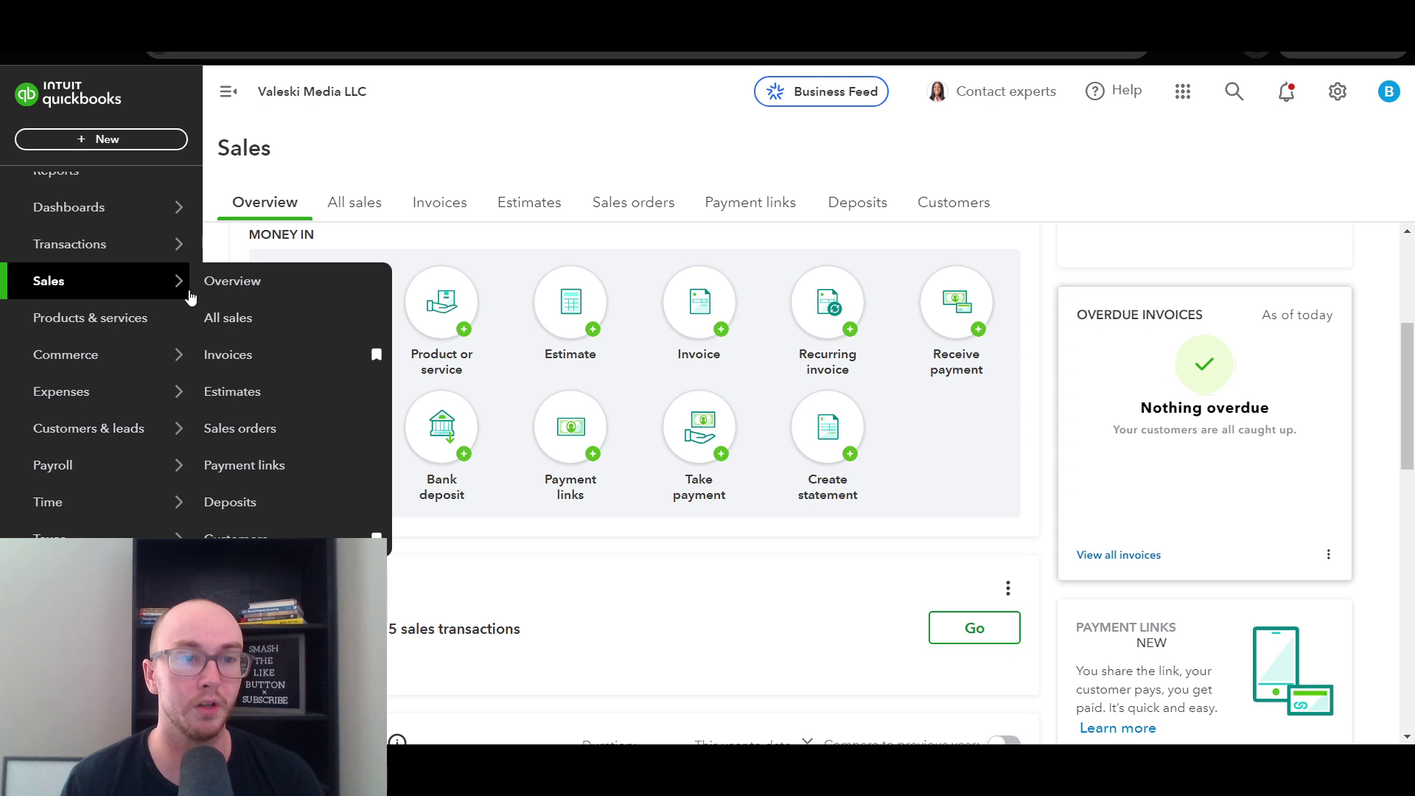
click(251, 465)
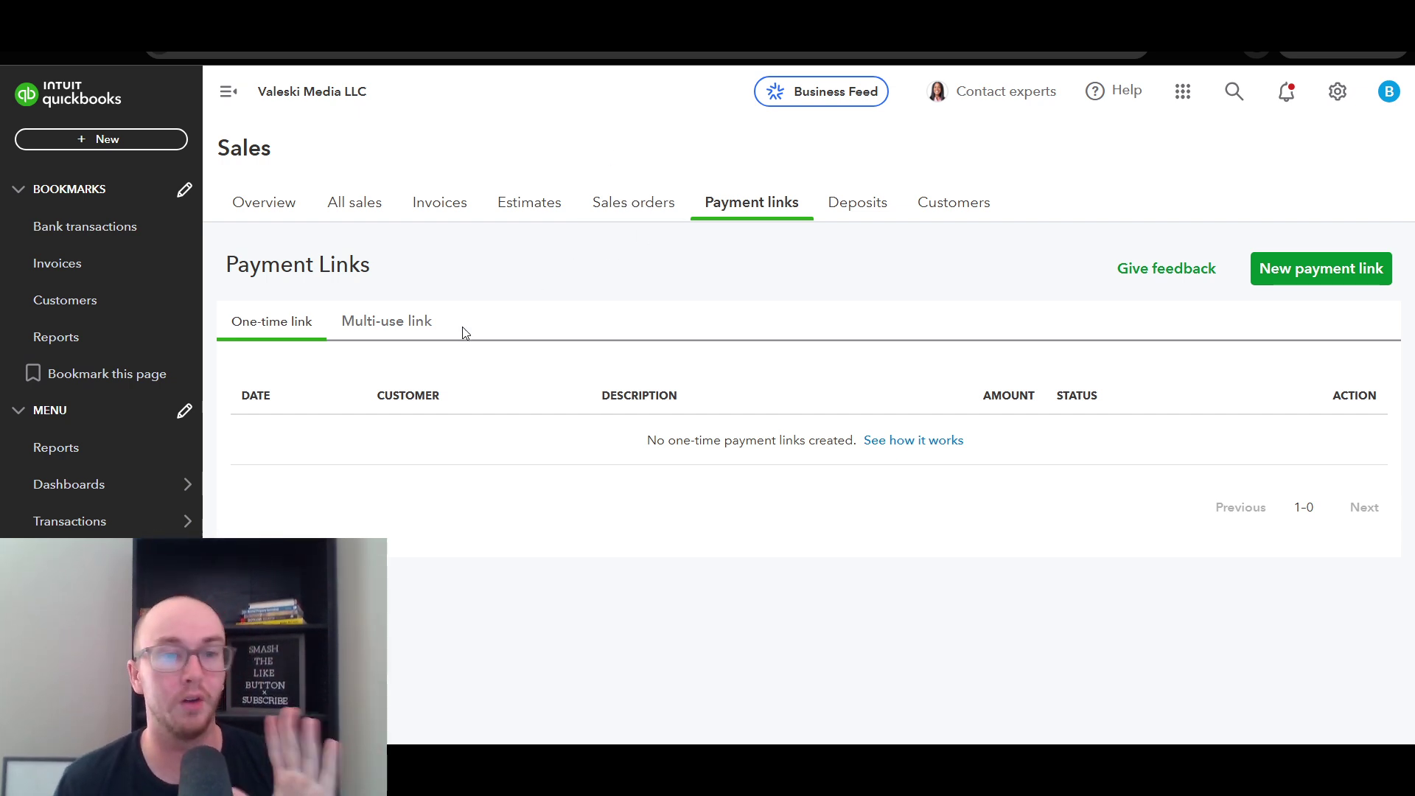
click(373, 322)
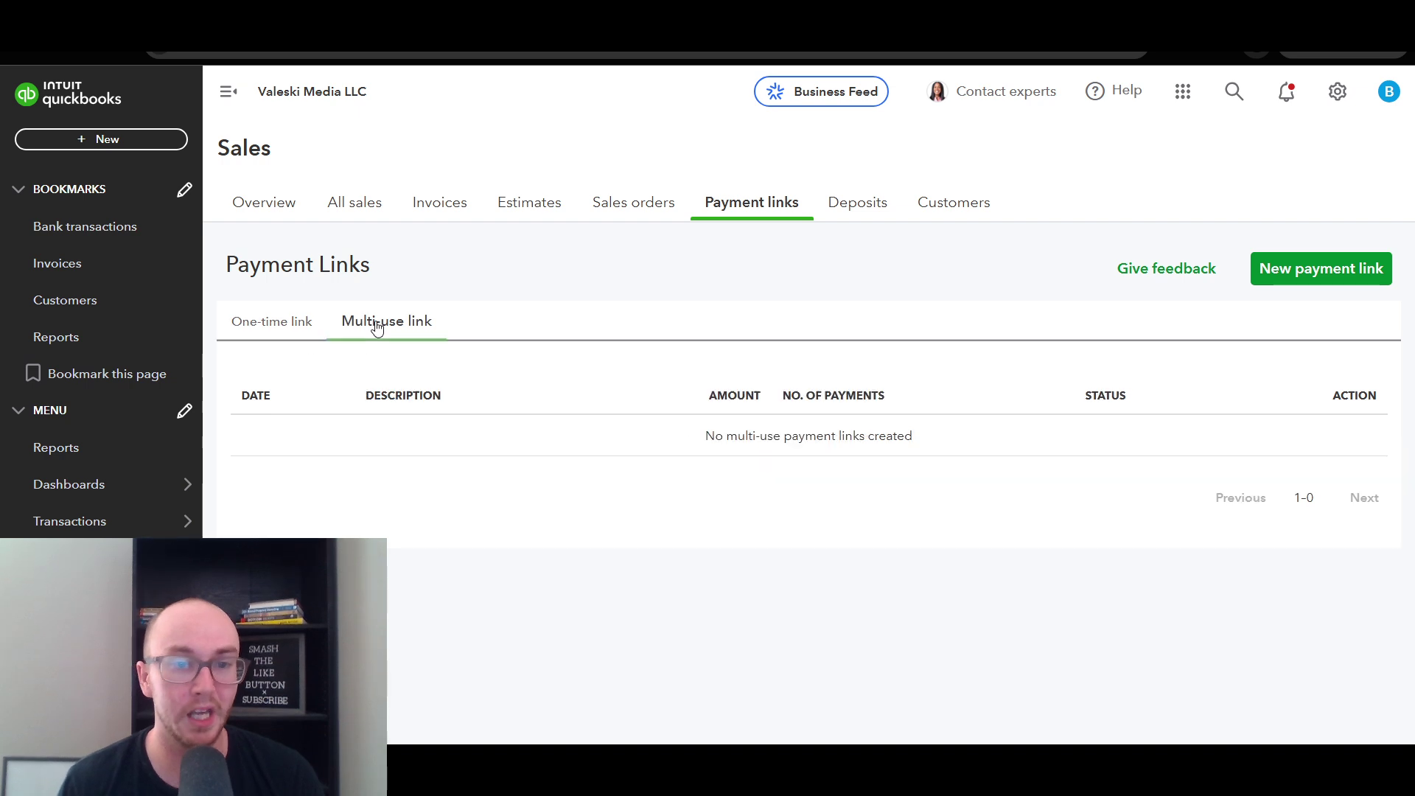
click(244, 338)
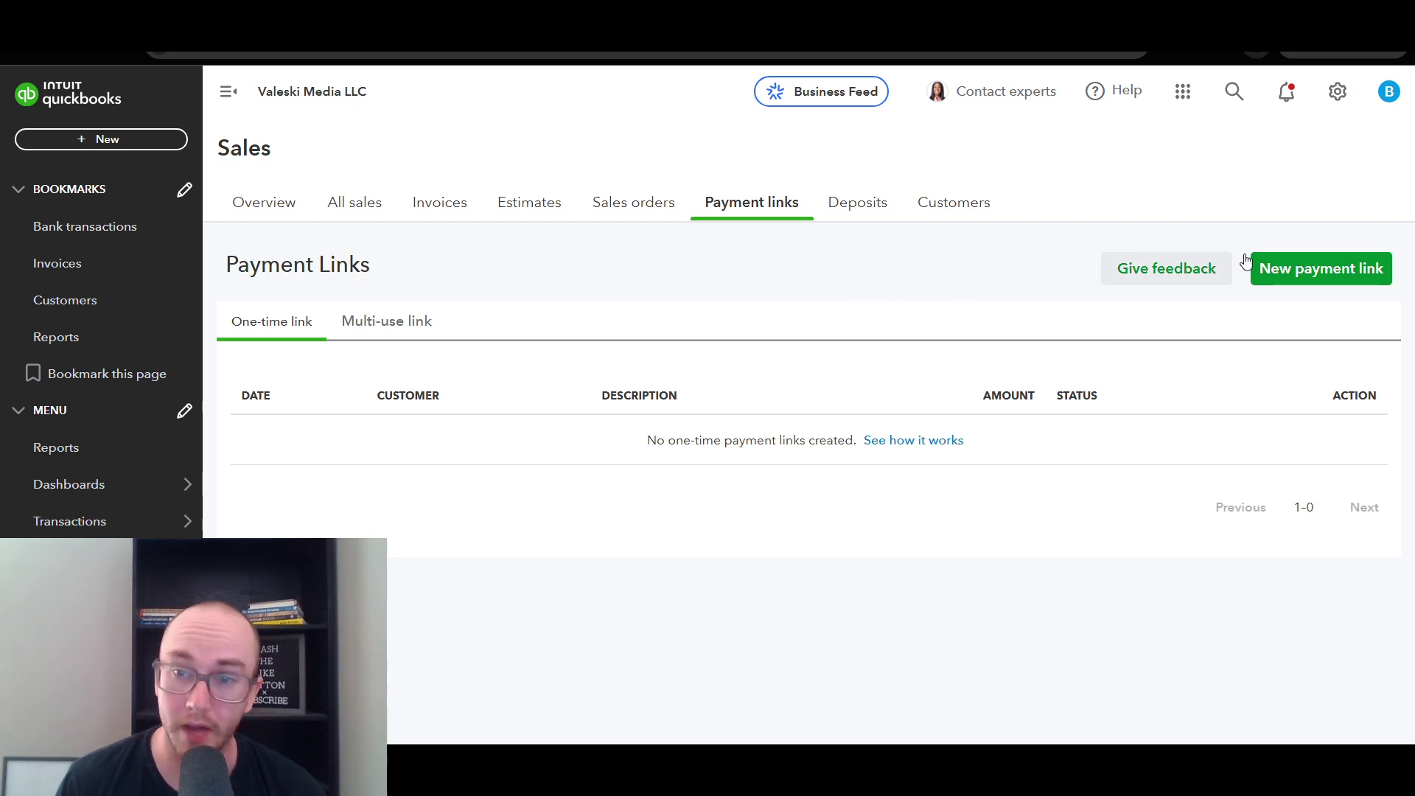
- Start a new payment link and highlight the tip for one-time links
click(1352, 278)
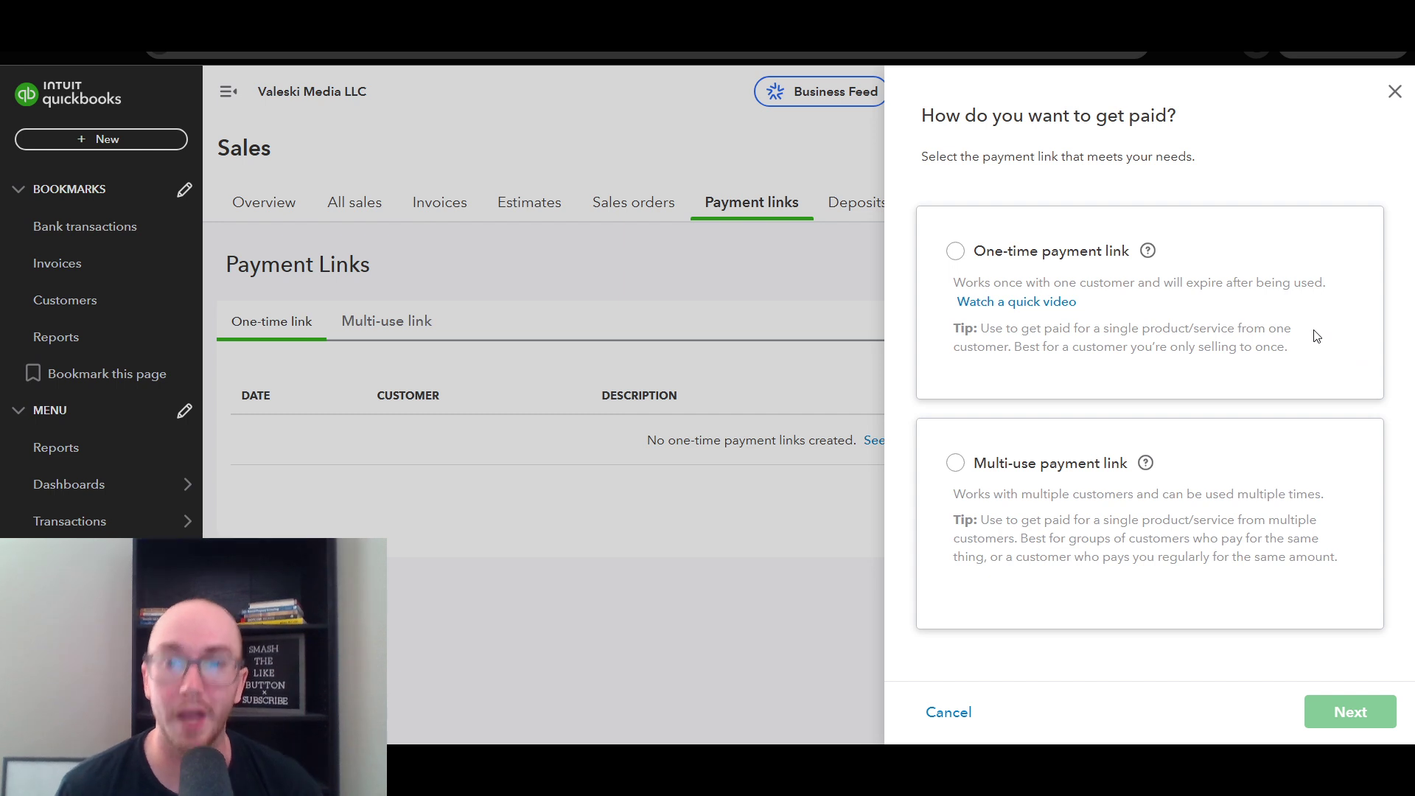
mouse_move(1163, 260)
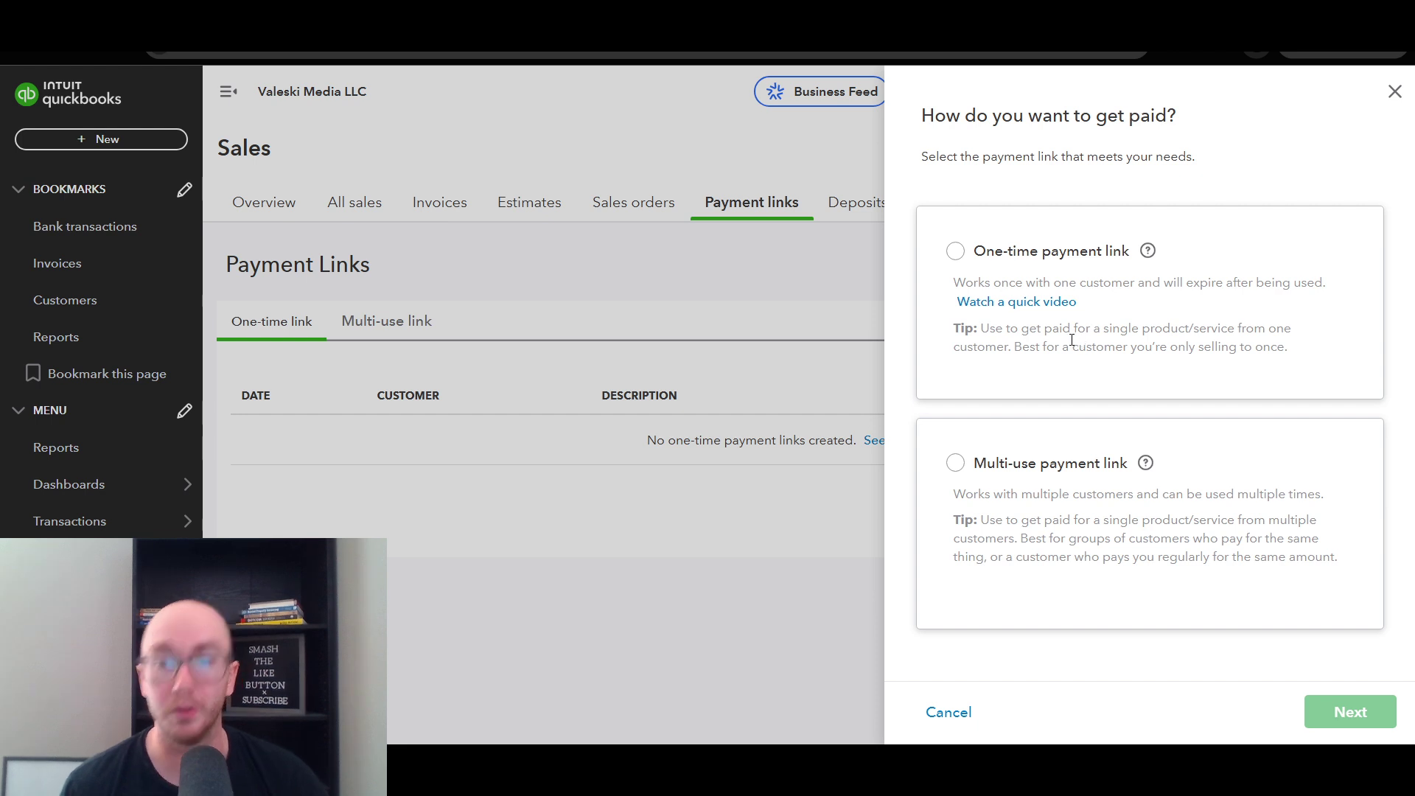
drag(983, 329, 1112, 344)
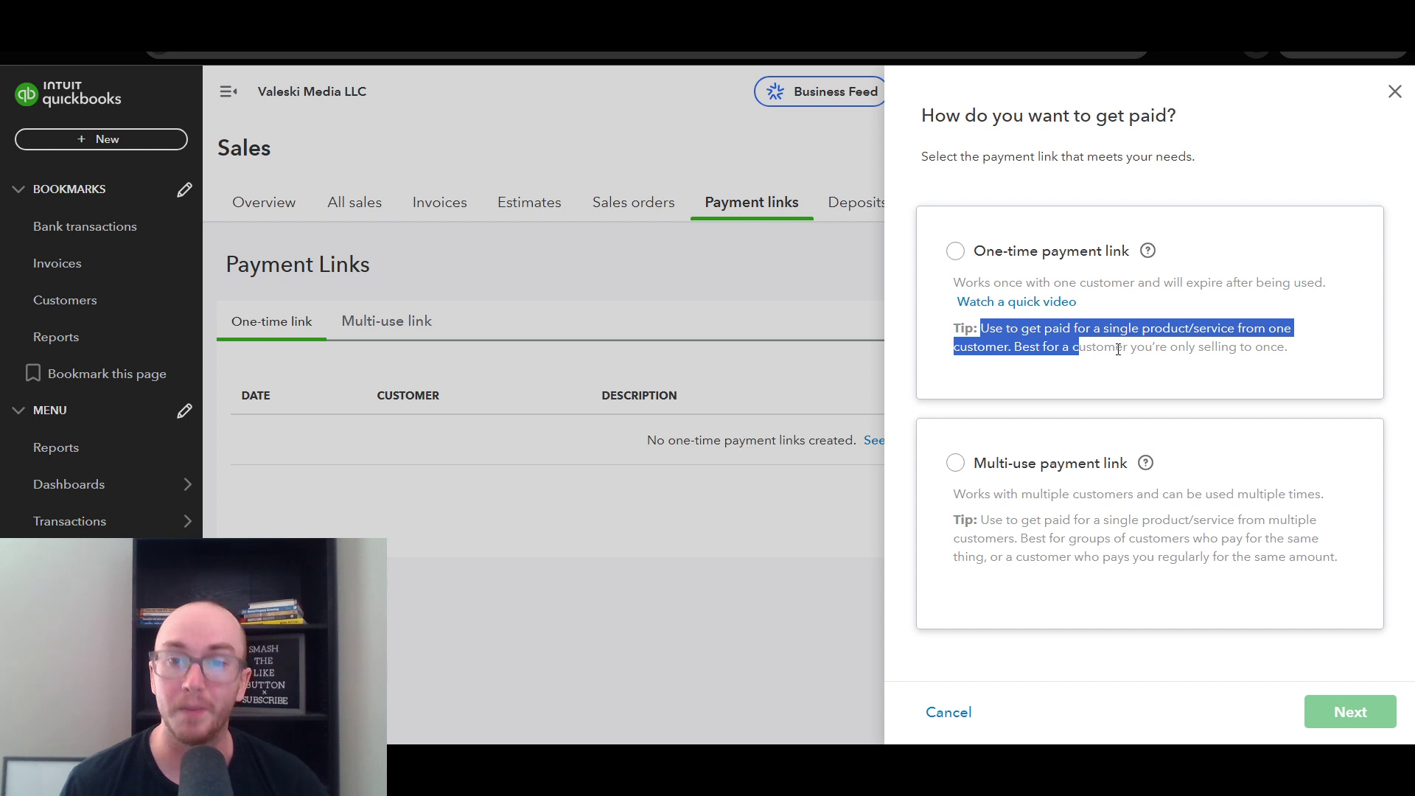
click(1116, 348)
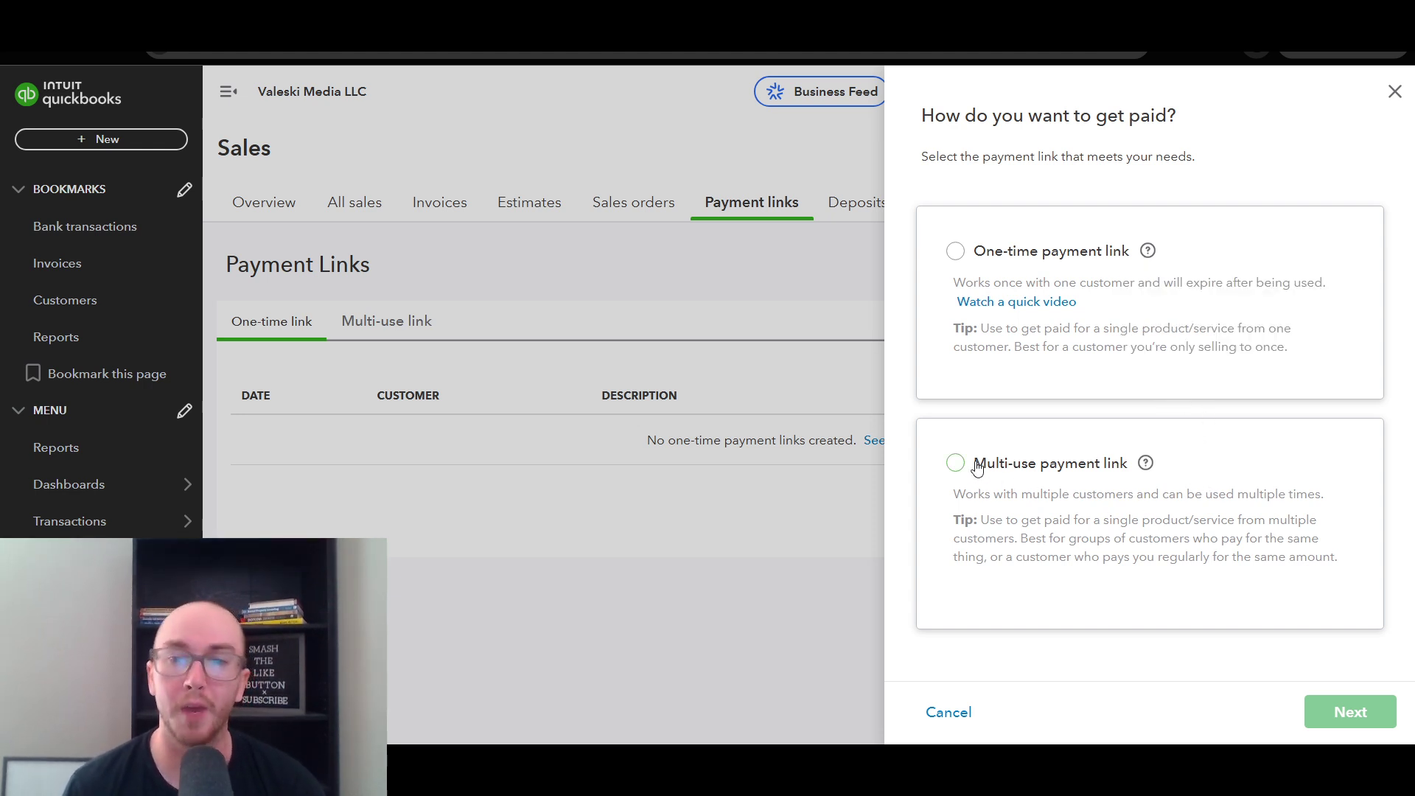
mouse_move(1144, 471)
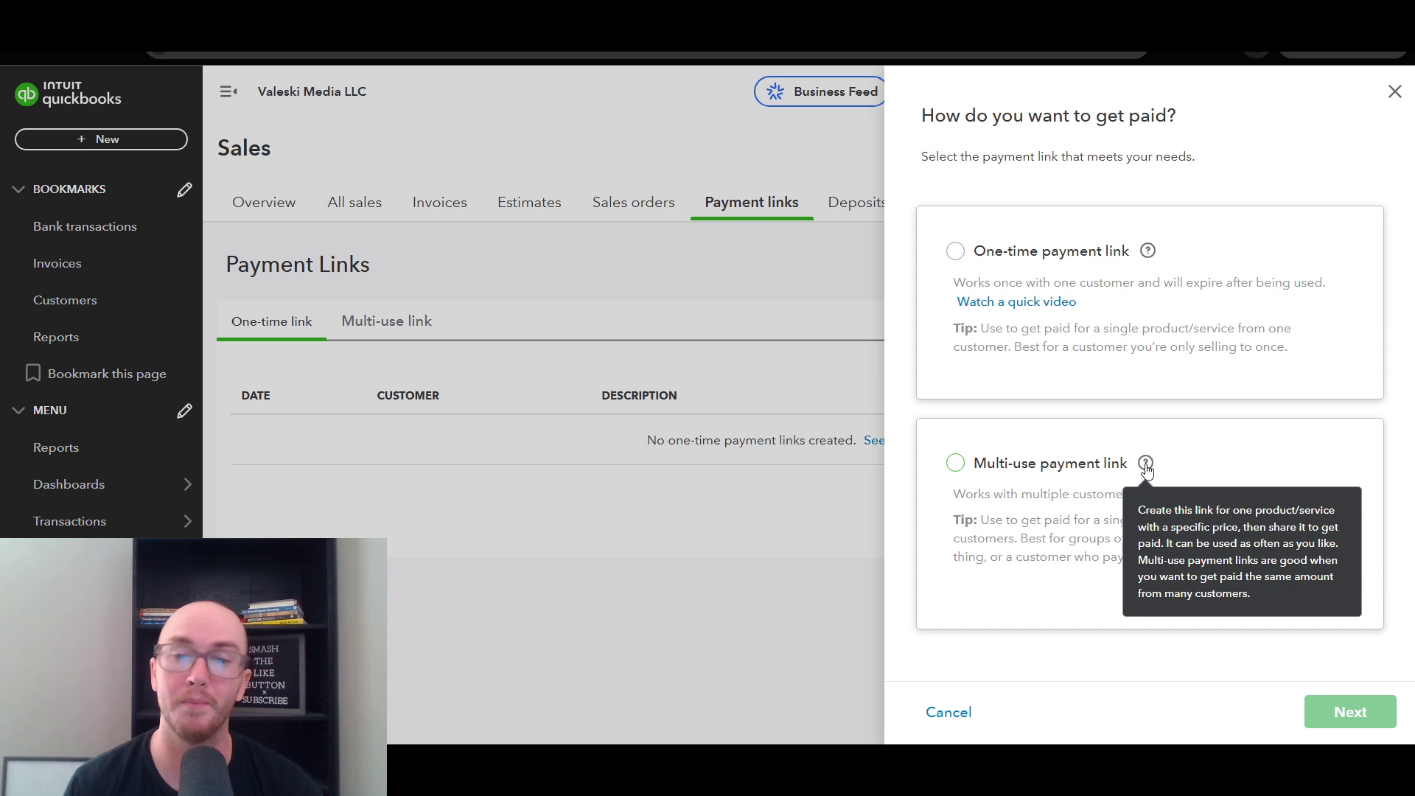
drag(981, 521, 988, 561)
click(1126, 545)
click(996, 560)
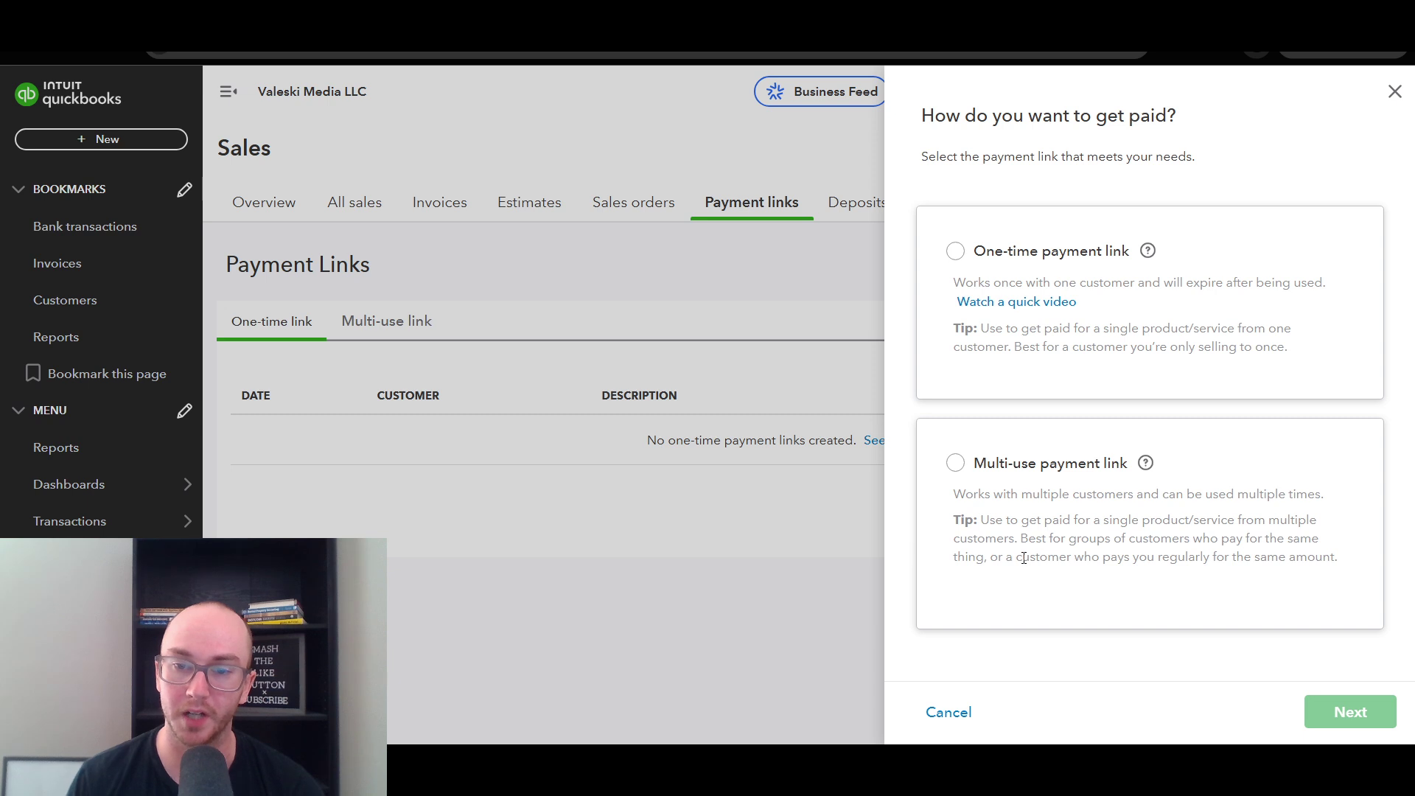
drag(1024, 558, 1327, 562)
click(1341, 562)
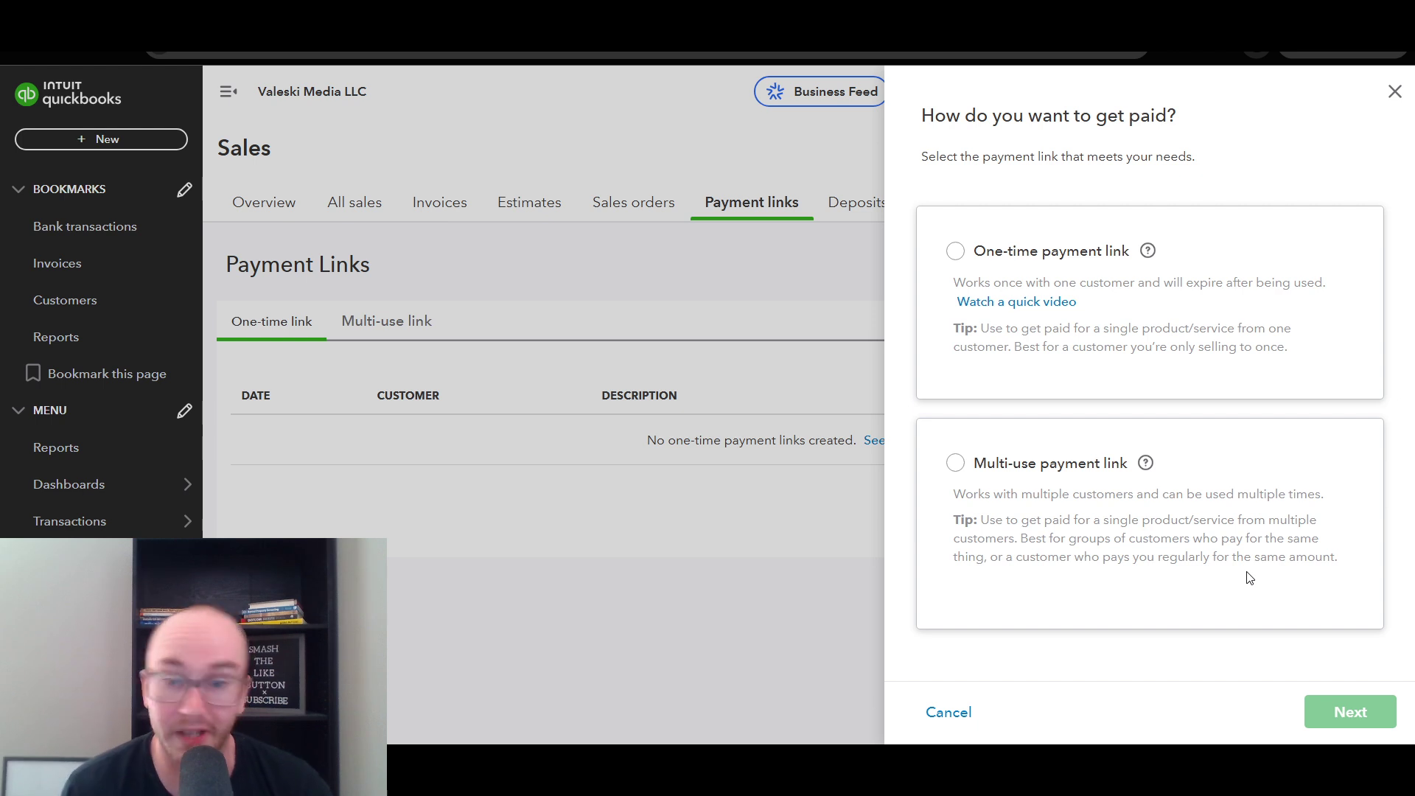
drag(1022, 538, 1060, 557)
click(1026, 543)
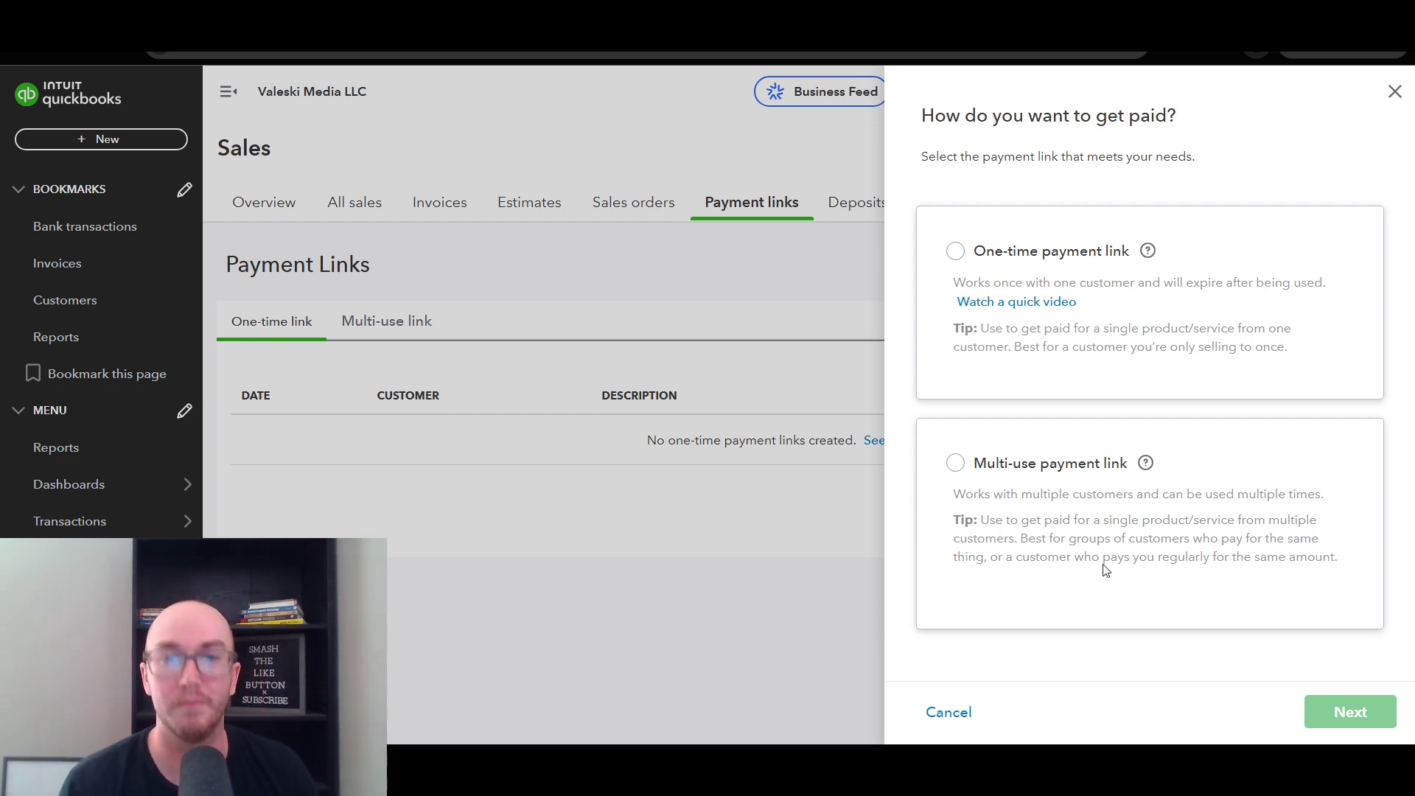
- Choose One-time payment link and continue to the blank link form
click(955, 251)
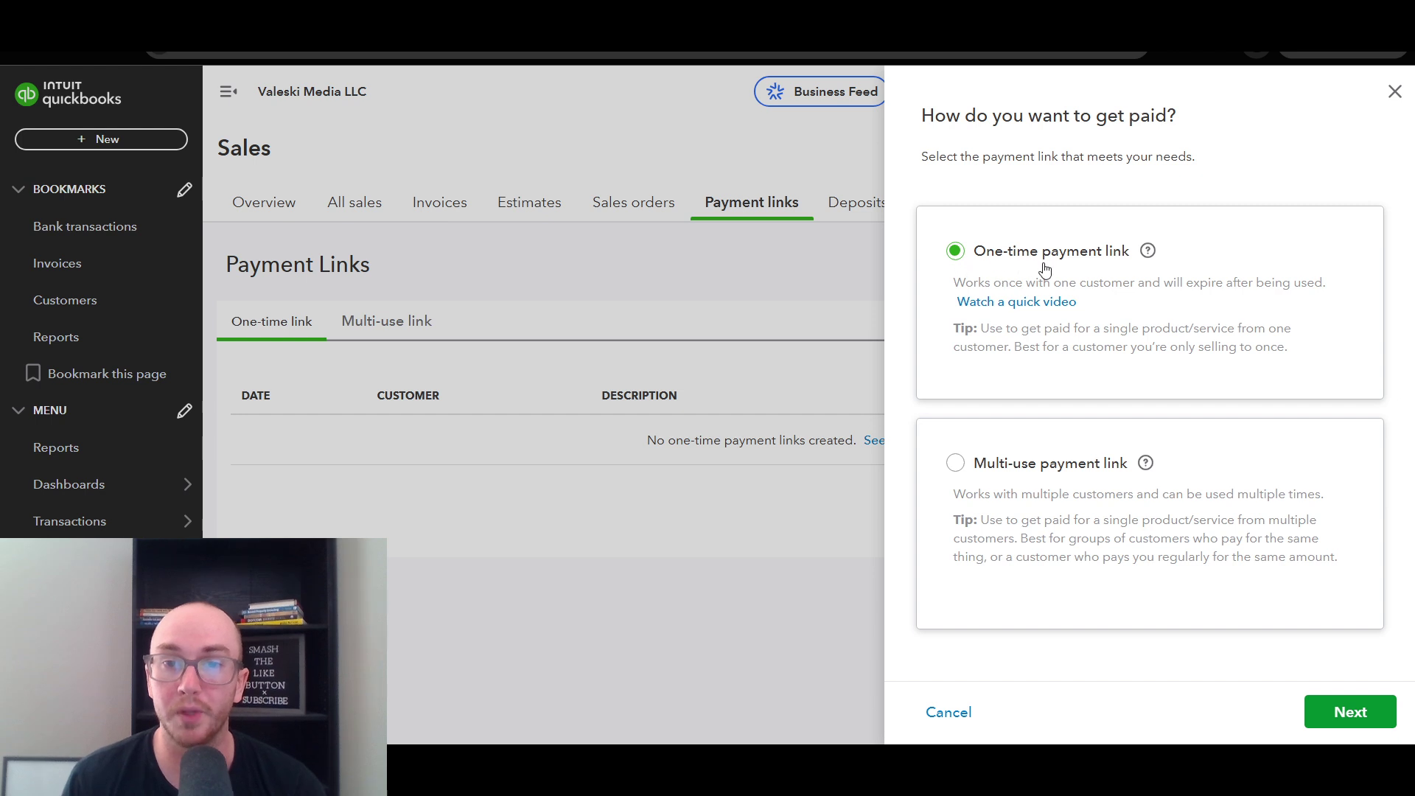
click(1348, 711)
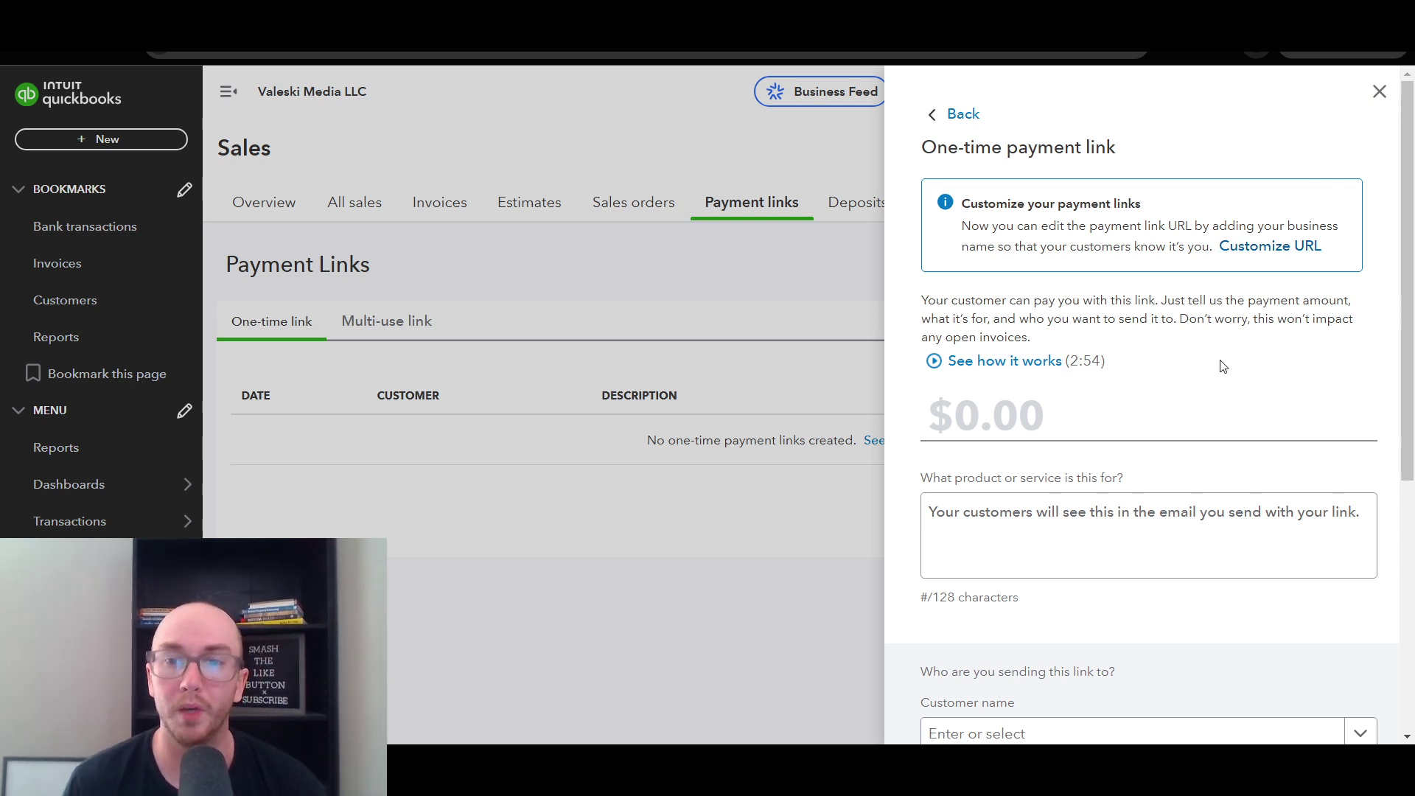
drag(1410, 357, 1411, 465)
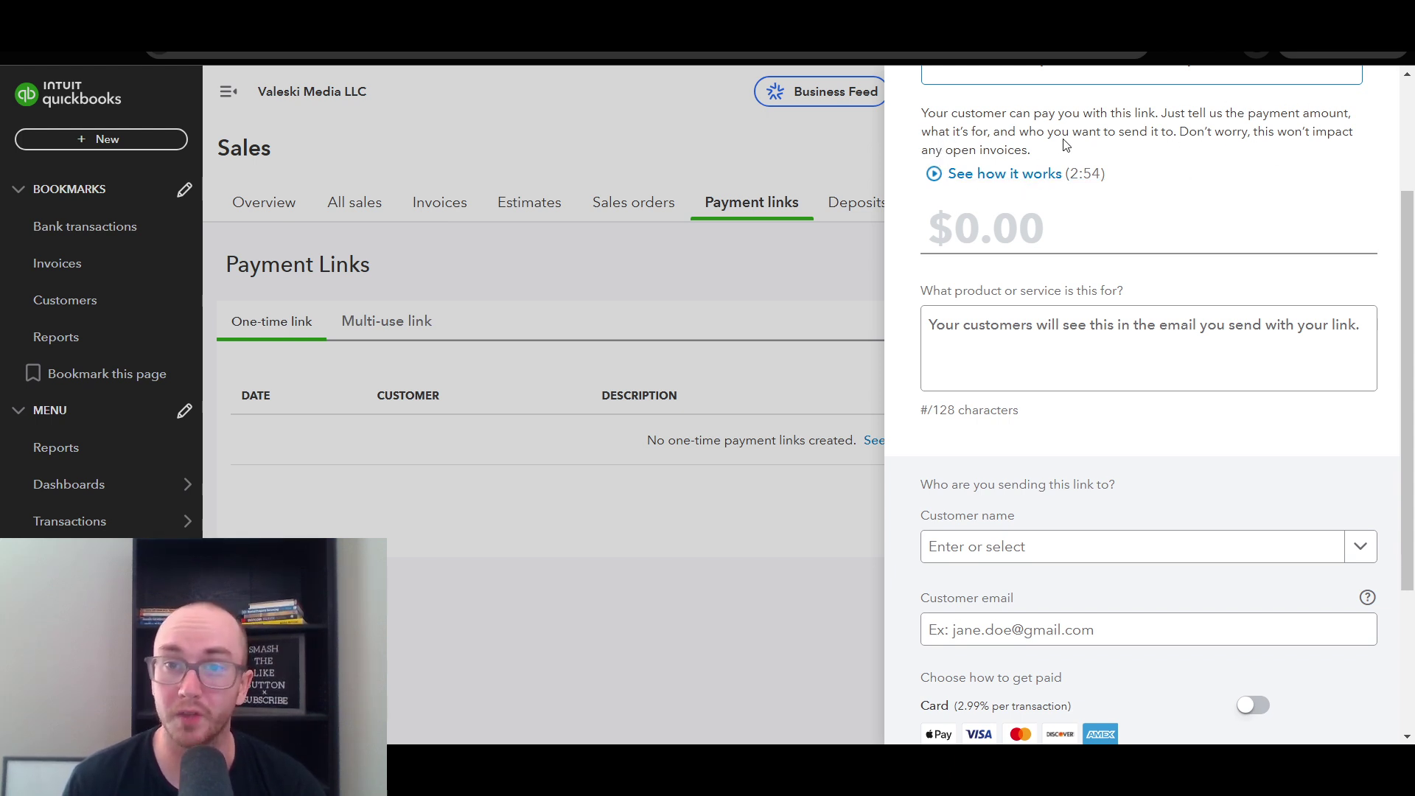
- Enter a payment amount of $100.00
drag(1089, 133, 1030, 151)
click(1219, 148)
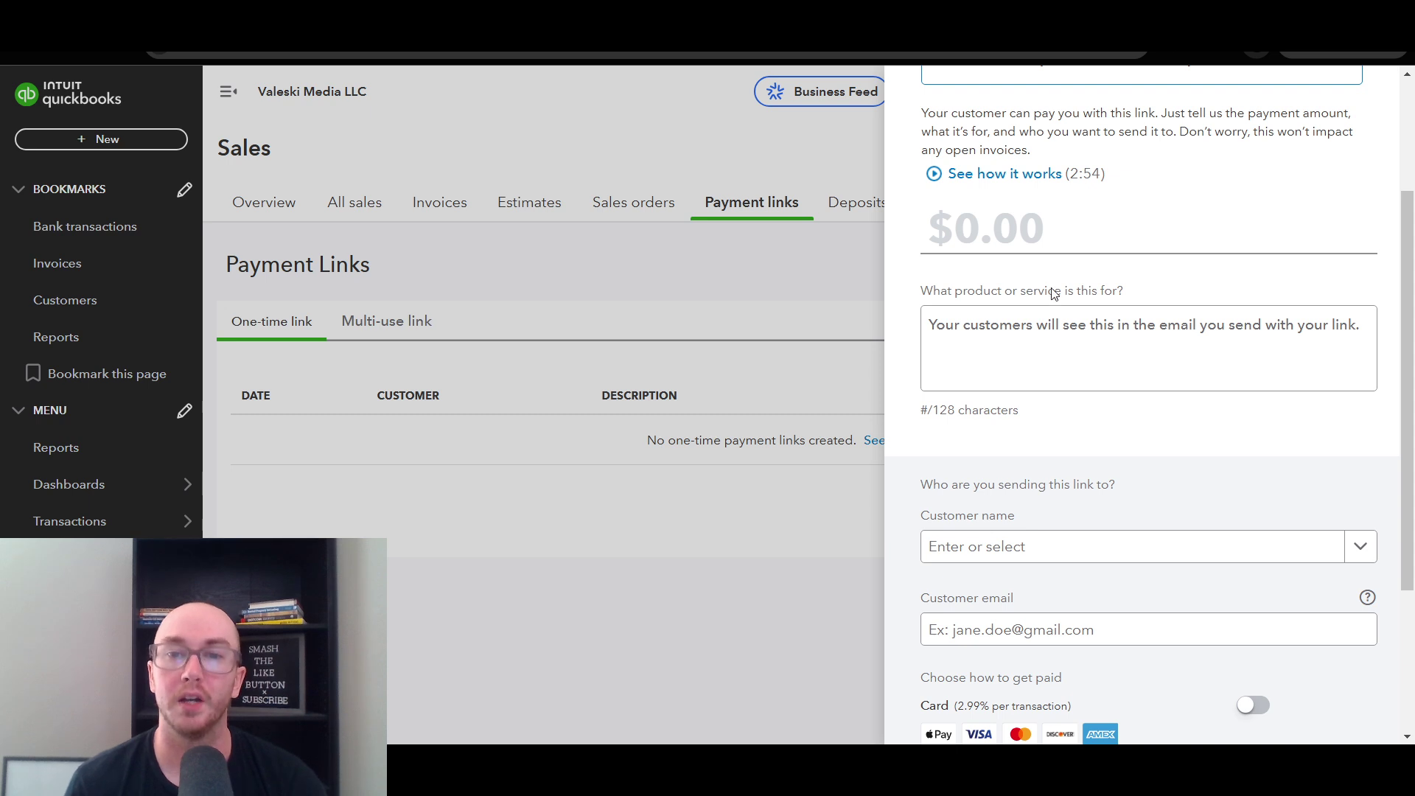
click(1071, 319)
key(shift+Tab)
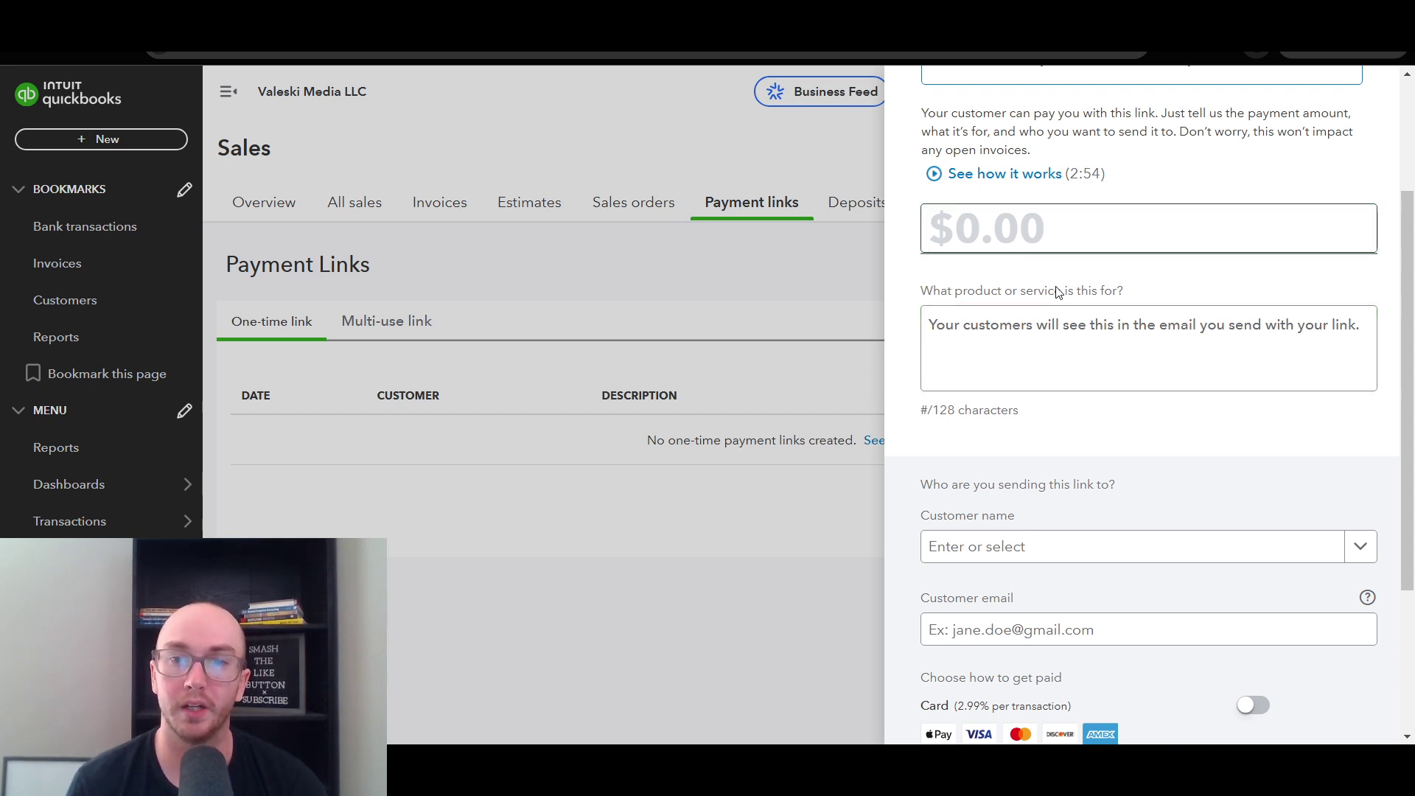
text(100)
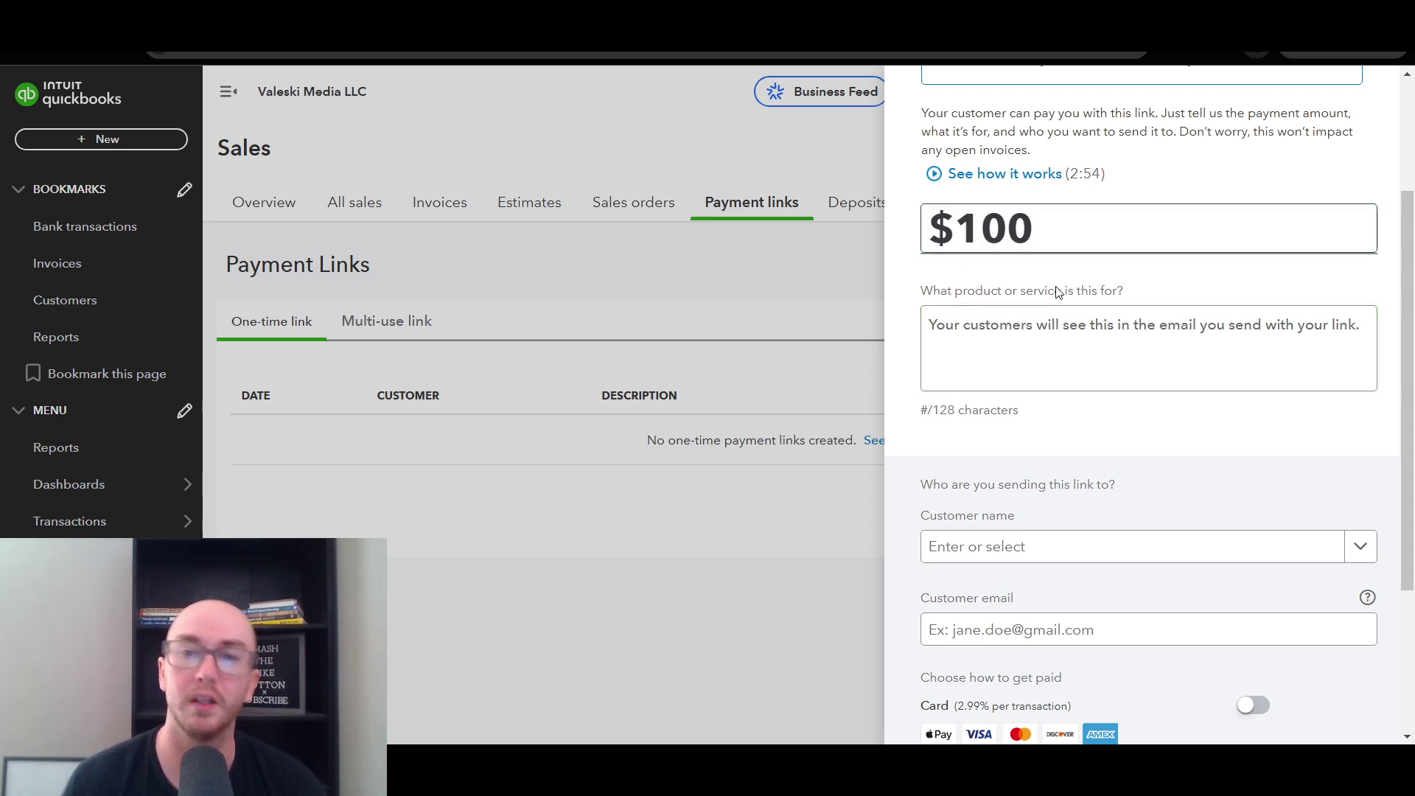
click(1055, 290)
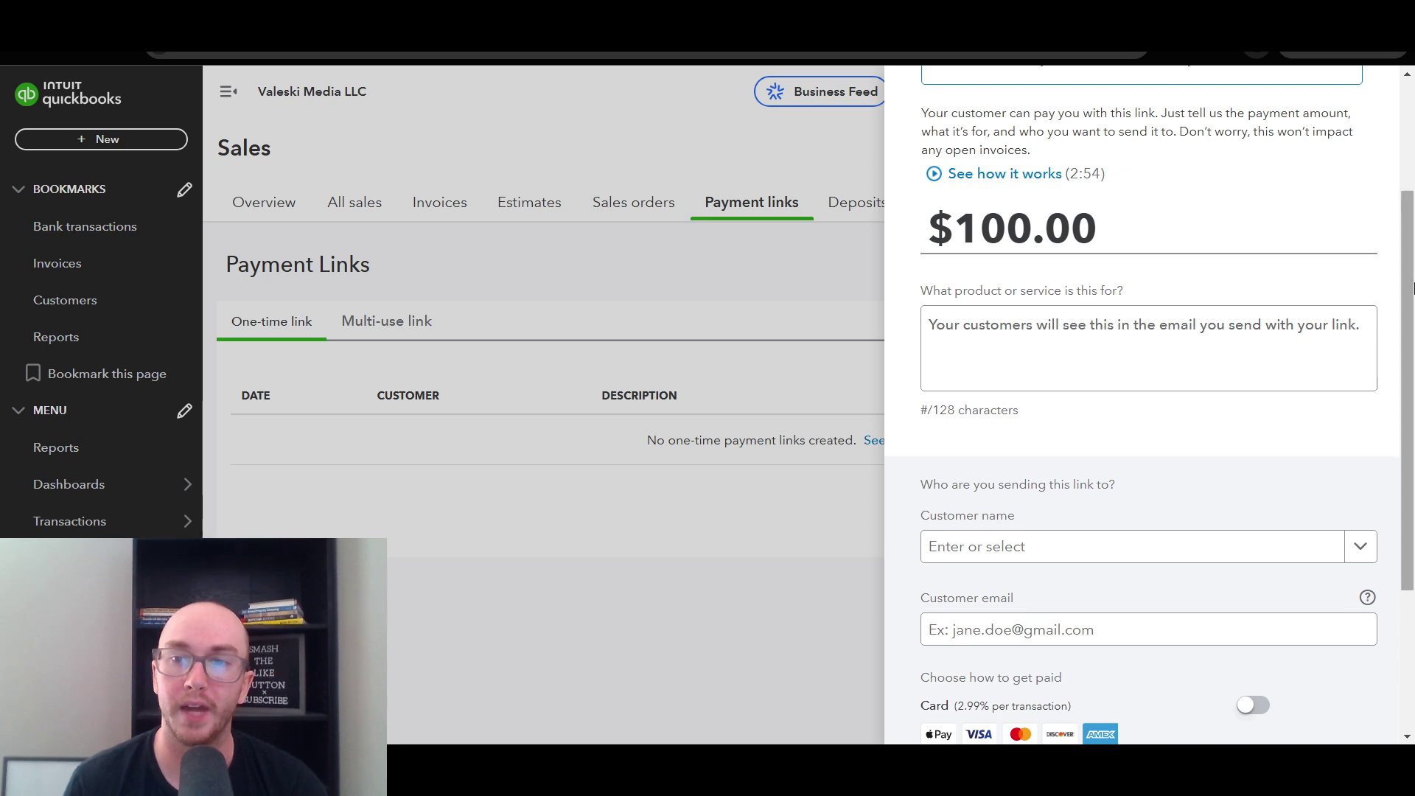
scroll(1412, 331, down, 1)
scroll(1411, 331, down, 3)
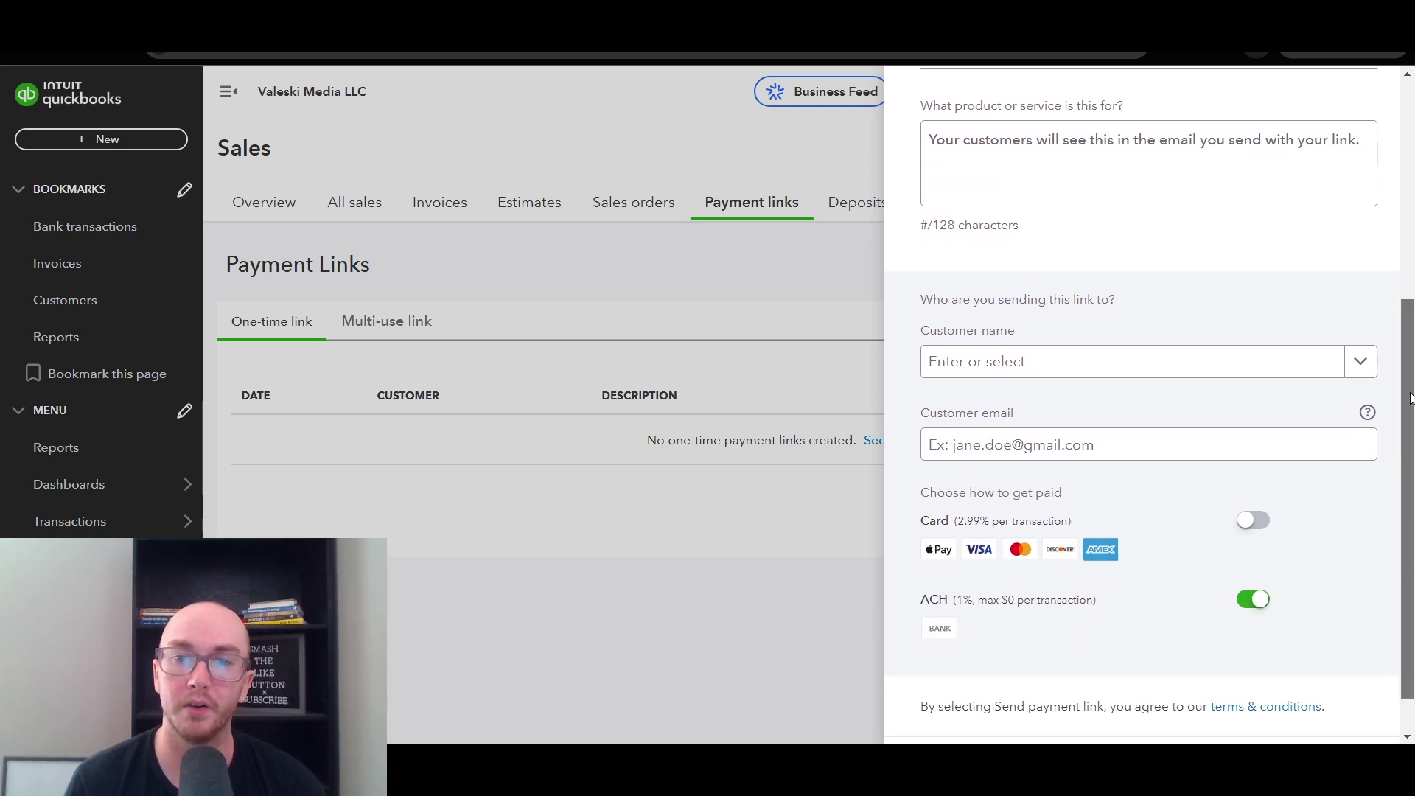
scroll(1411, 325, up, 3)
scroll(1411, 325, up, 1)
- Describe the product or service as 'lawn service'
click(1190, 274)
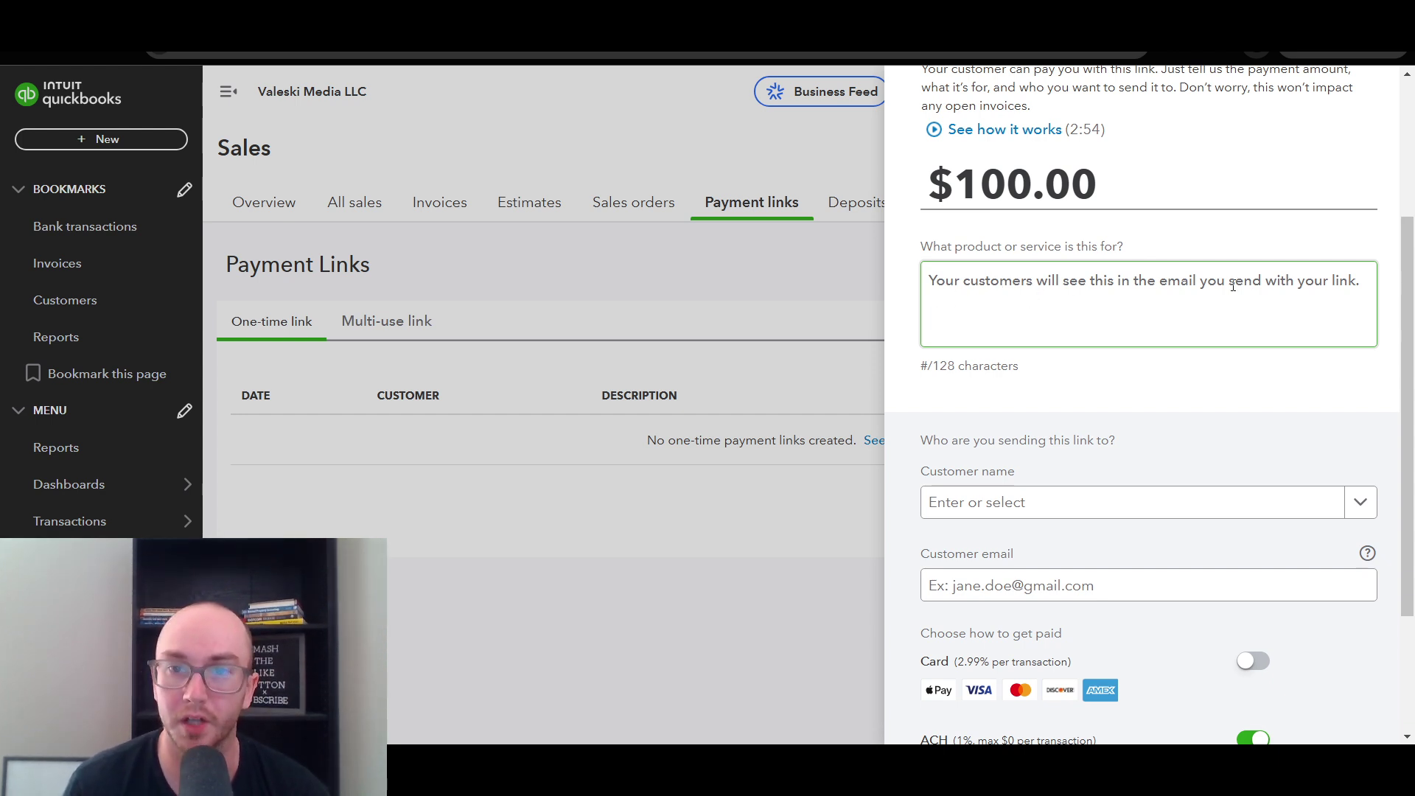
click(1253, 302)
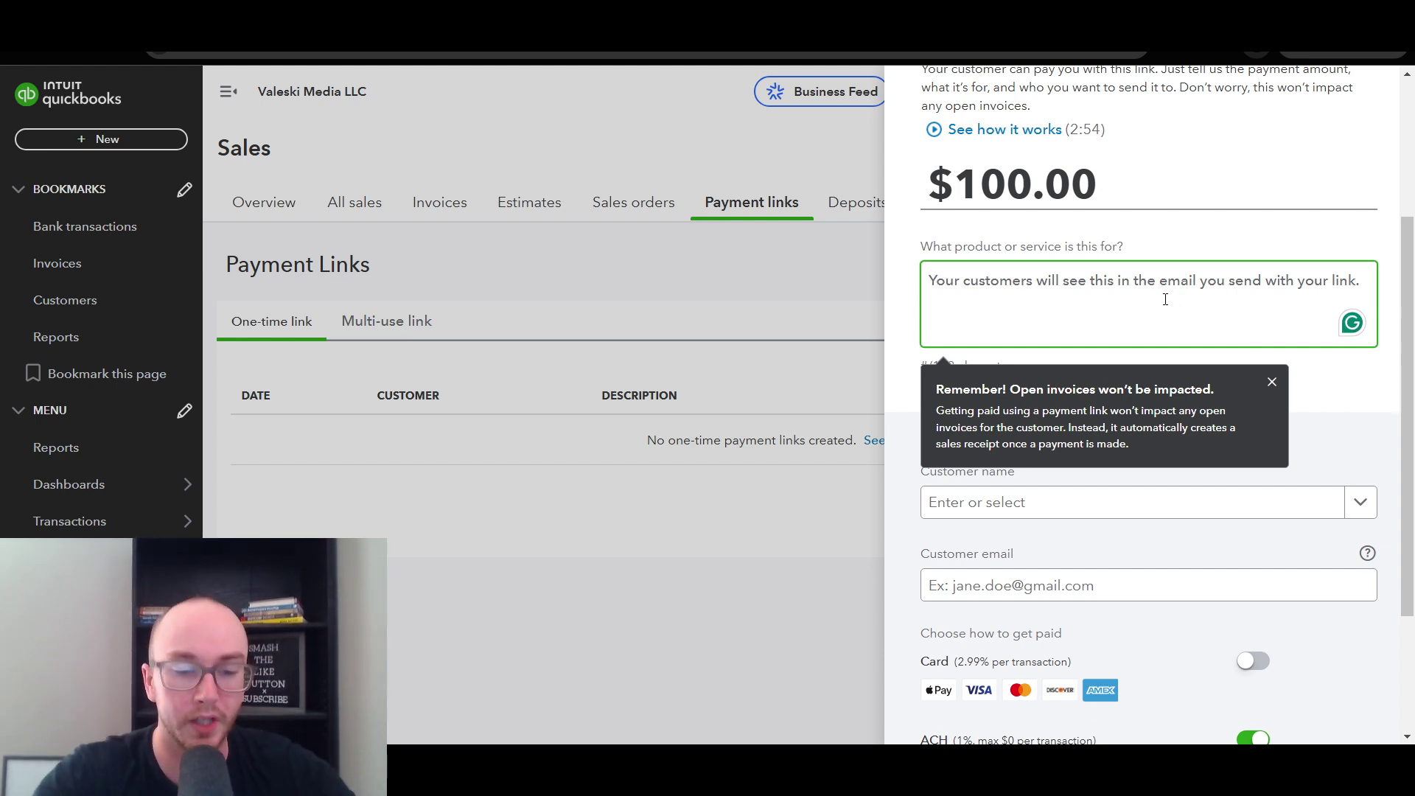
text(lwa)
key(BackSpace)
key(BackSpace)
text(awn )
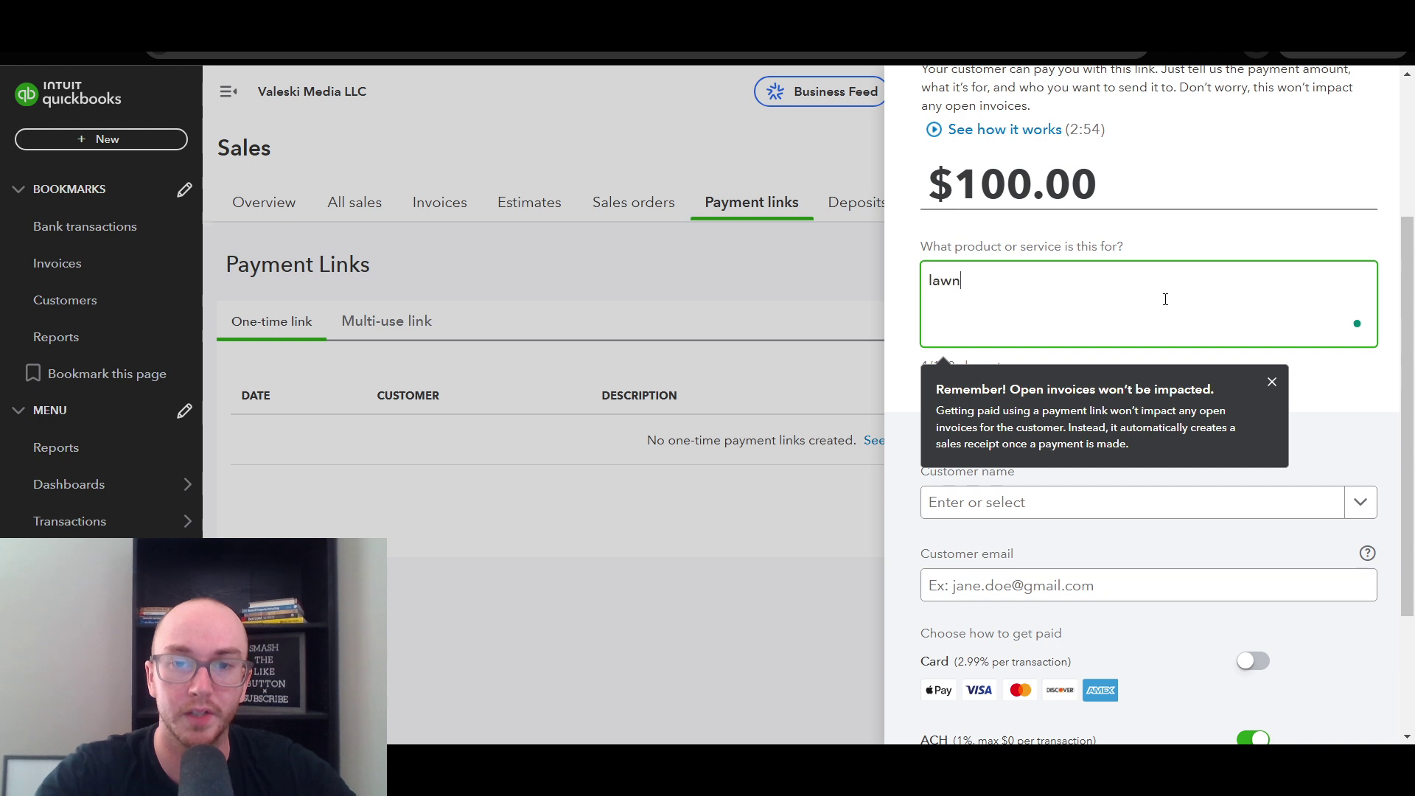
text(service)
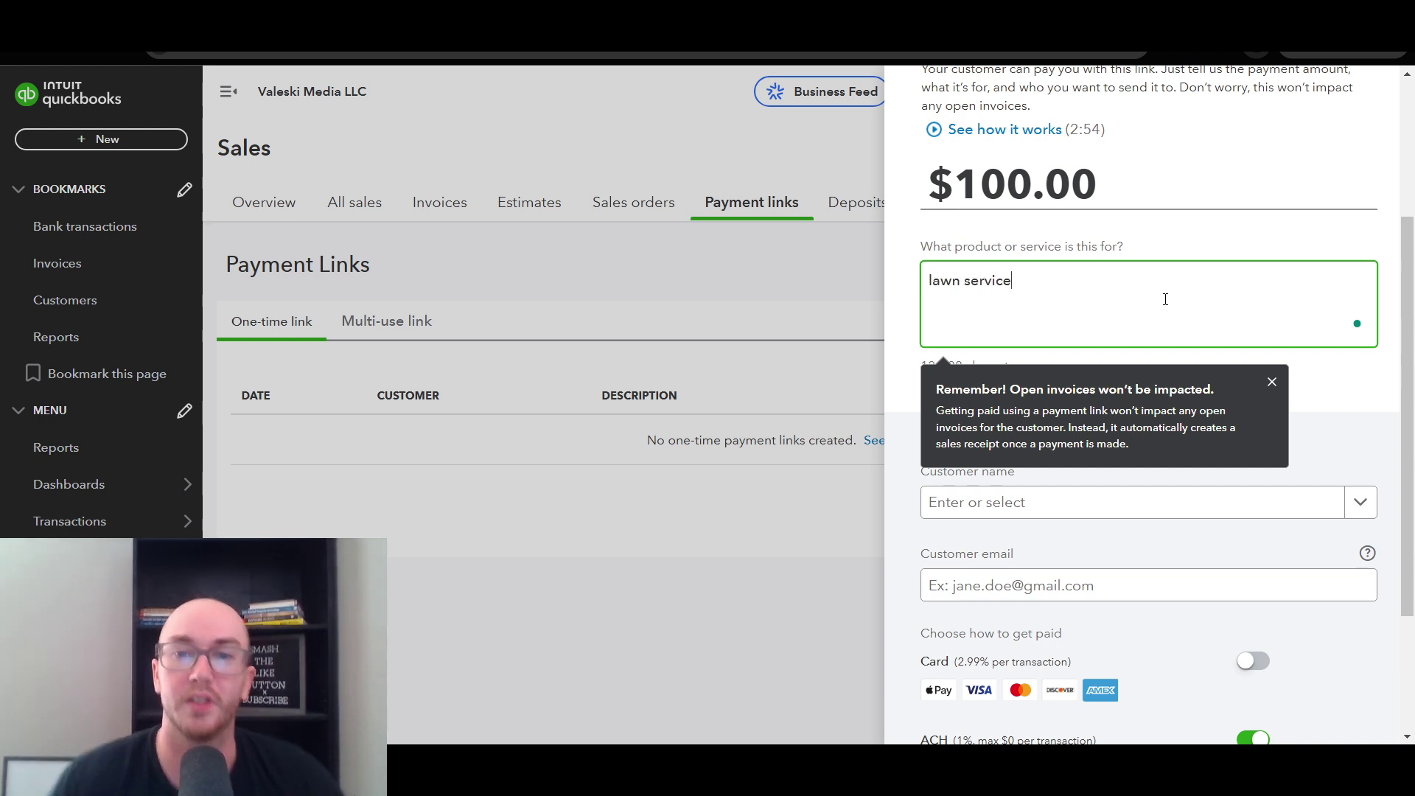
click(1134, 254)
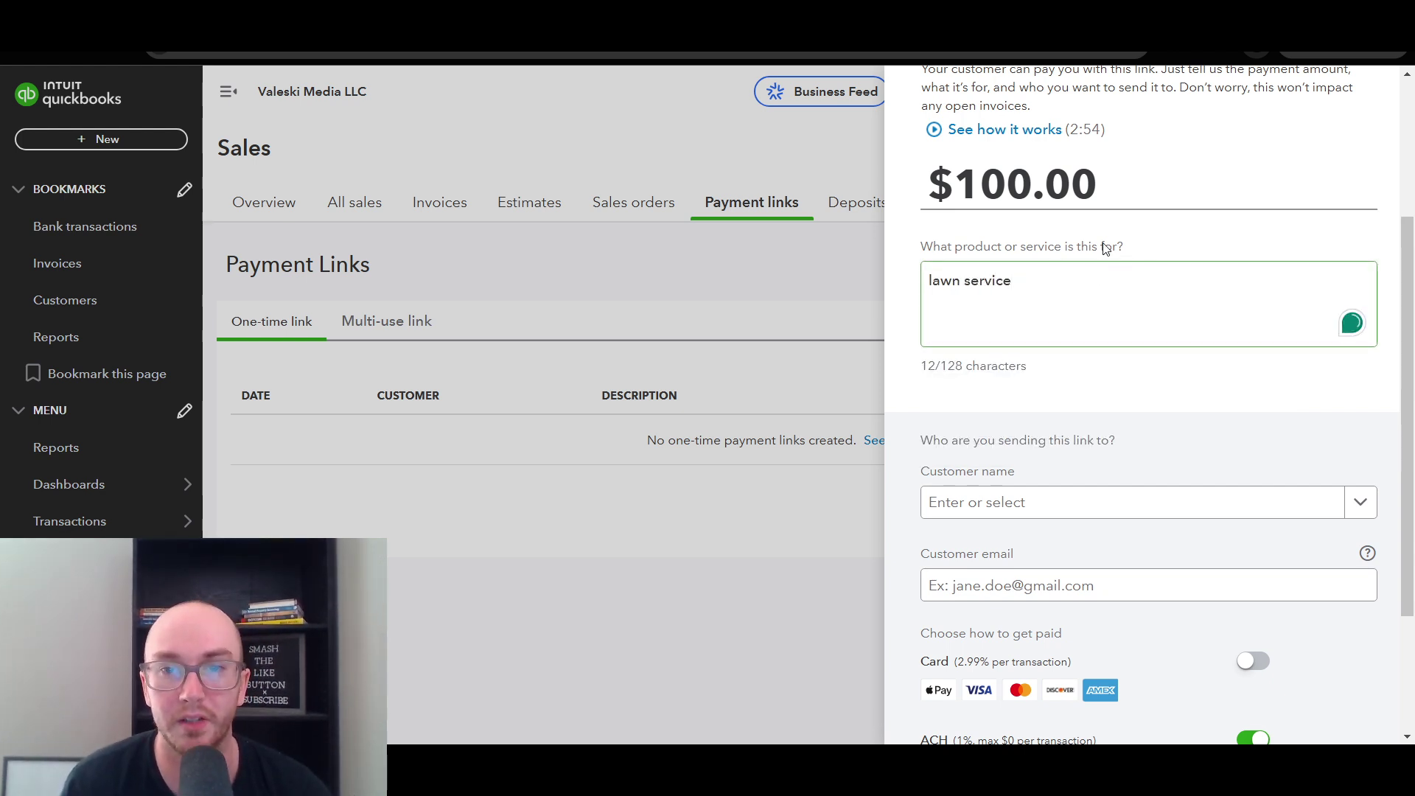
click(1063, 295)
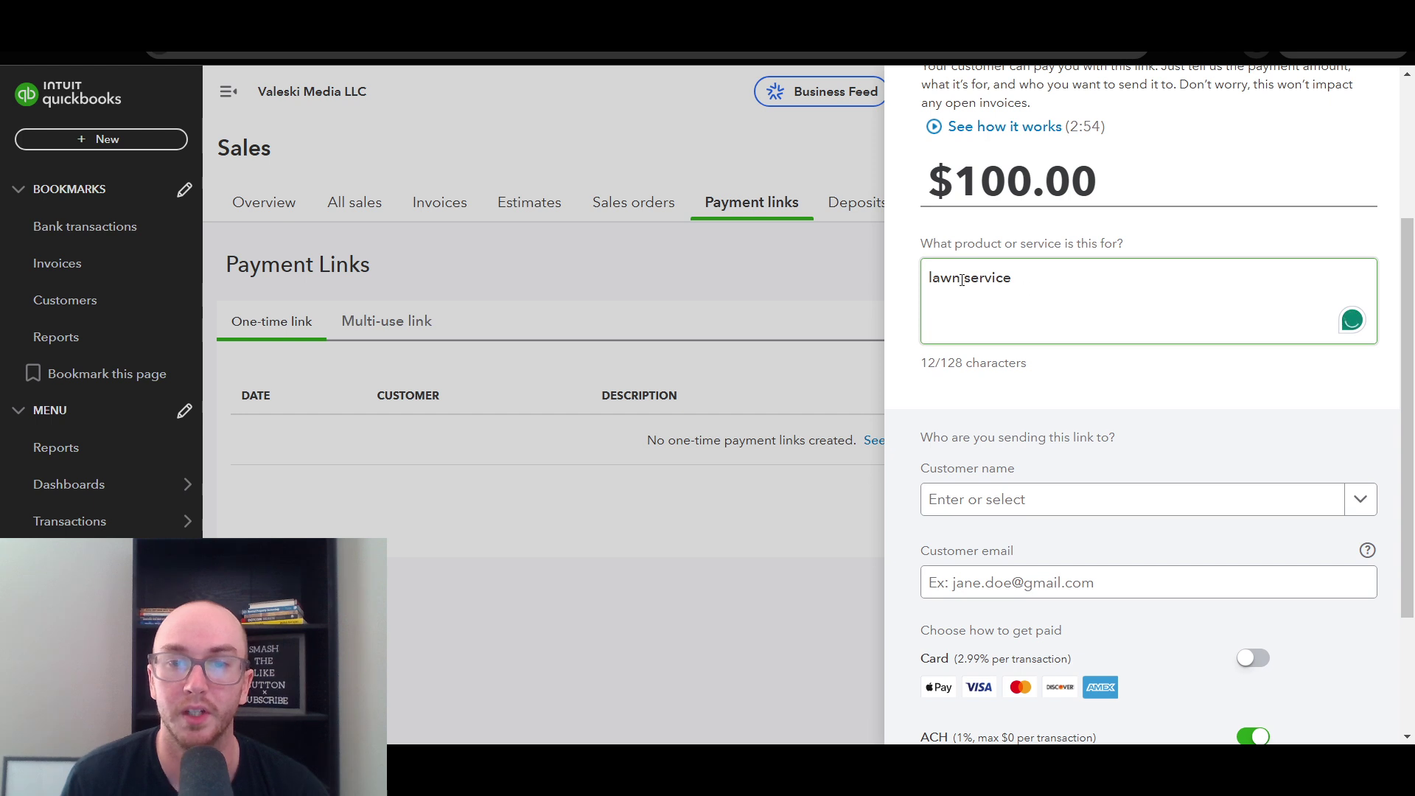
- Type the customer's name in Customer name, add them as a new customer, and save
scroll(1408, 426, down, 2)
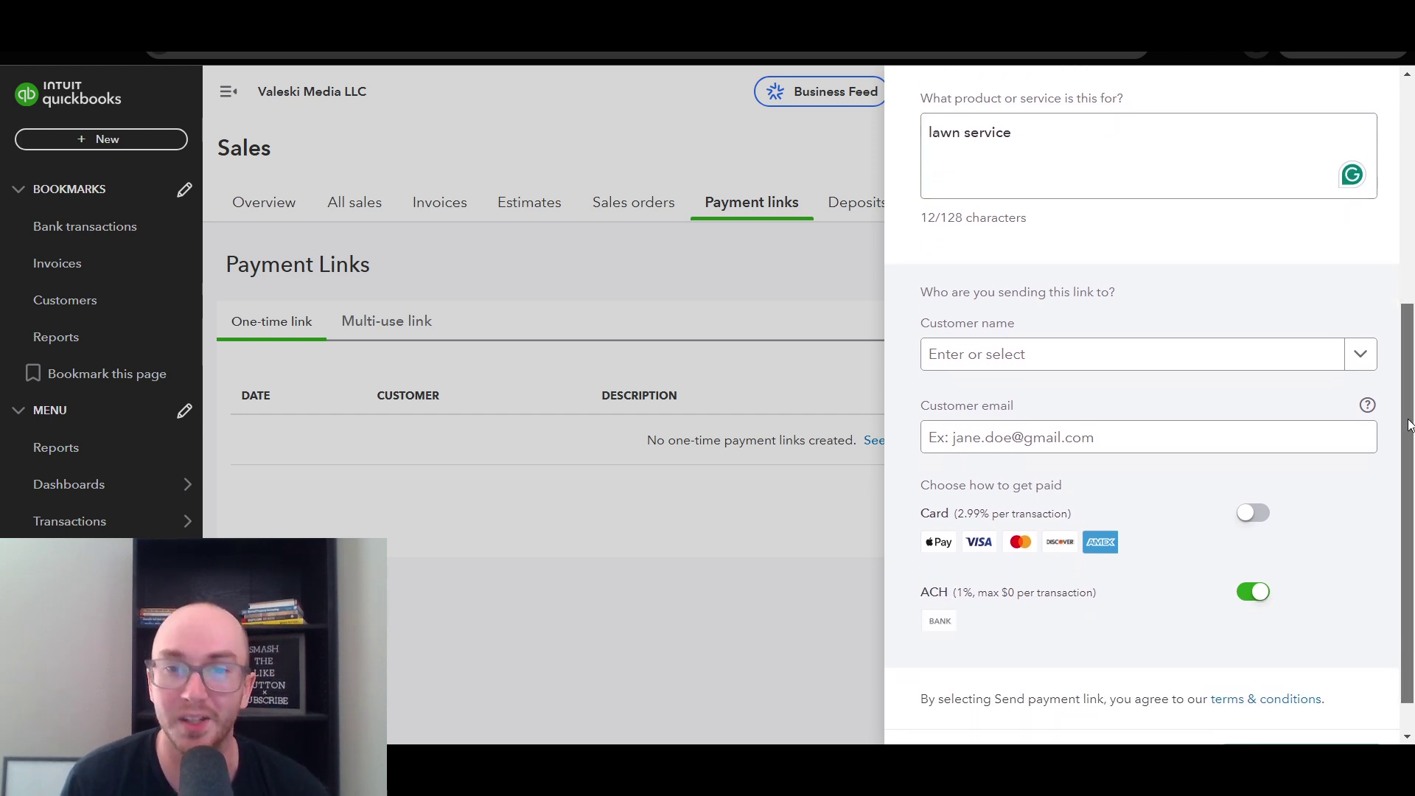
drag(1409, 425, 1412, 271)
scroll(1411, 388, down, 3)
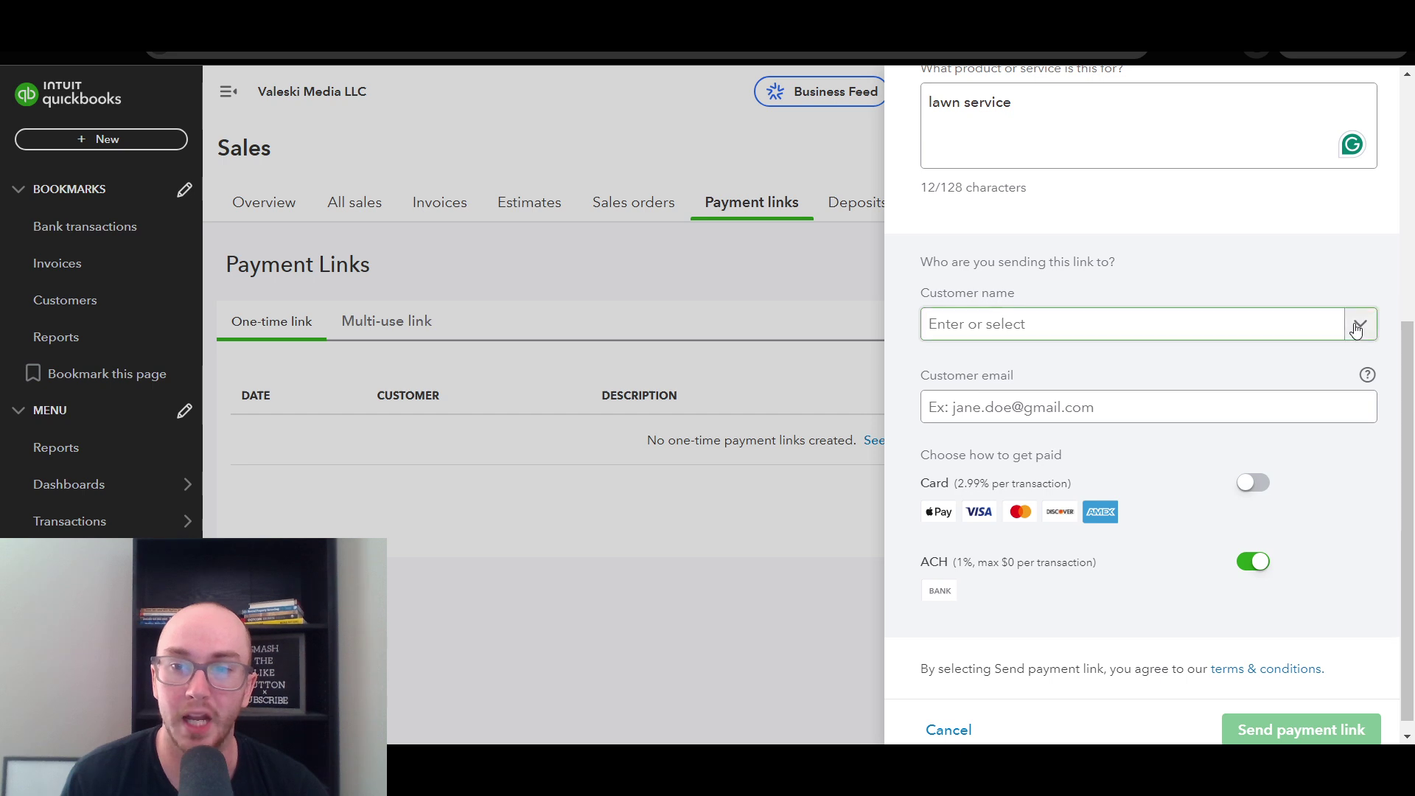
scroll(1400, 328, down, 1)
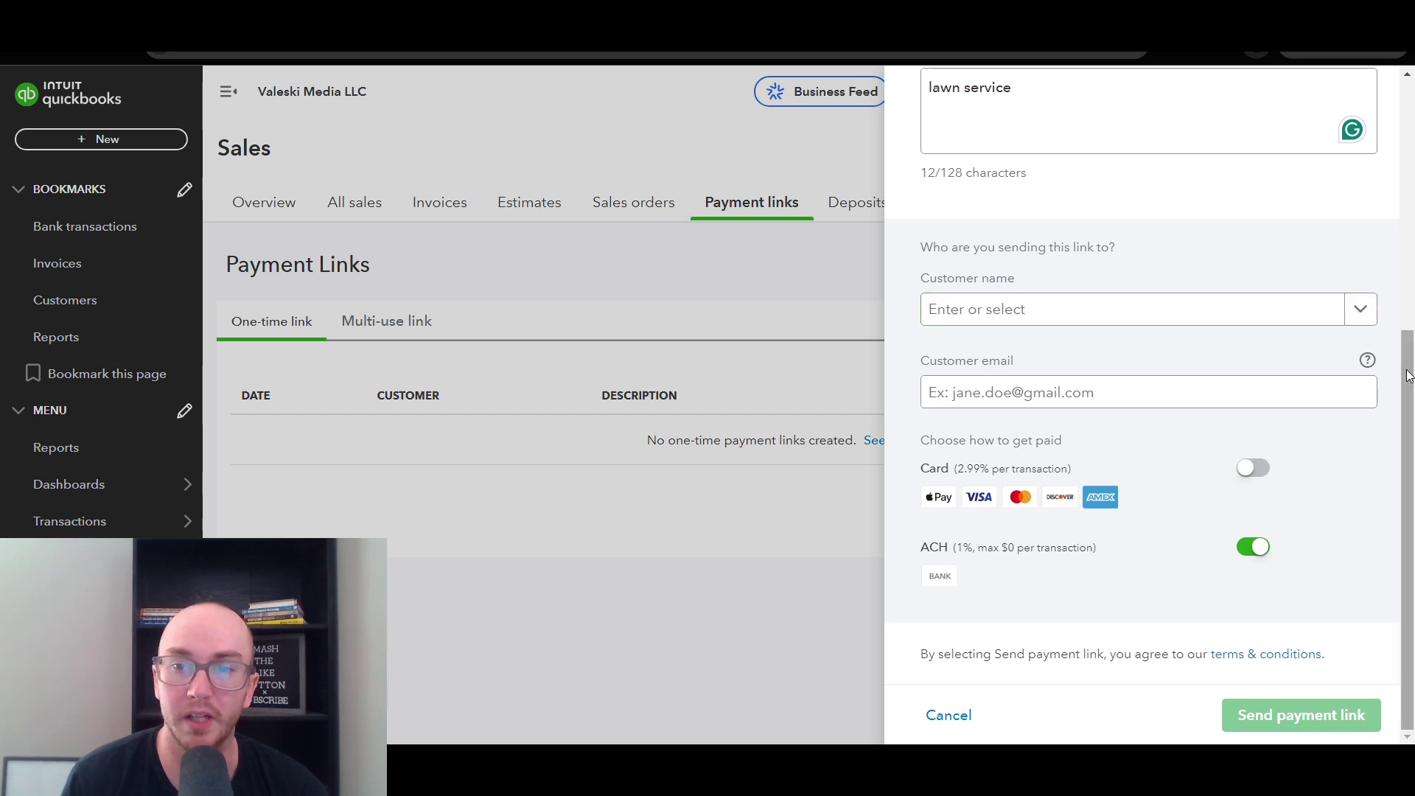
click(1001, 313)
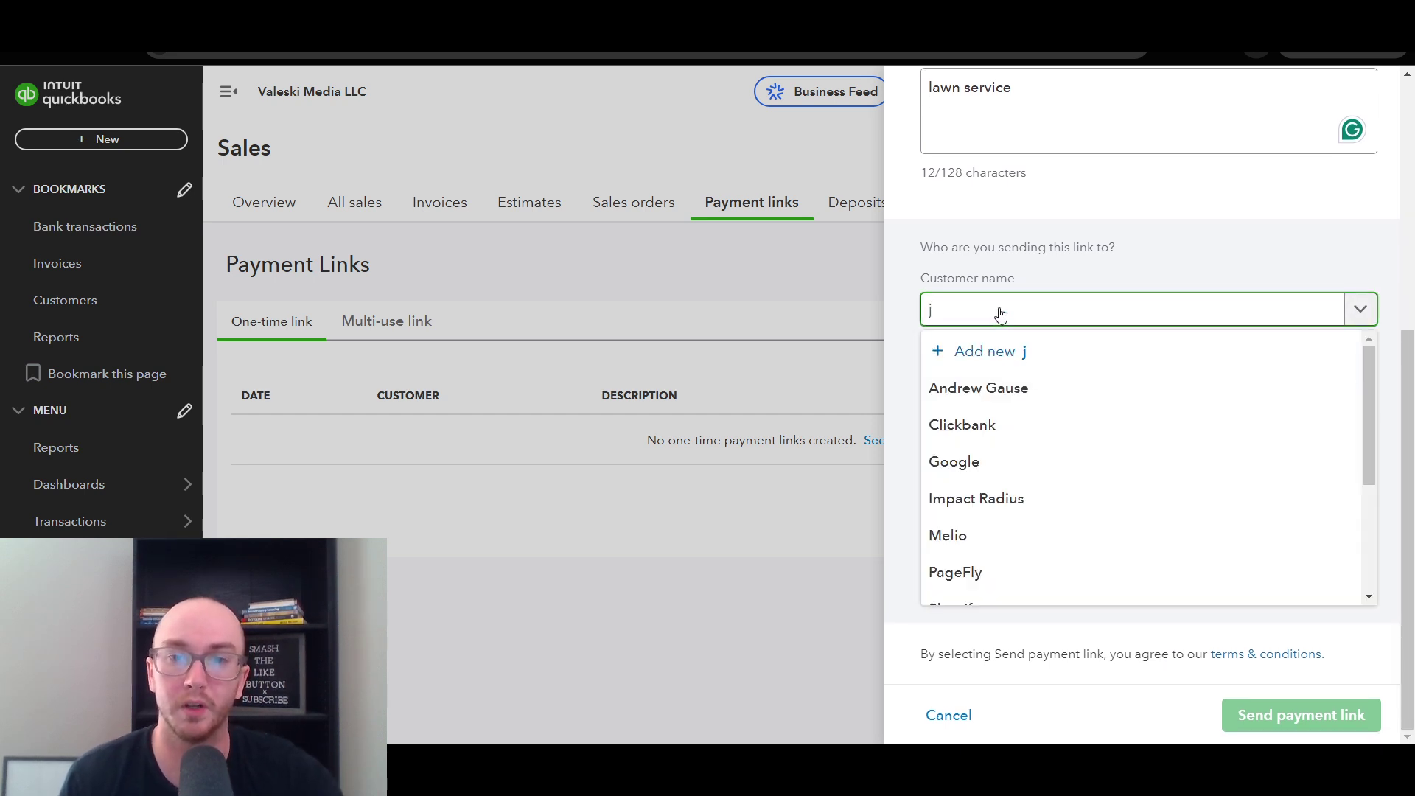
text(jane doe)
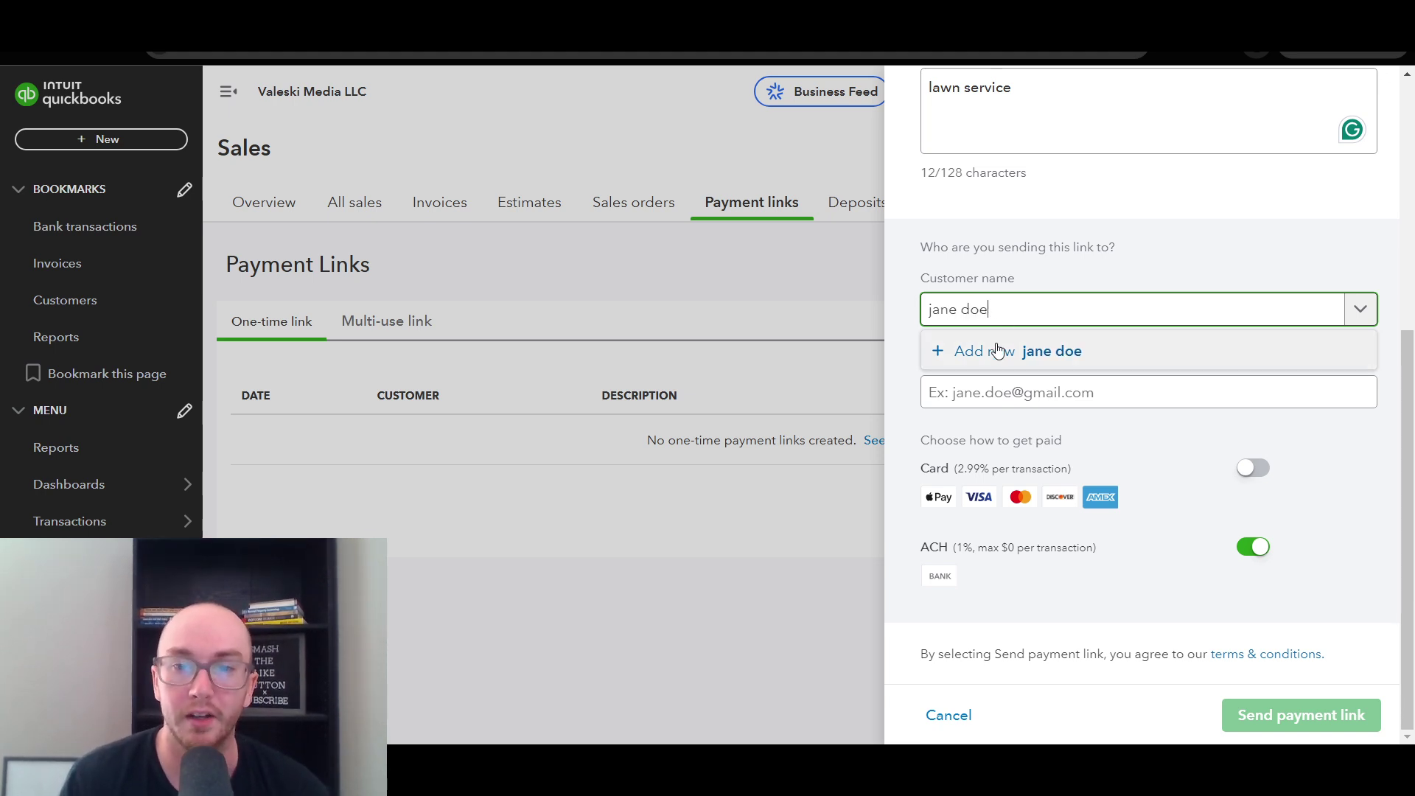
click(999, 349)
click(1179, 495)
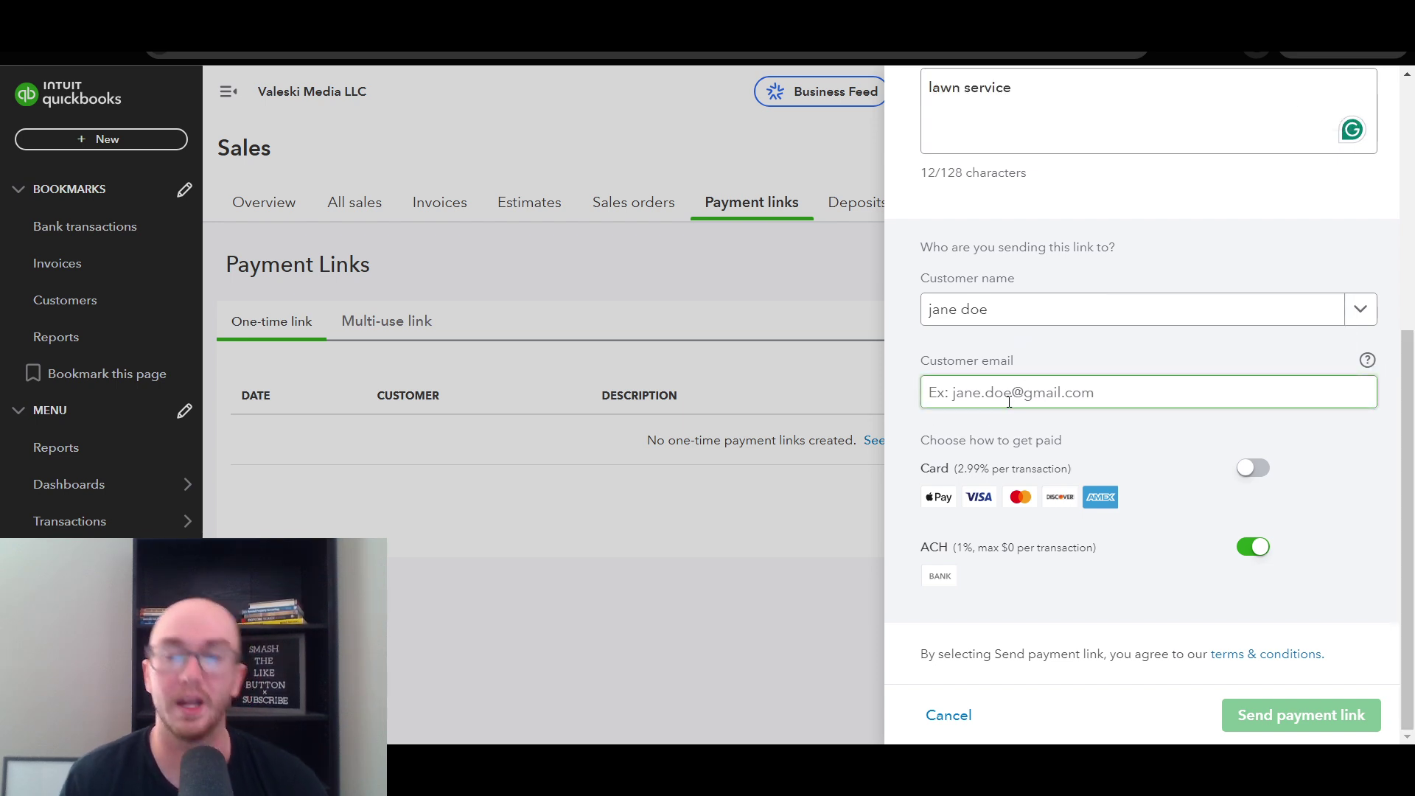
mouse_move(1363, 361)
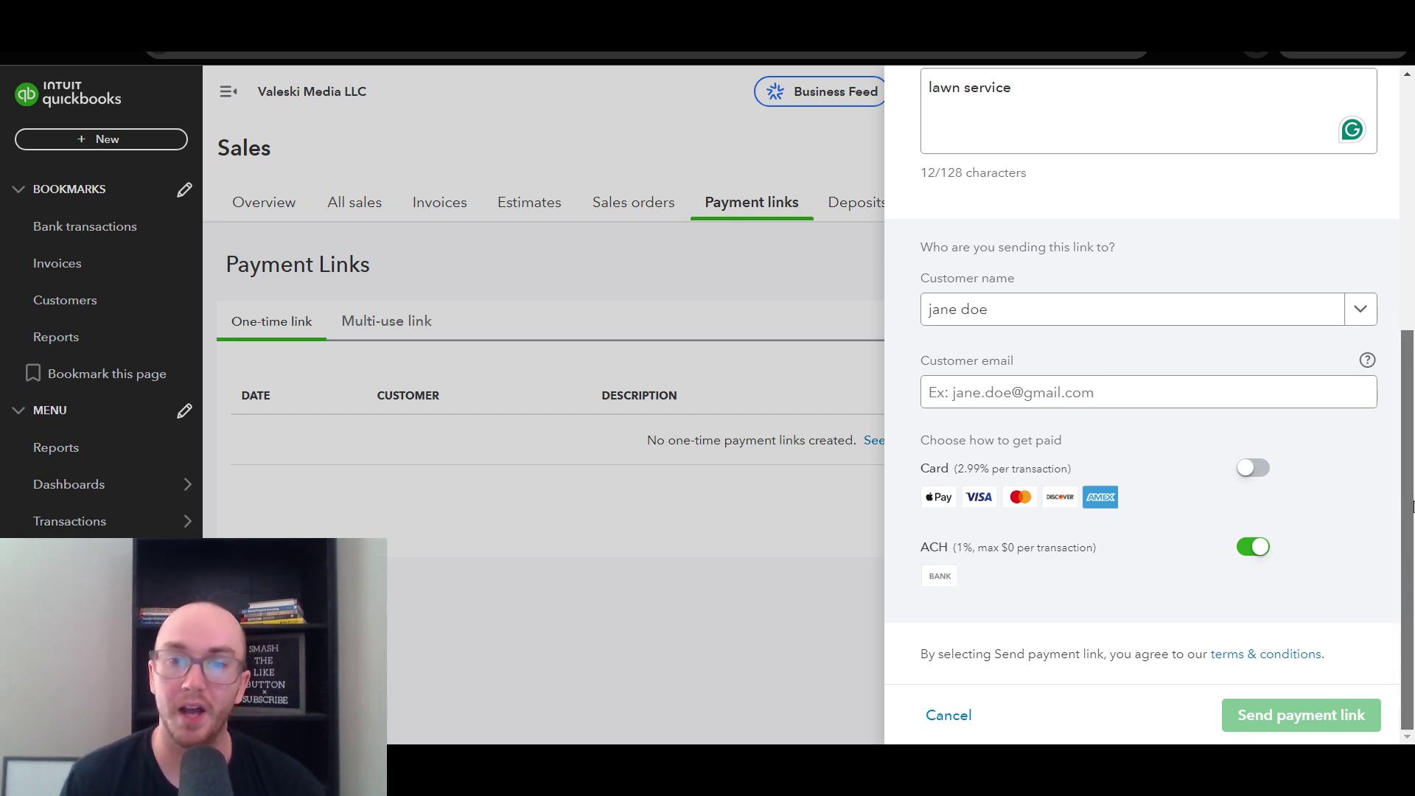
- Toggle the Card and ACH payment options, leaving ACH bank payments on
scroll(1412, 505, up, 3)
scroll(1411, 505, down, 3)
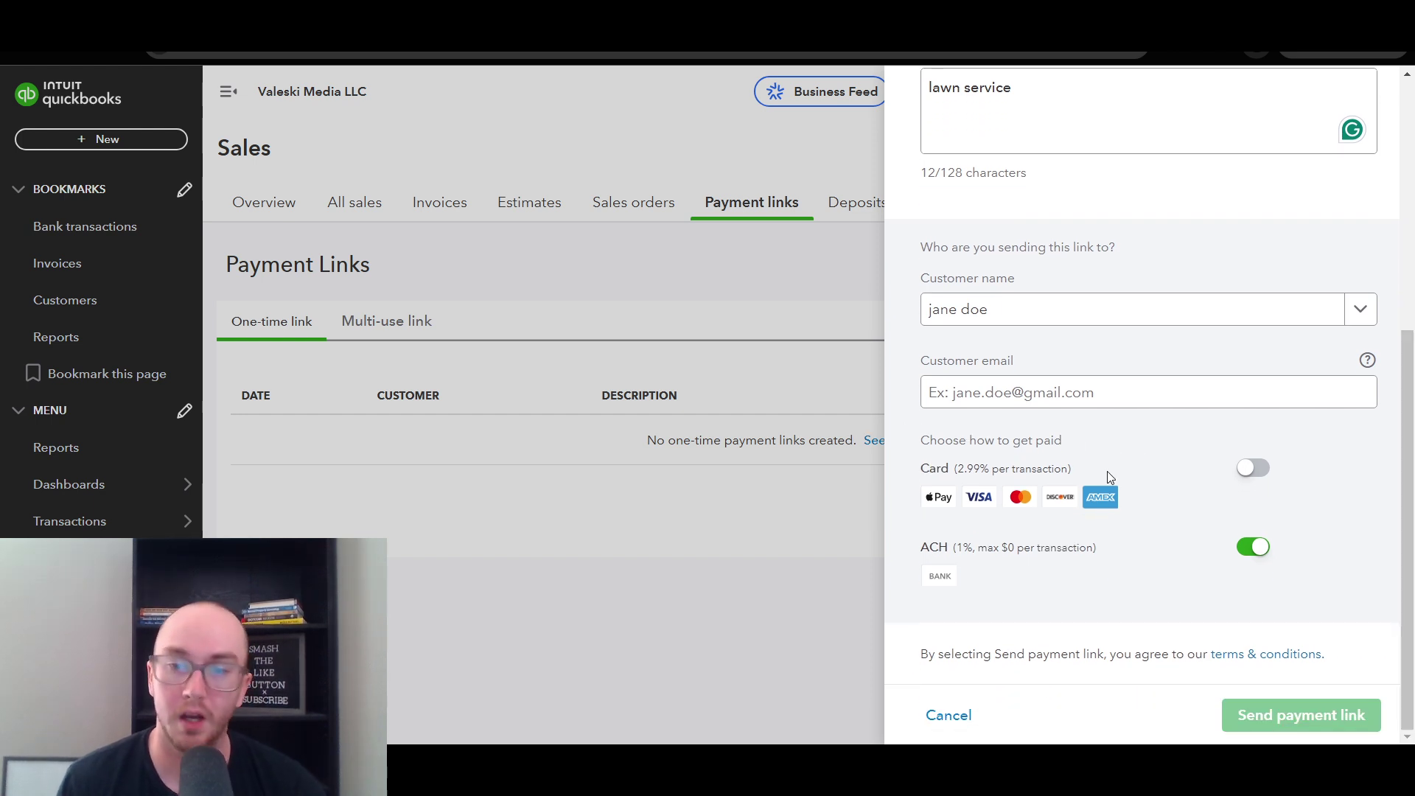
click(1256, 467)
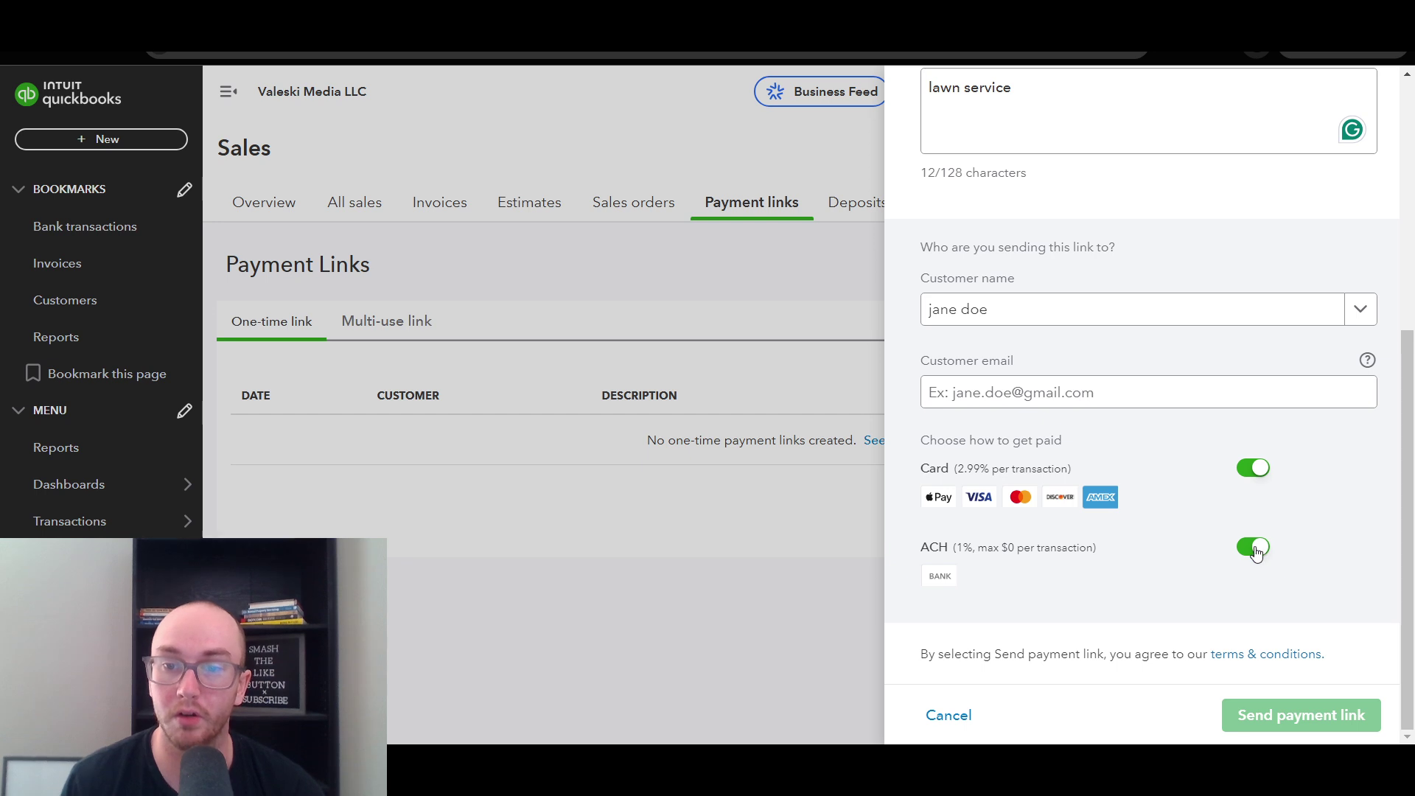
click(1257, 548)
click(1266, 470)
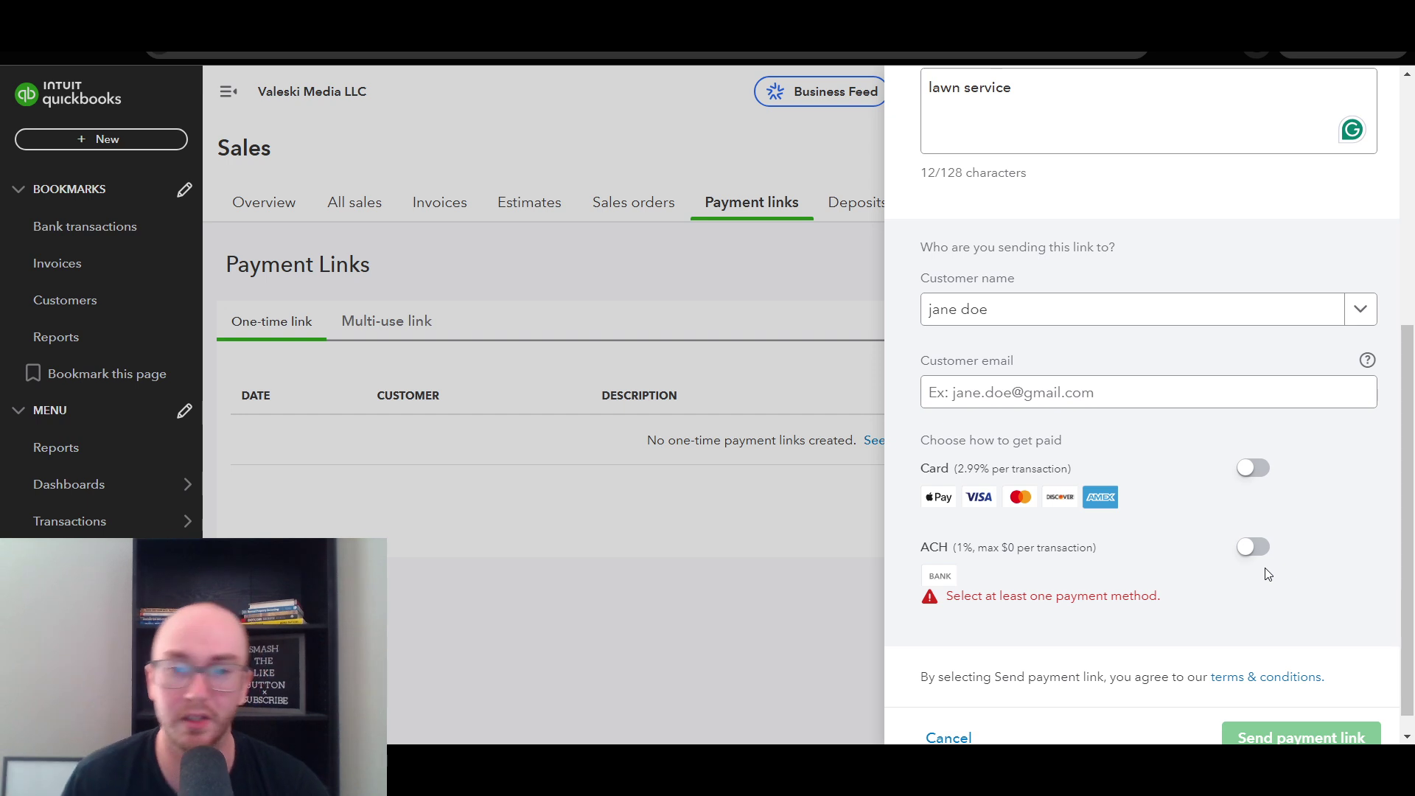
click(1254, 547)
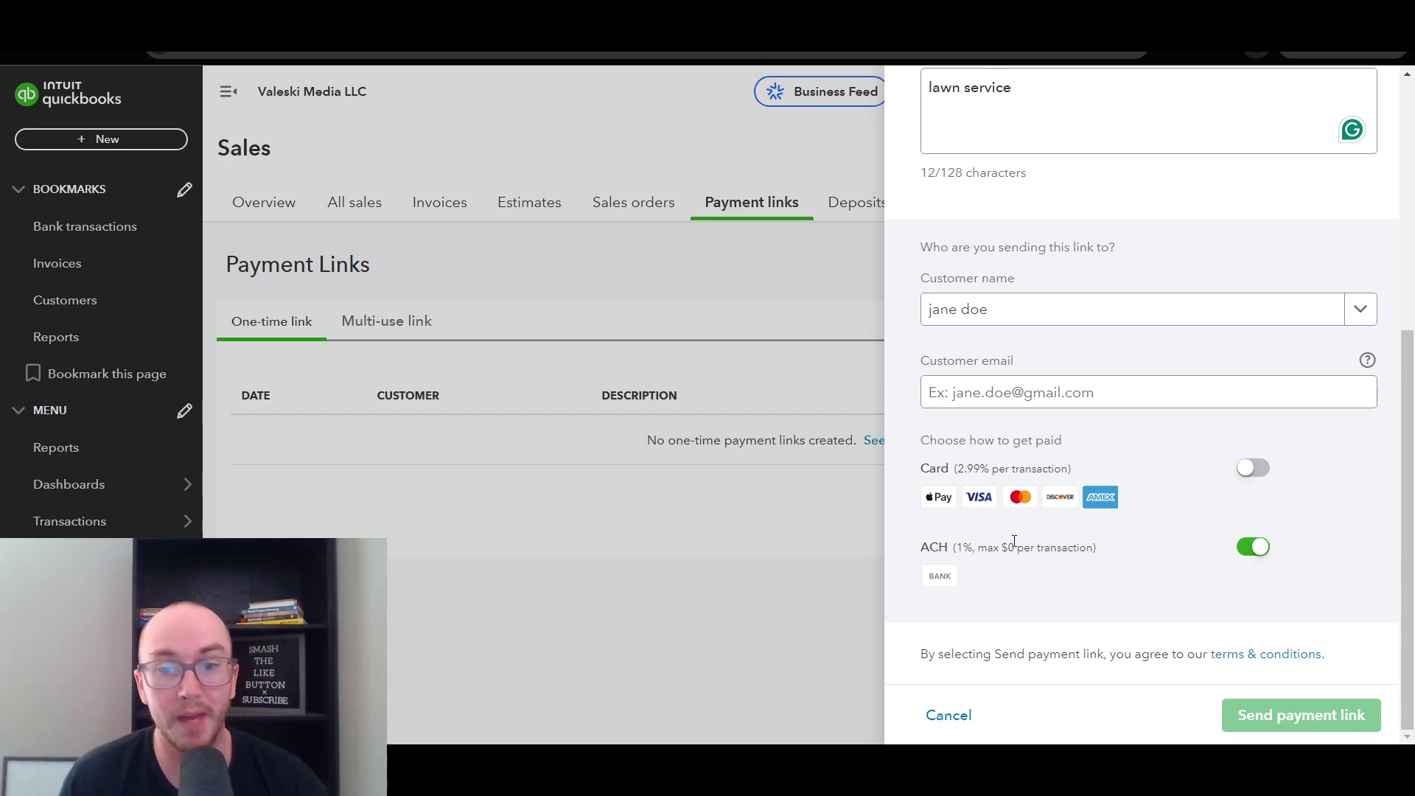
- Highlight the 1% ACH fee and its cap, then enable card payments at 2.99%
drag(916, 550, 992, 562)
click(1004, 579)
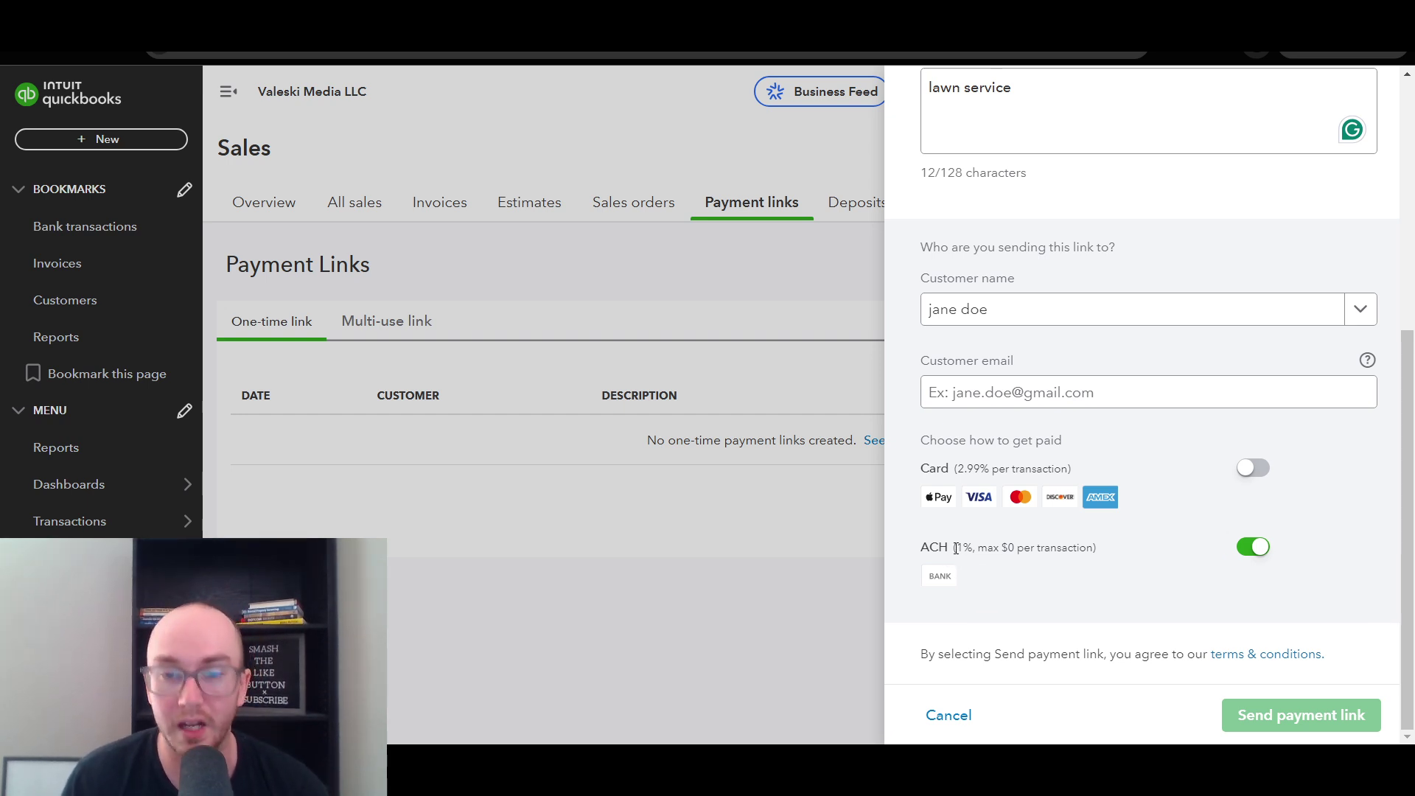
drag(956, 548, 1006, 547)
click(979, 552)
click(1061, 549)
click(1008, 560)
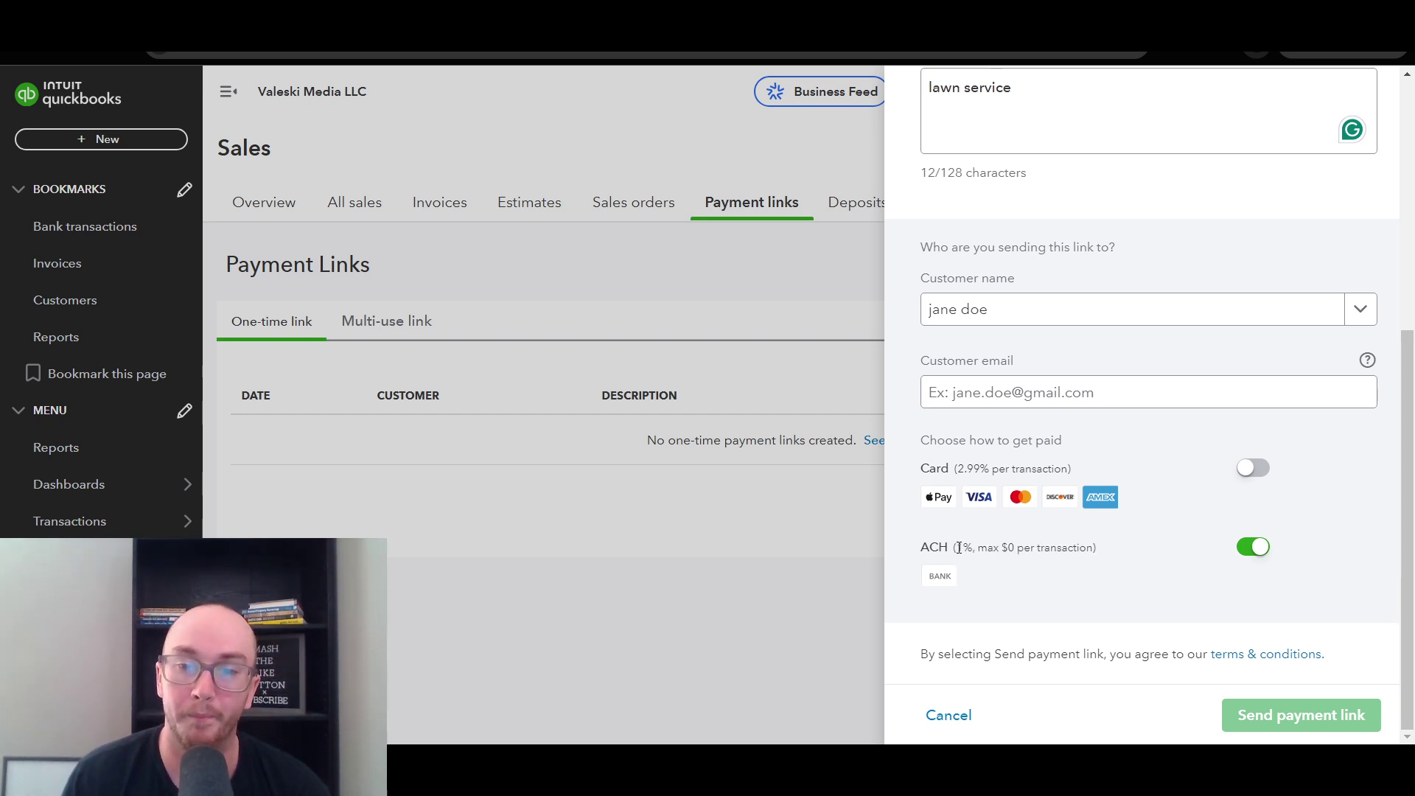
drag(959, 548, 975, 551)
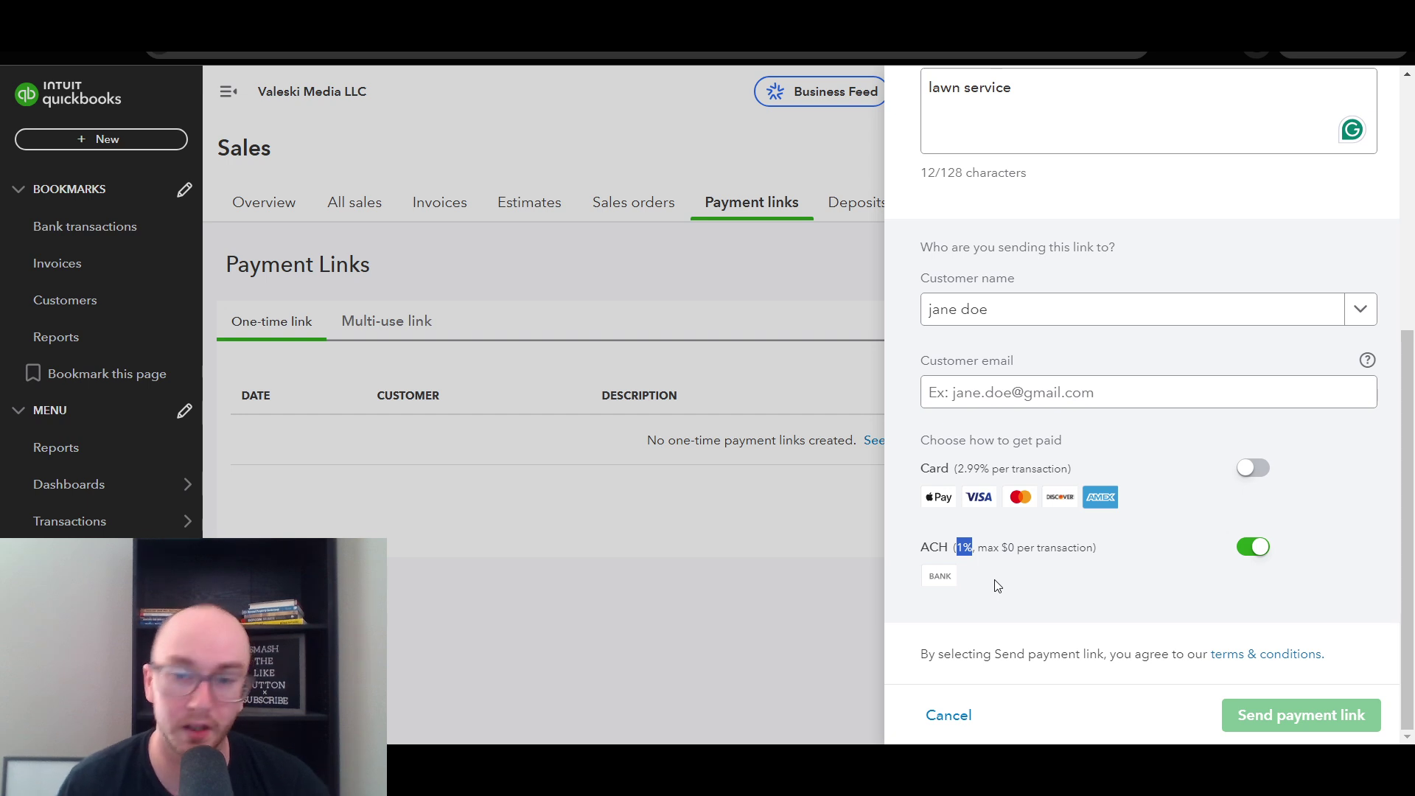
click(994, 585)
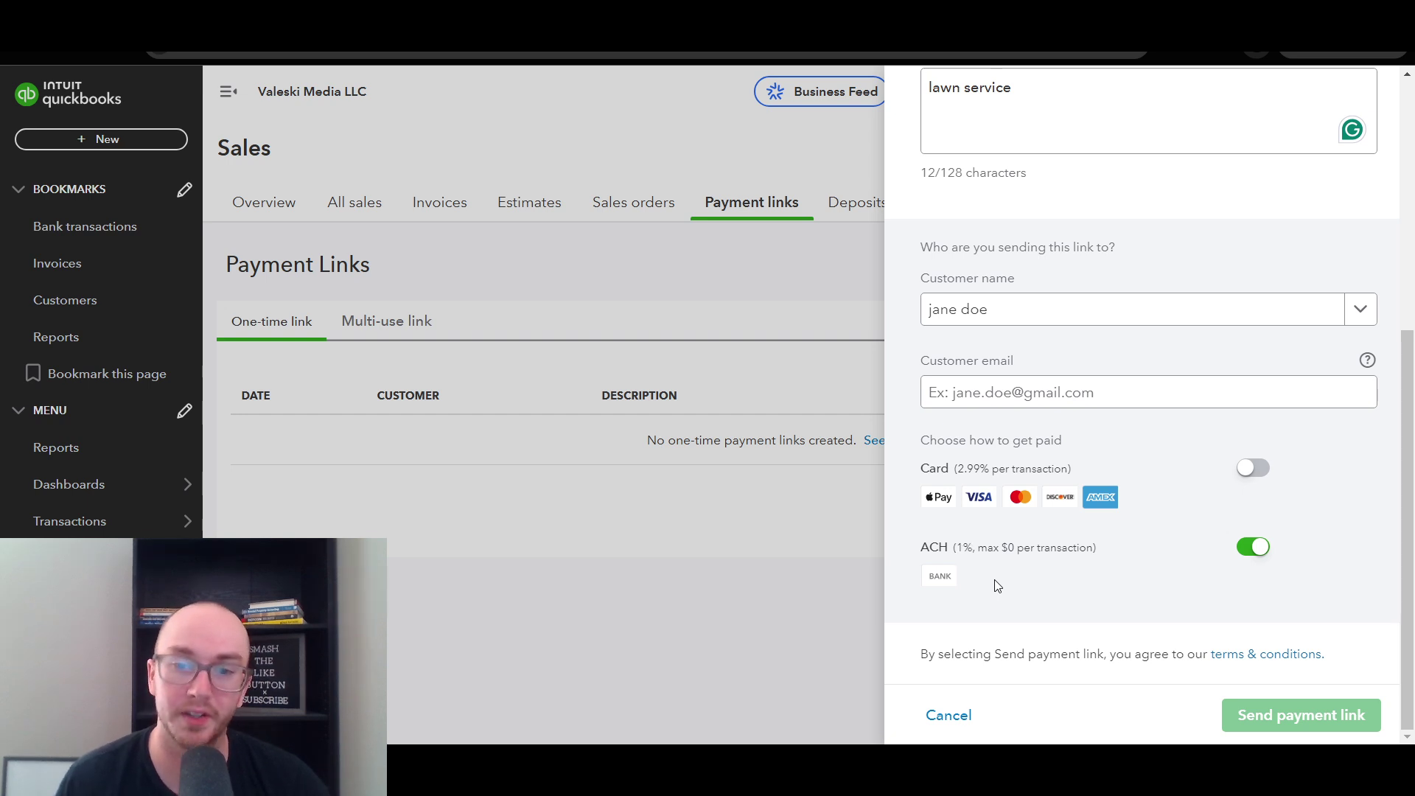
click(1246, 476)
drag(948, 469, 994, 467)
click(992, 467)
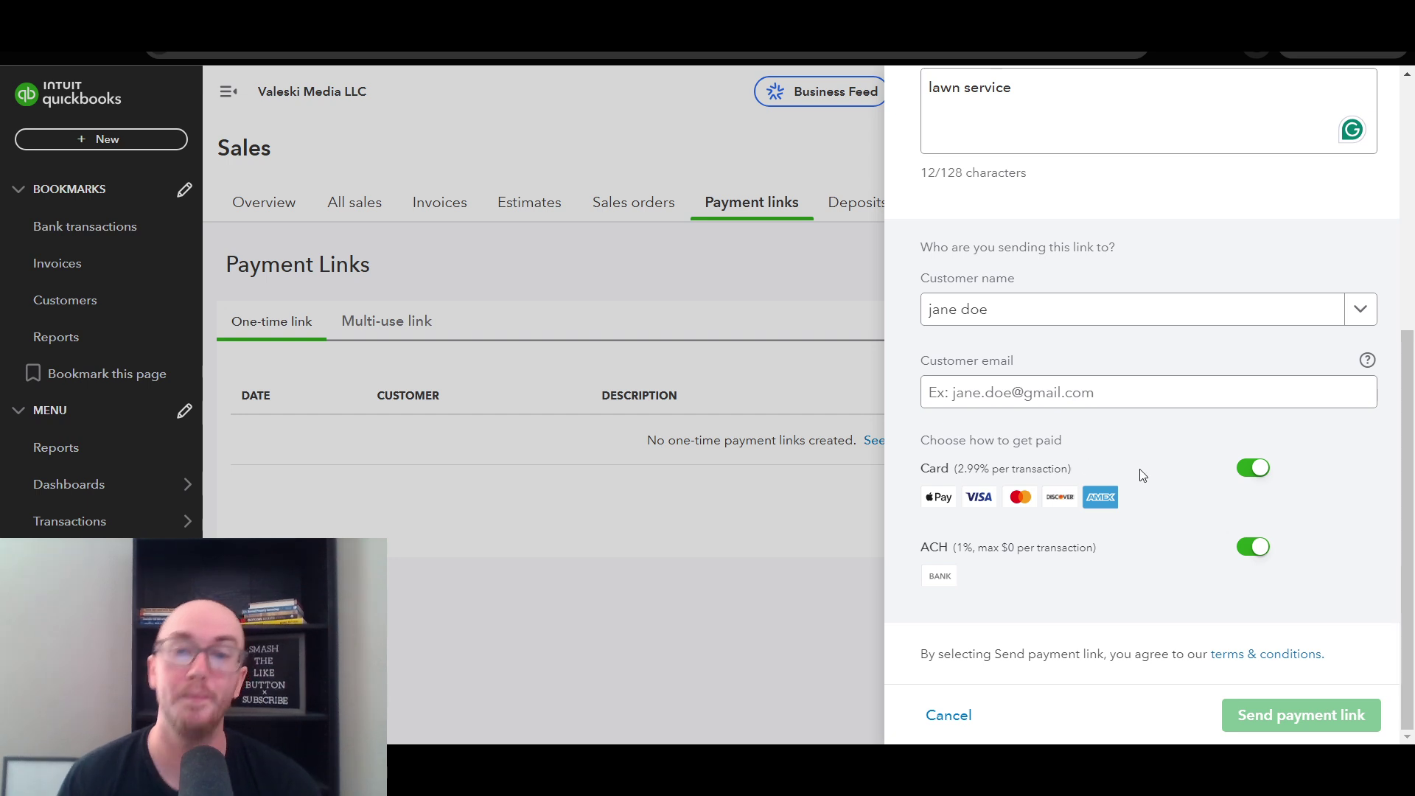
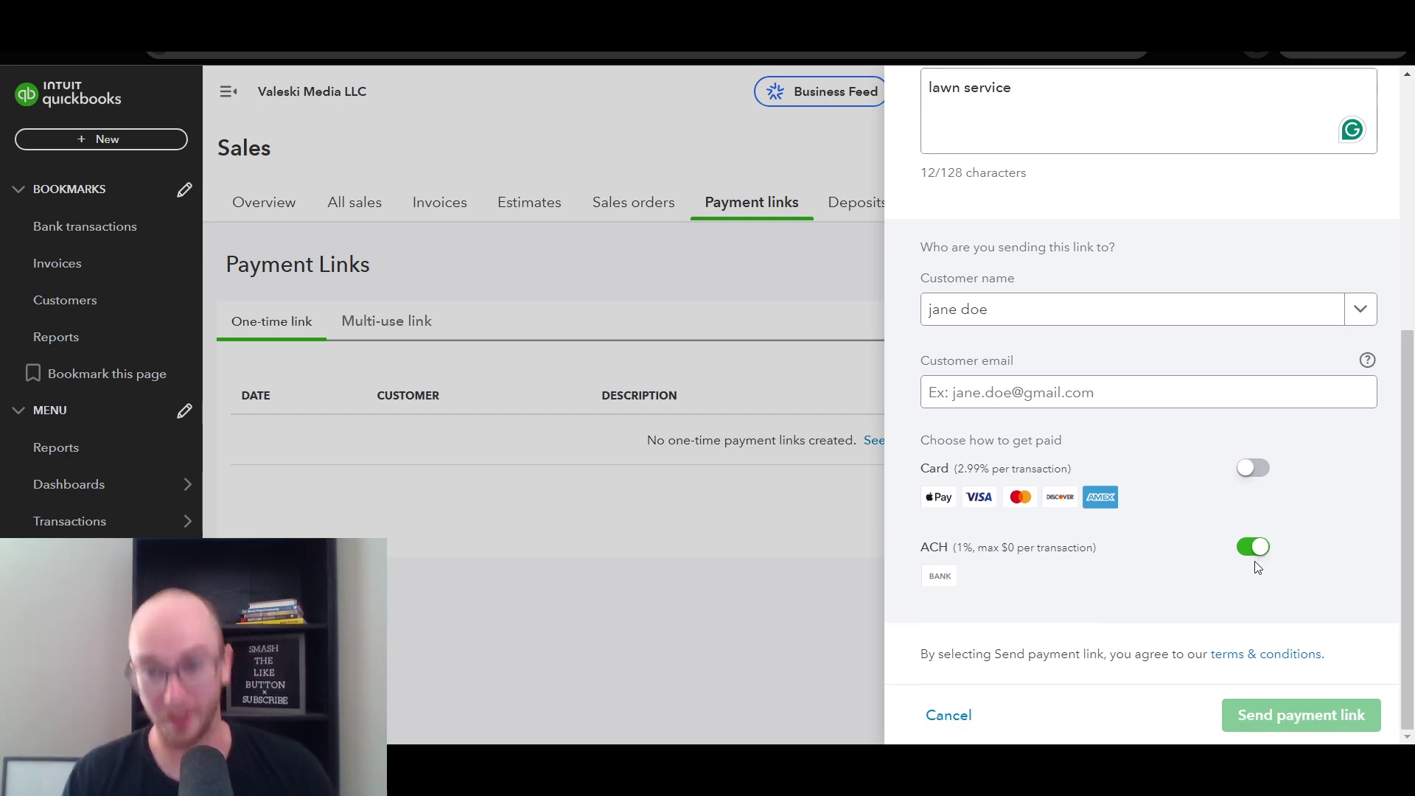
- Enter the customer's email address in the Customer email field
drag(1402, 574, 1406, 577)
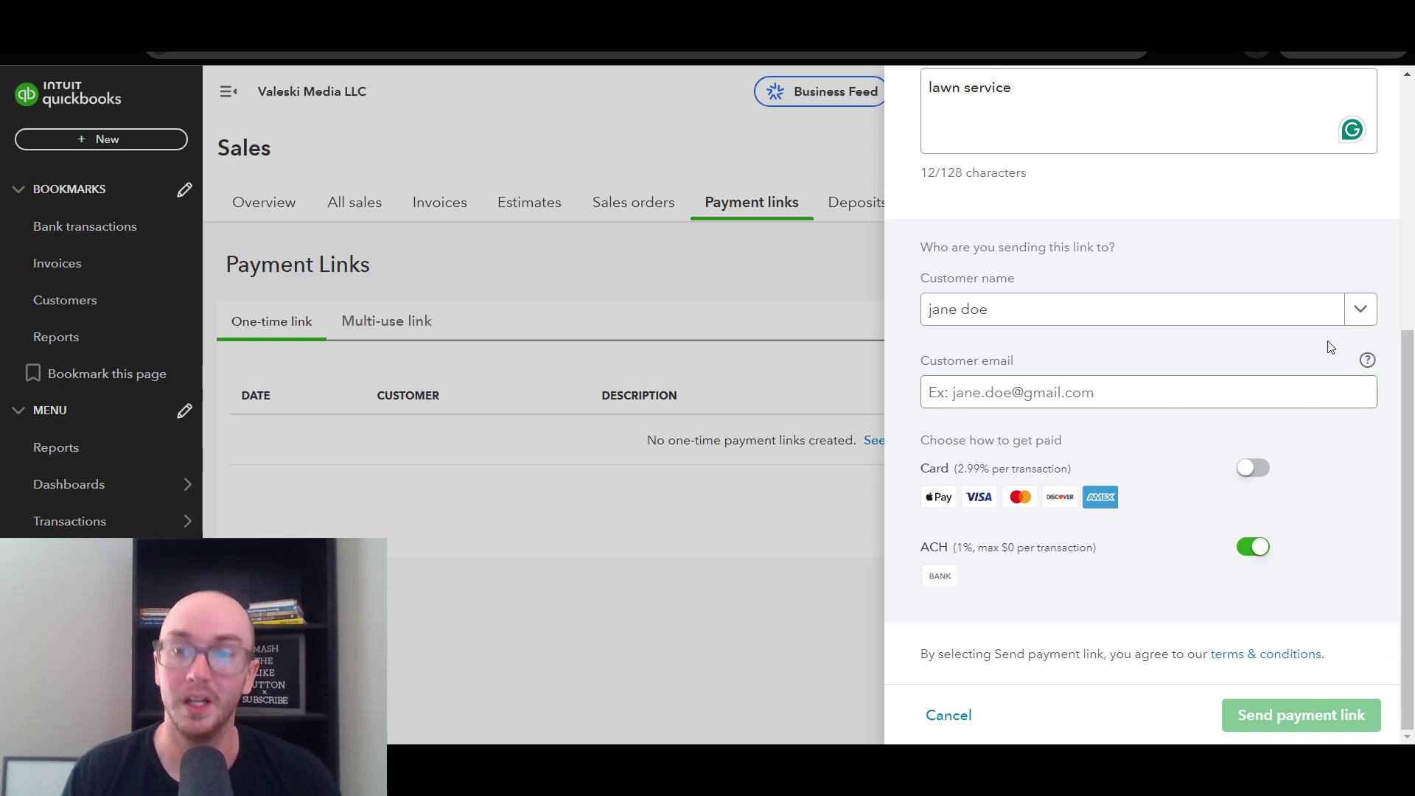
click(1278, 377)
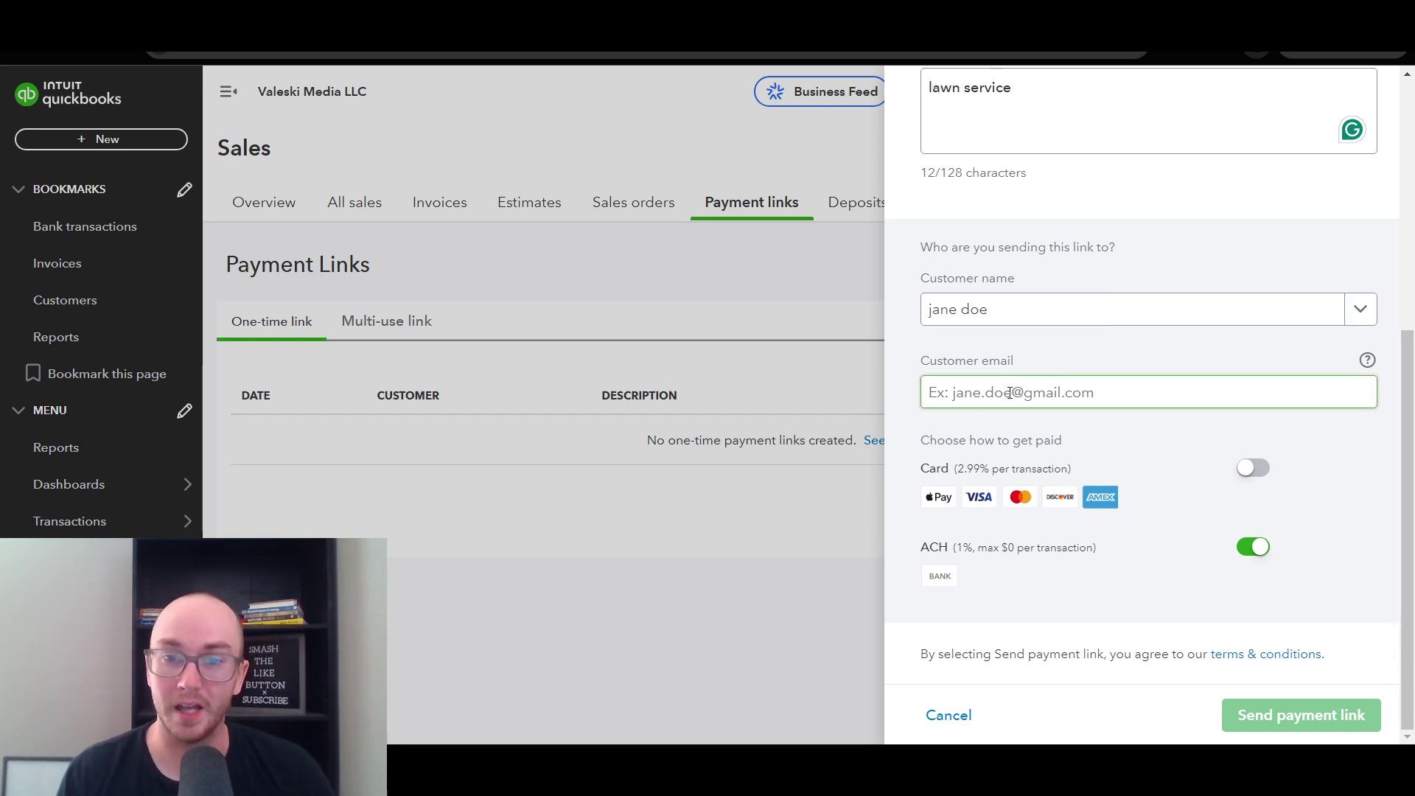
drag(1407, 359, 1411, 110)
scroll(1411, 110, down, 5)
click(1113, 398)
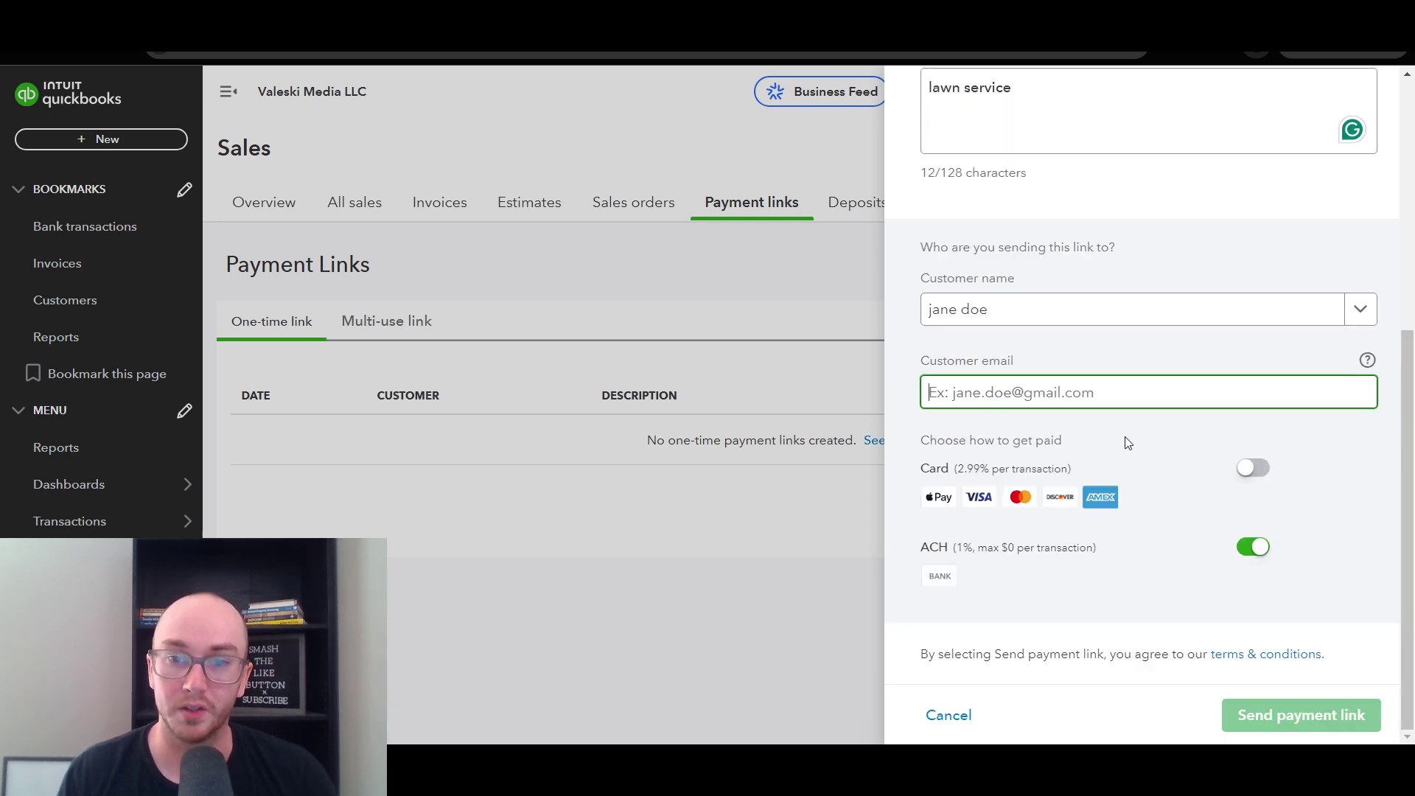
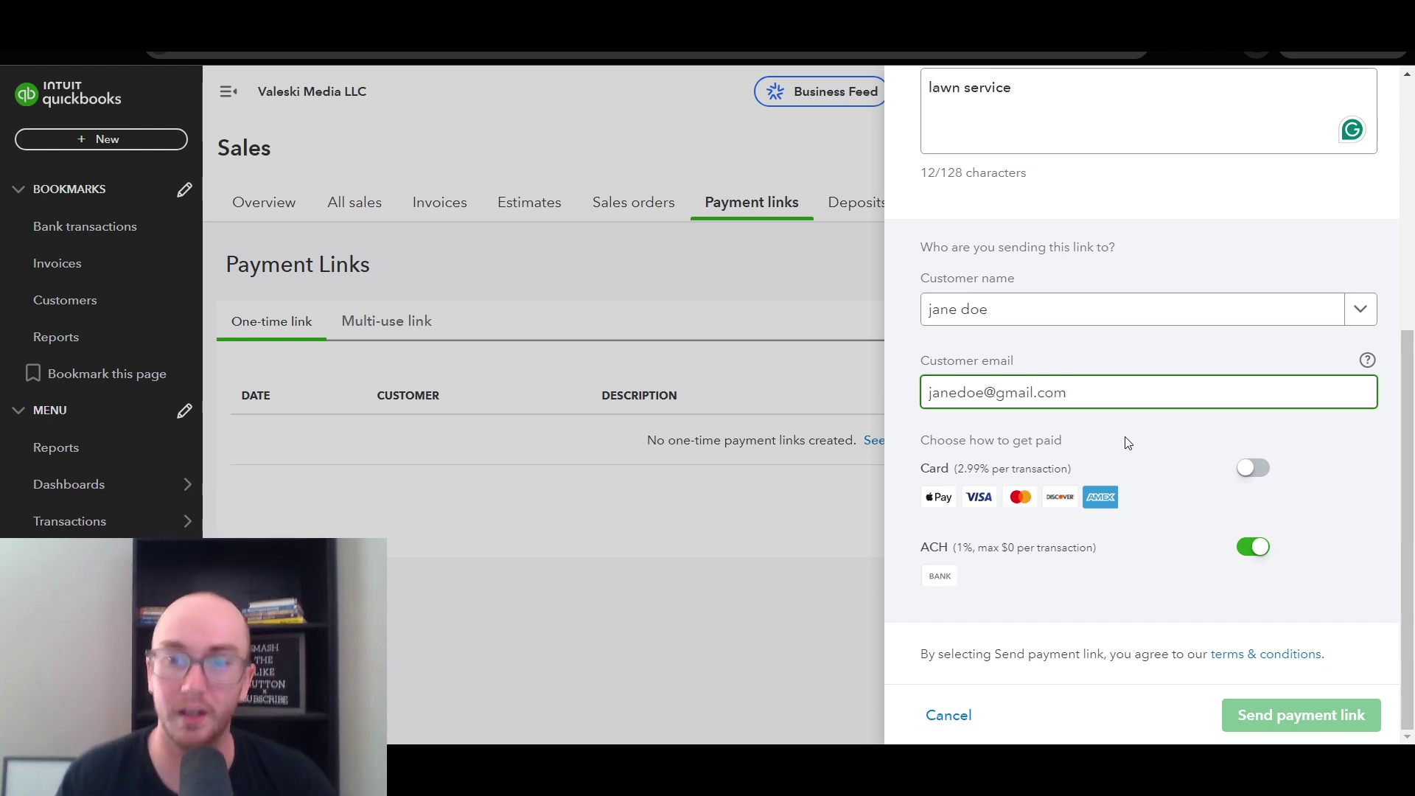
click(1128, 442)
- Send the $100 lawn service payment link to the customer
drag(1408, 495, 1409, 239)
scroll(1173, 400, down, 5)
scroll(1173, 400, up, 1)
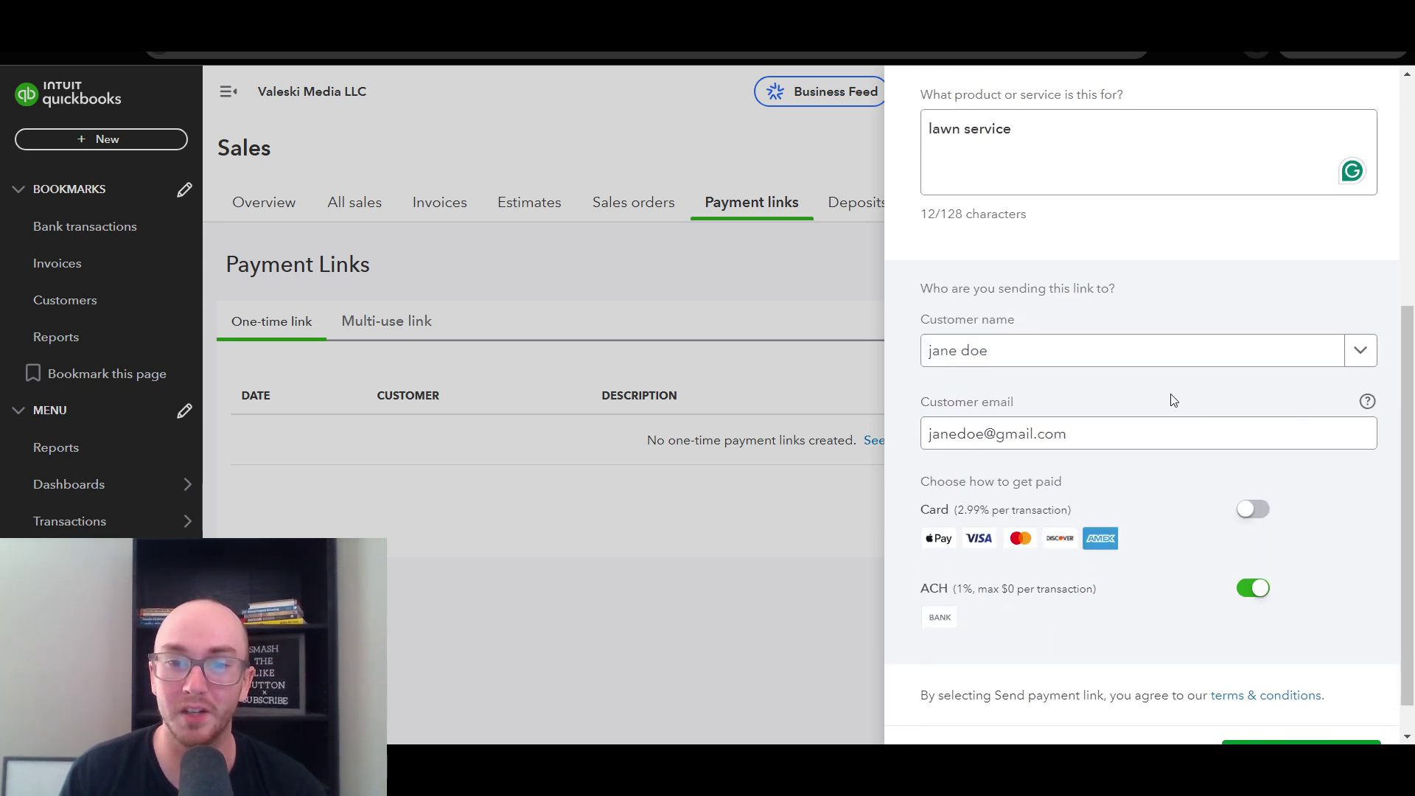
drag(1409, 472, 1410, 280)
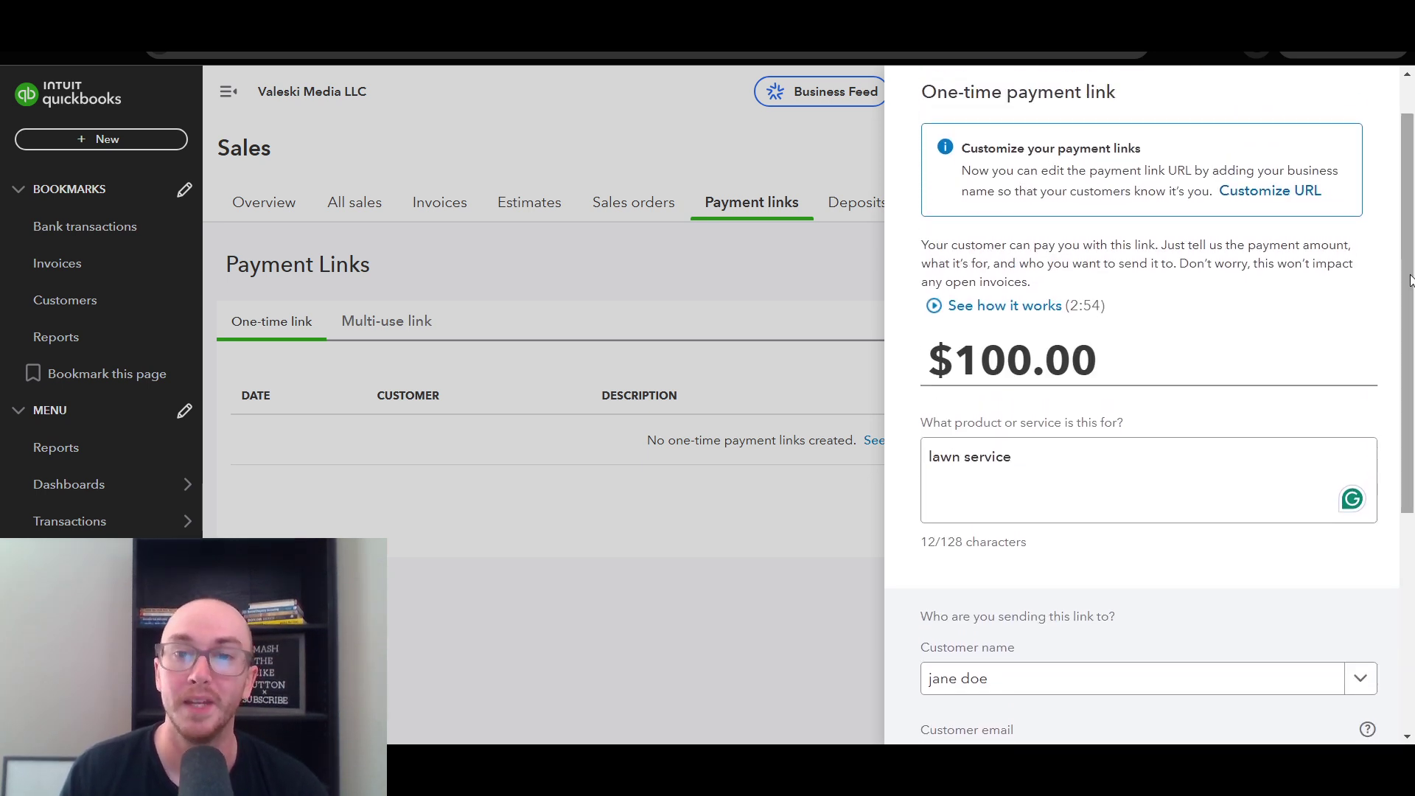
drag(1410, 464, 1411, 655)
click(1297, 721)
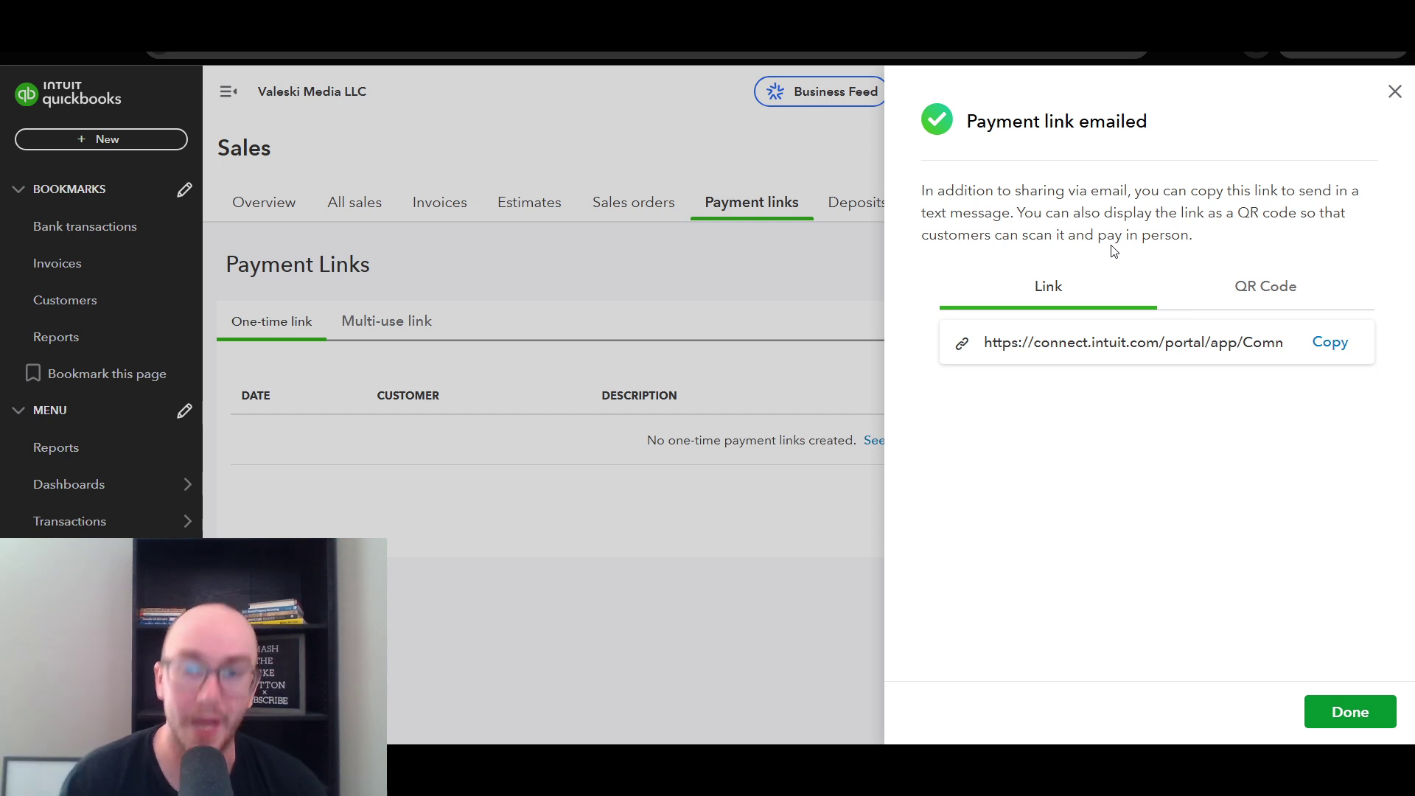
- Copy the emailed payment link's web address
drag(915, 194, 1135, 194)
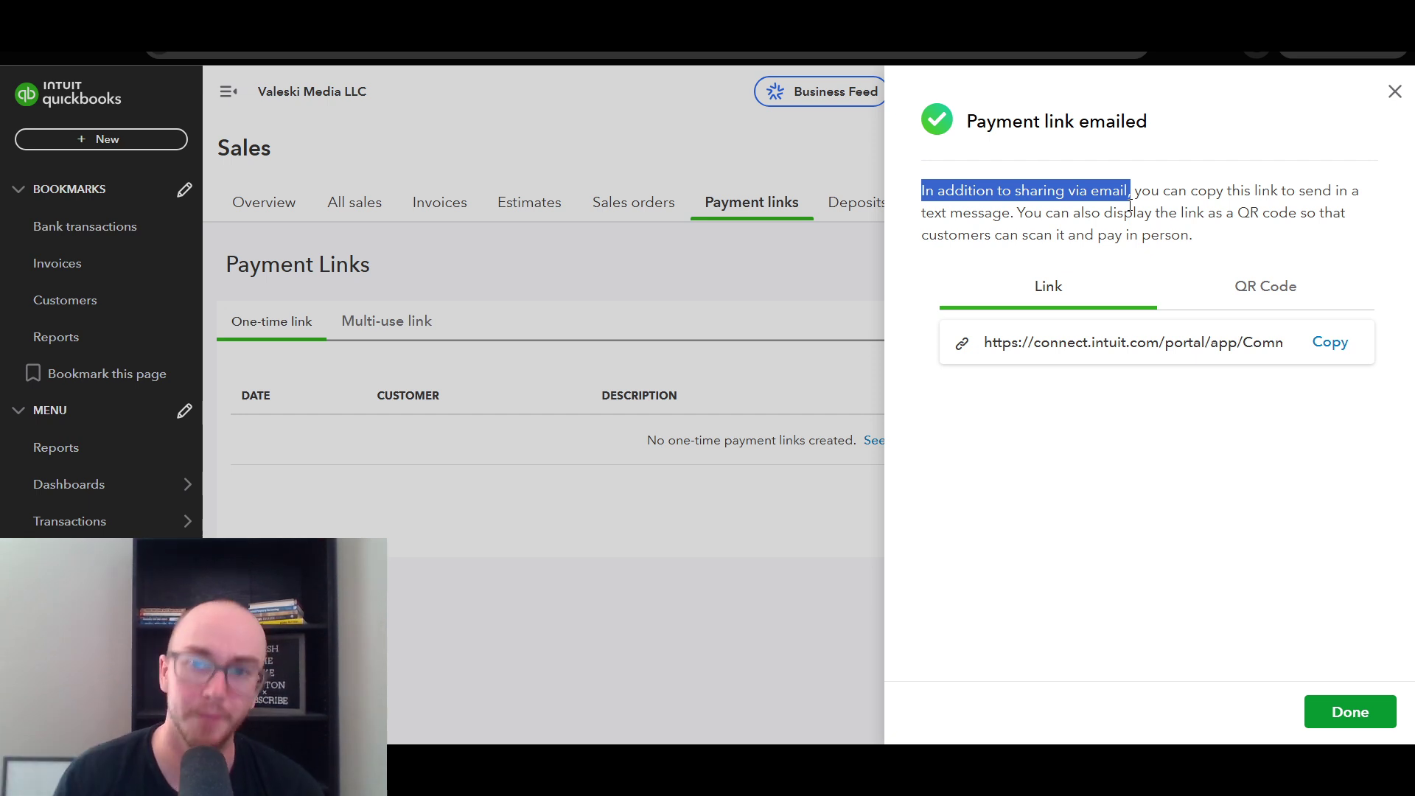
click(1130, 205)
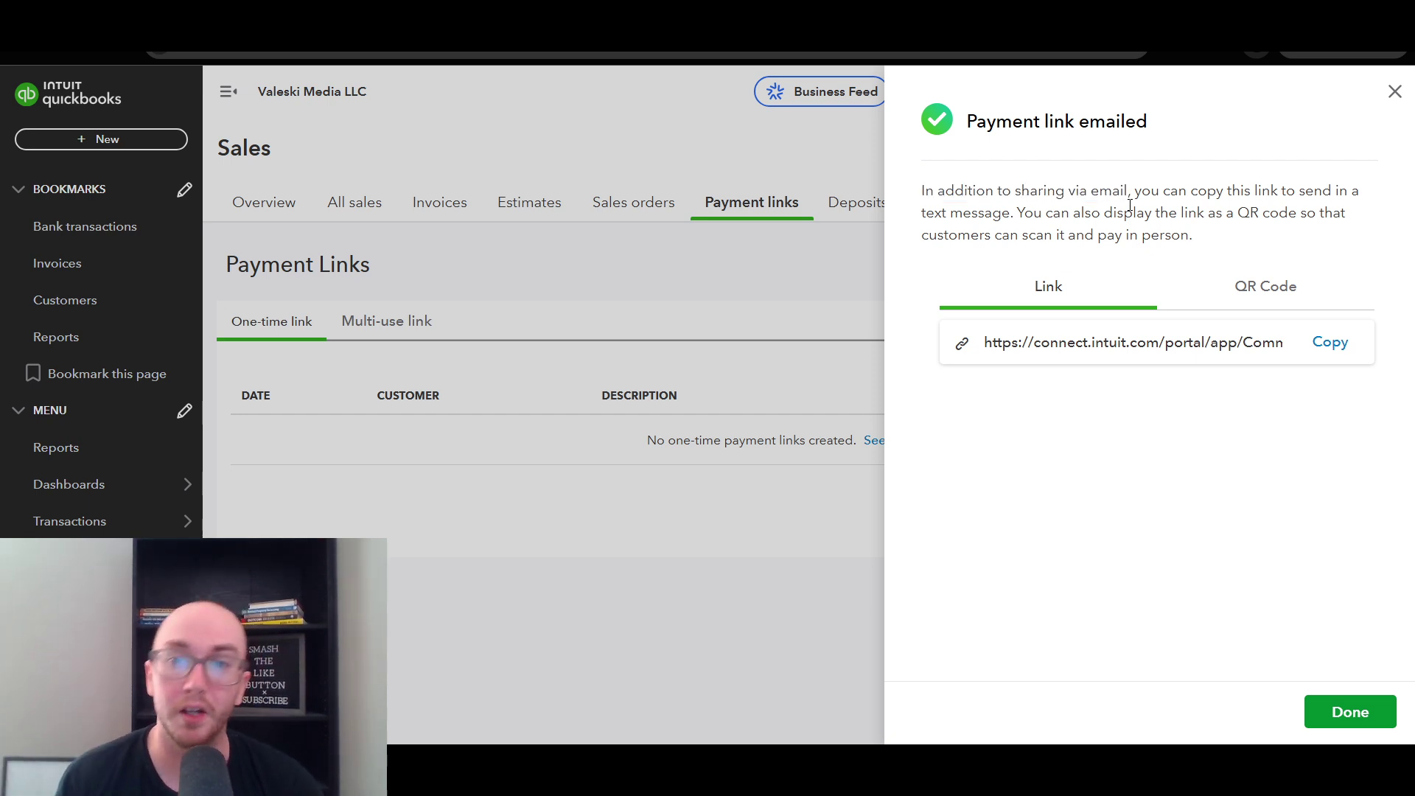
click(1328, 345)
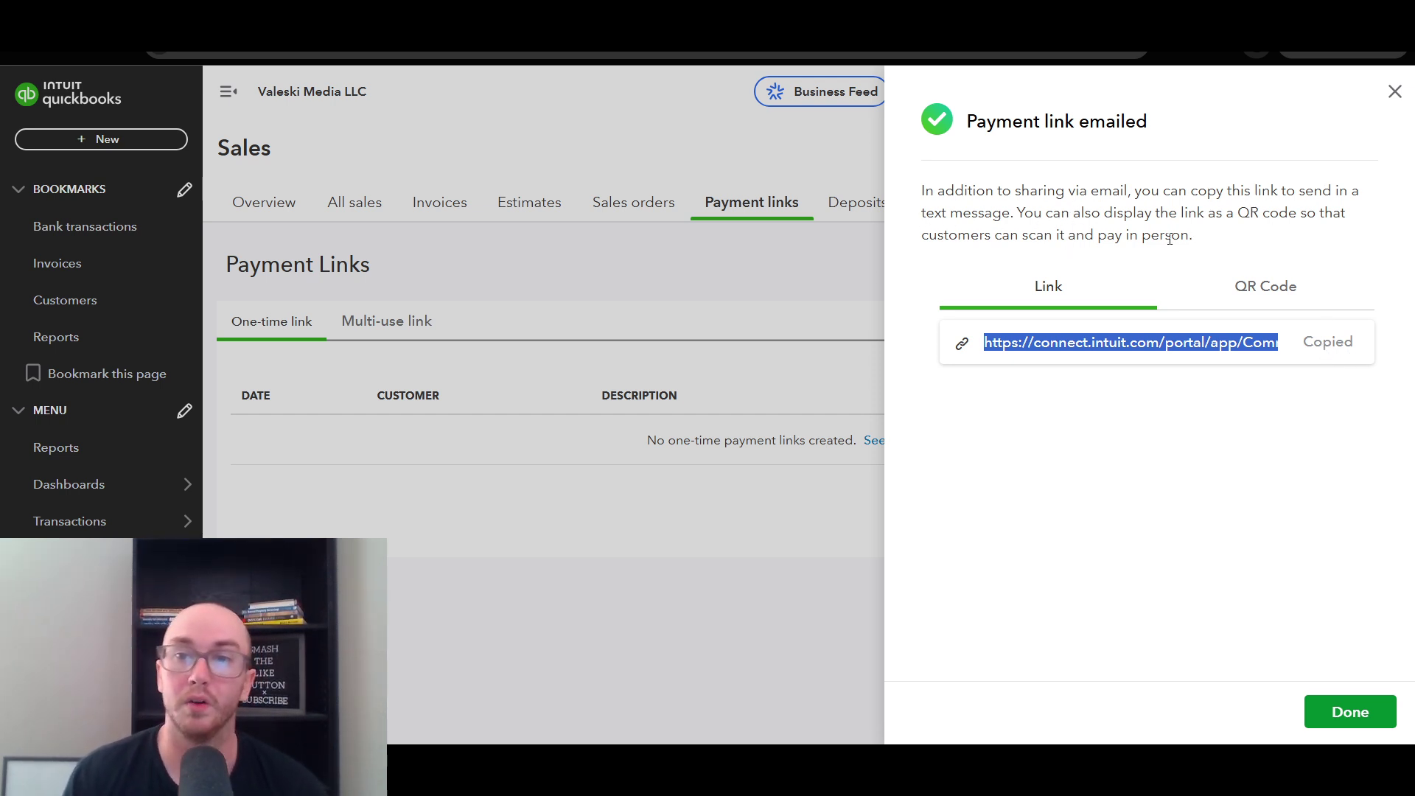
- Preview the payment link as a QR code, then return to the Link view
click(1255, 297)
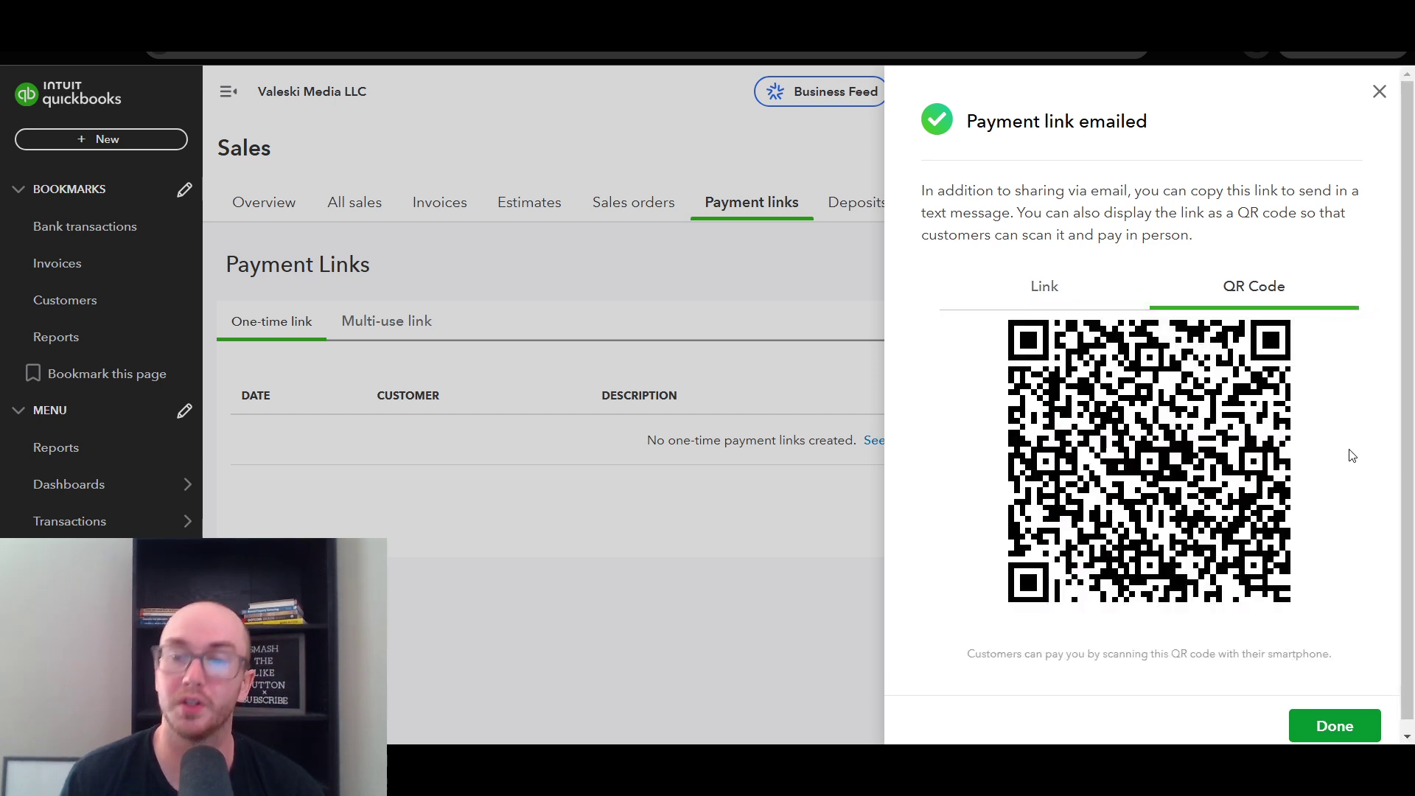
scroll(1381, 472, down, 1)
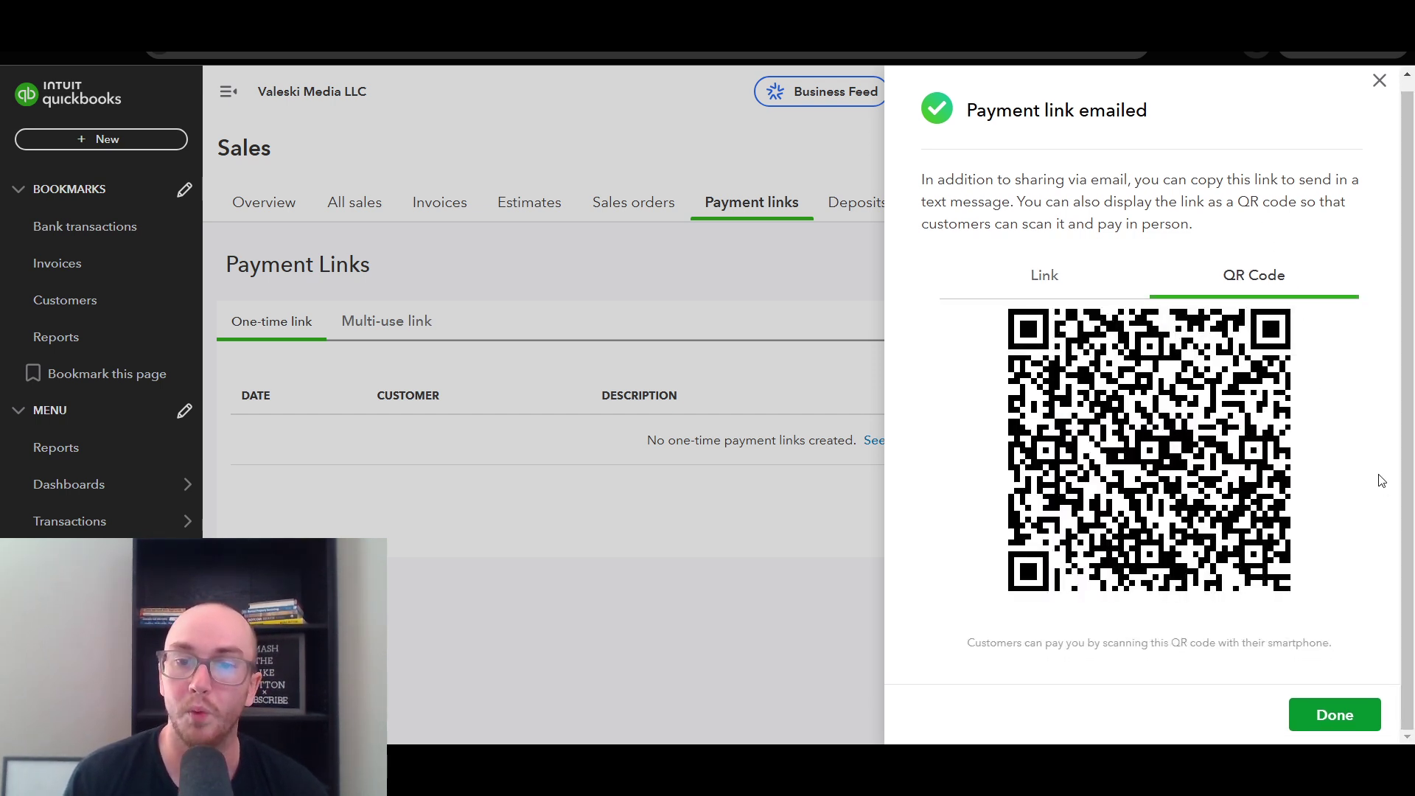
scroll(1378, 479, up, 1)
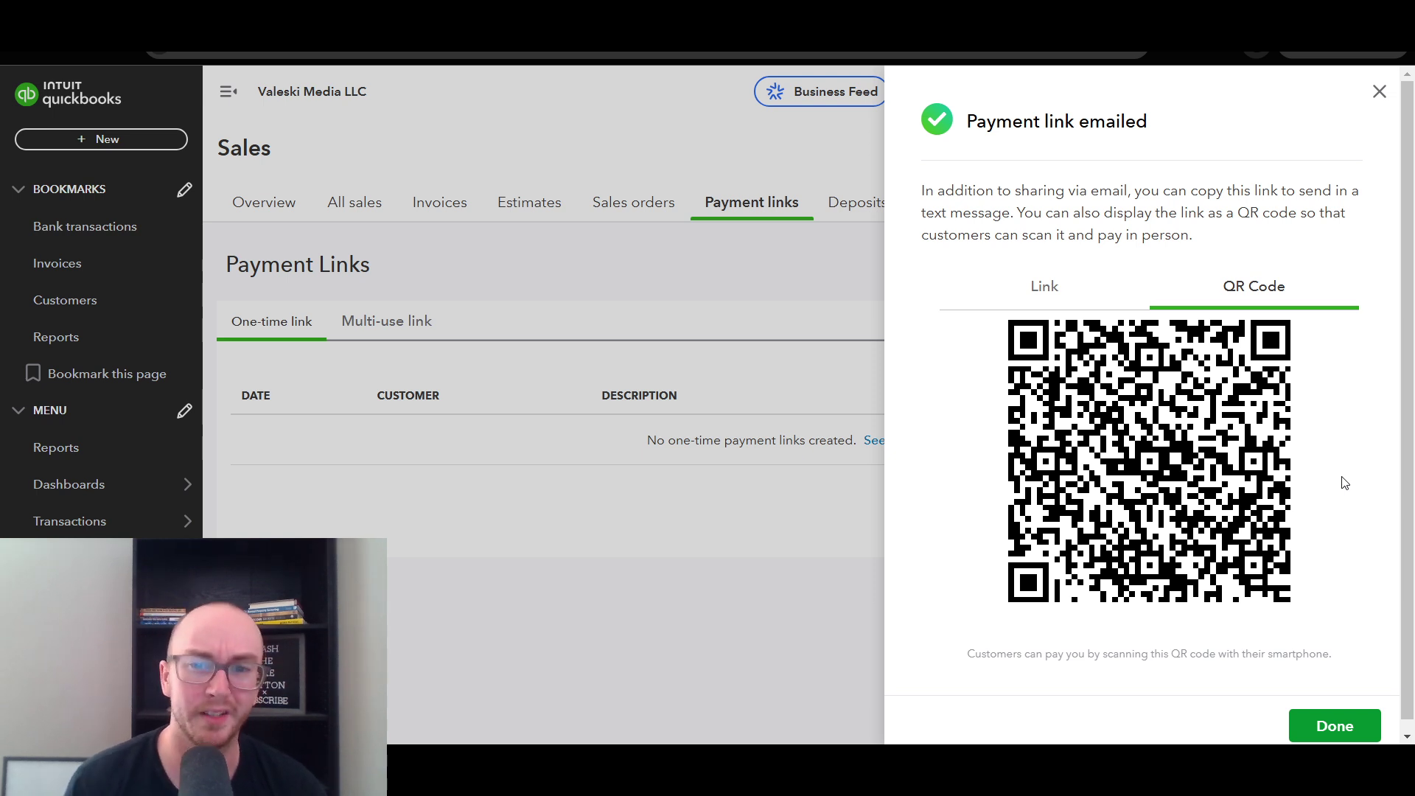
click(1095, 308)
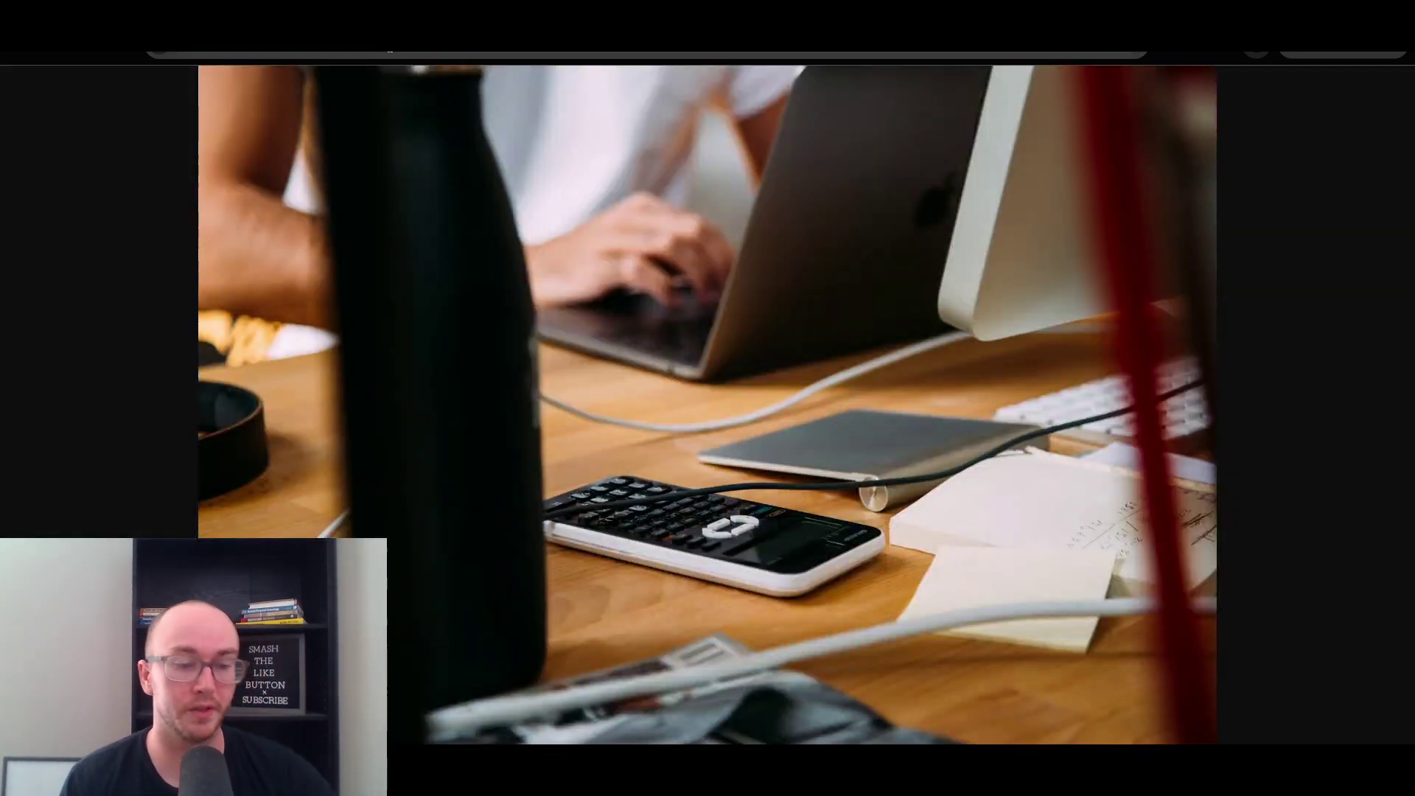
- Open the copied payment link's customer pay page in the browser
key(ctrl+v)
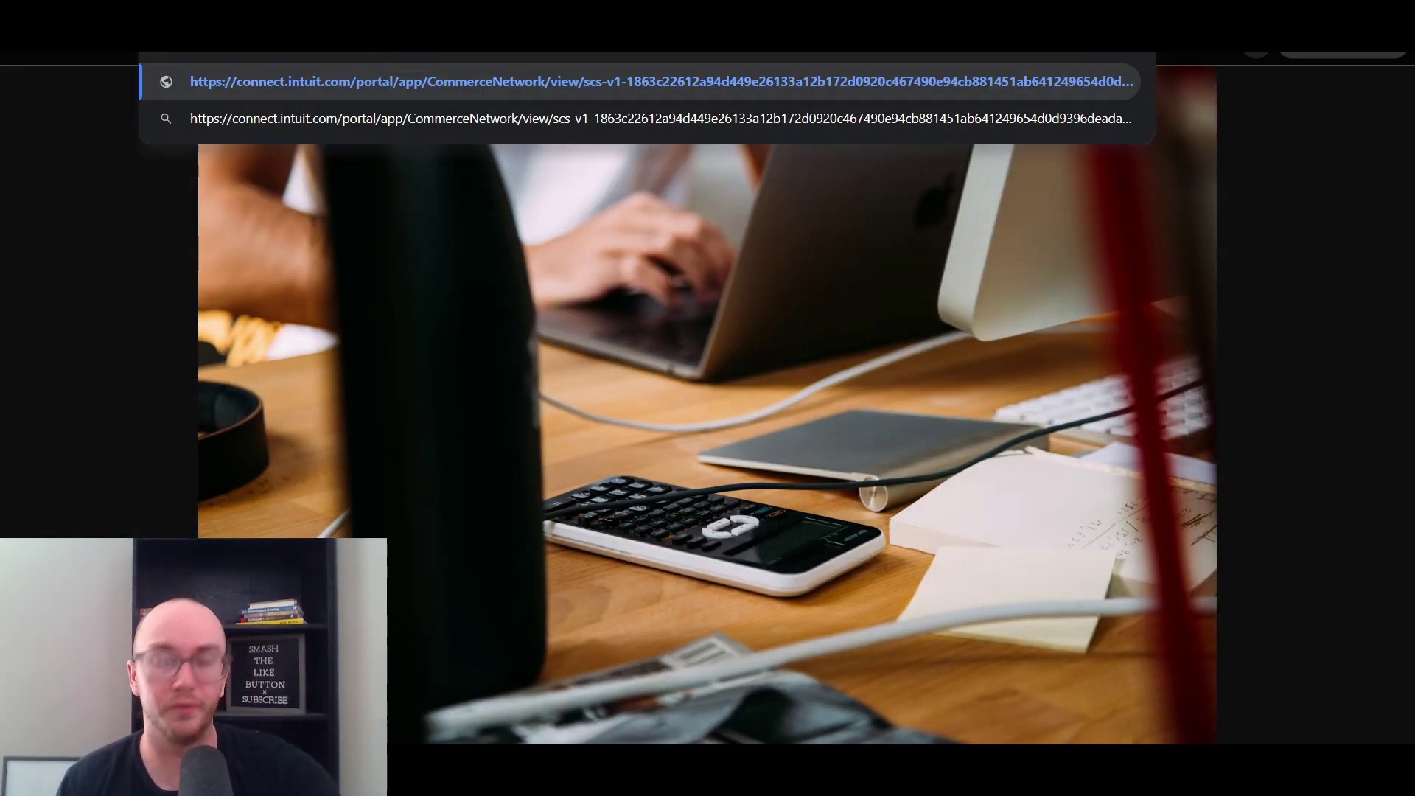
key(Return)
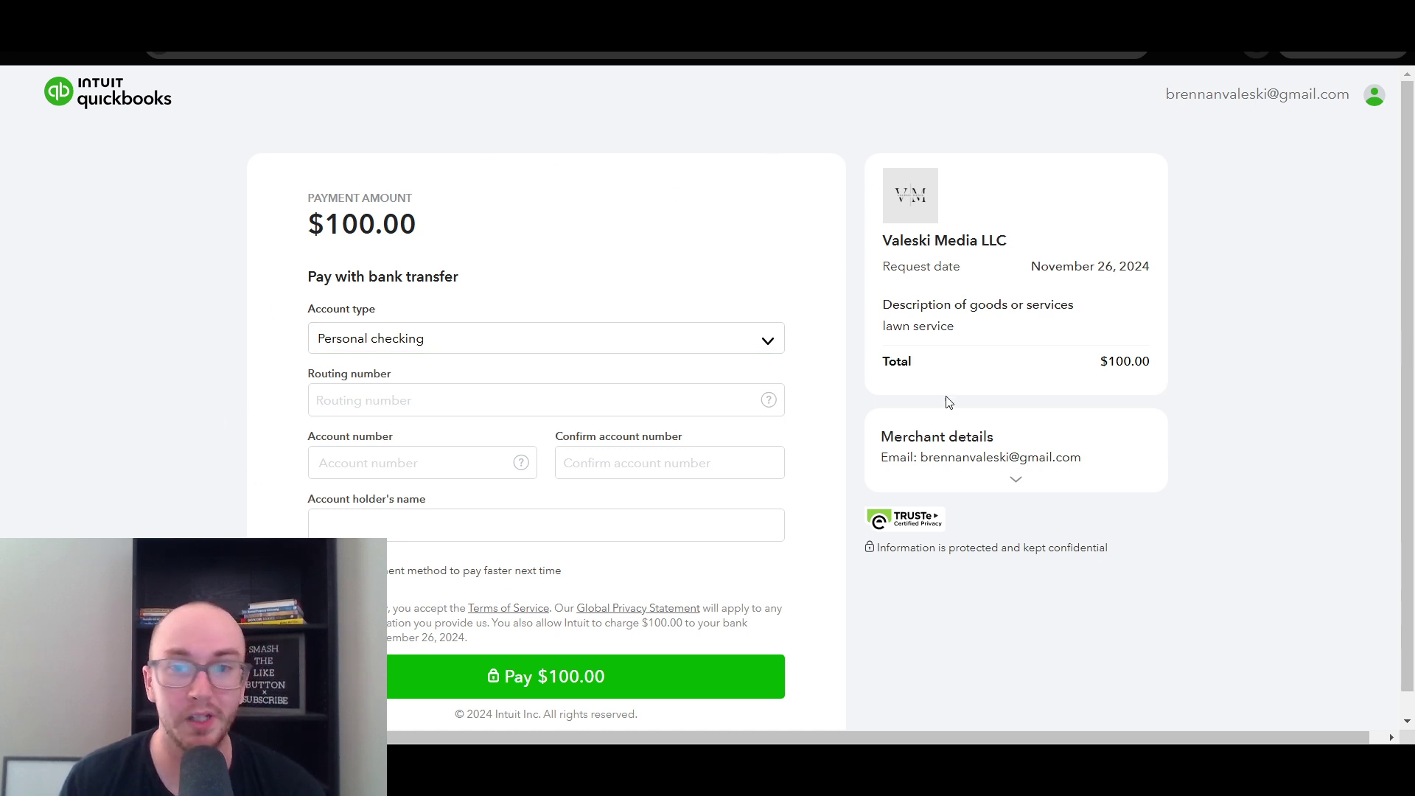
drag(1400, 346, 1389, 240)
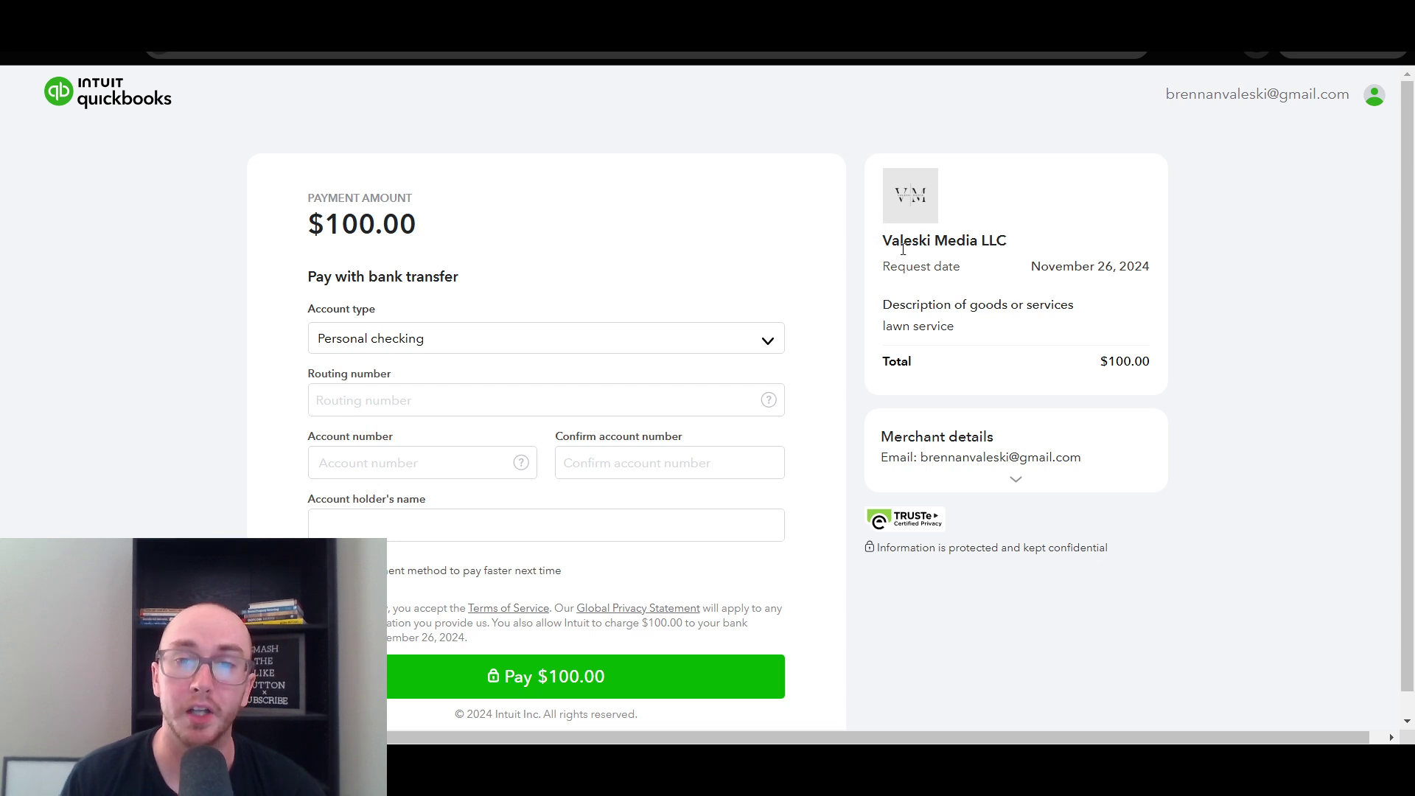
- Review the pay page's merchant name, request date and lawn service description for $100
drag(885, 246, 1007, 243)
click(1050, 245)
drag(906, 268, 1134, 284)
click(1130, 293)
drag(882, 308, 1074, 333)
drag(884, 328, 955, 329)
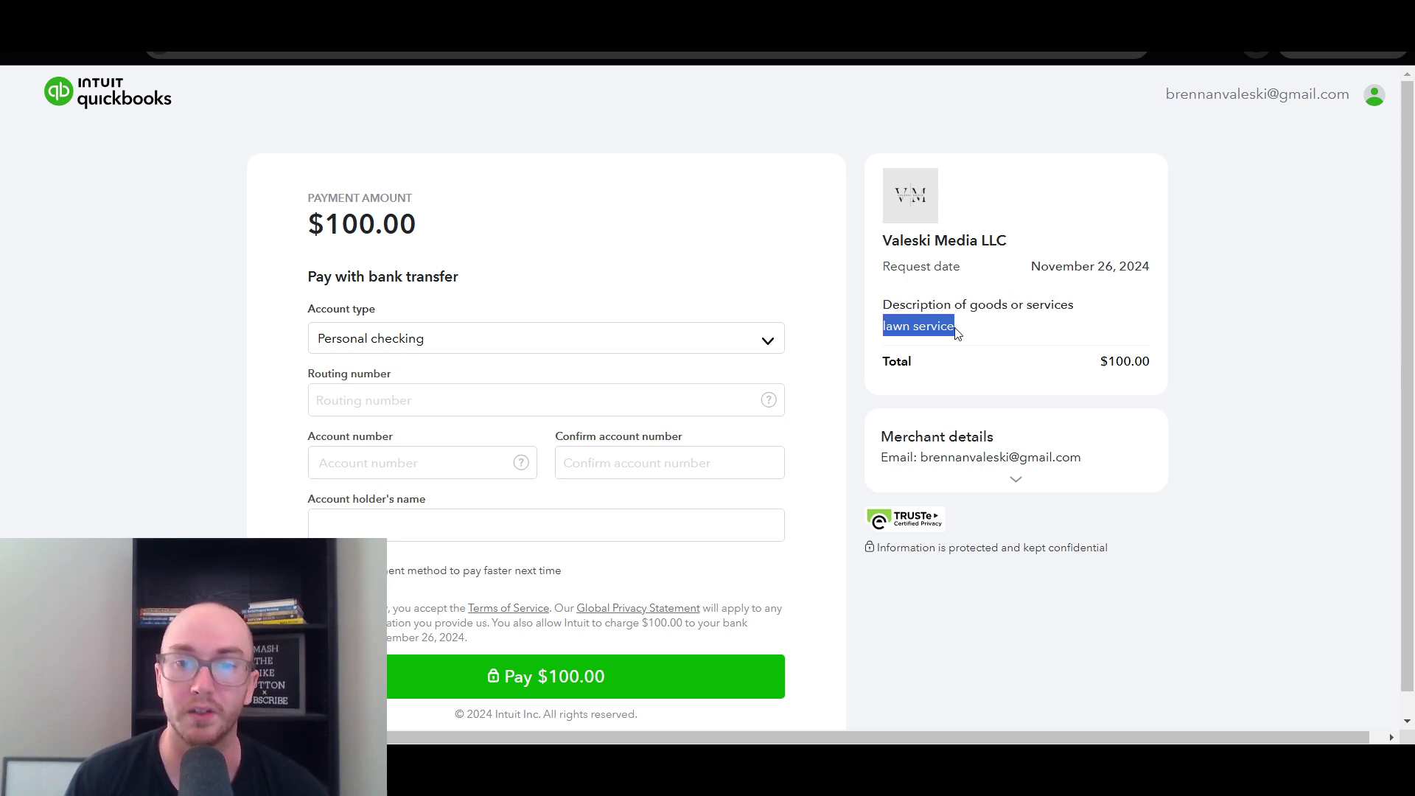
click(1123, 362)
key(ctrl+a)
click(1305, 383)
scroll(1411, 481, down, 1)
scroll(1411, 480, up, 1)
scroll(1411, 480, down, 1)
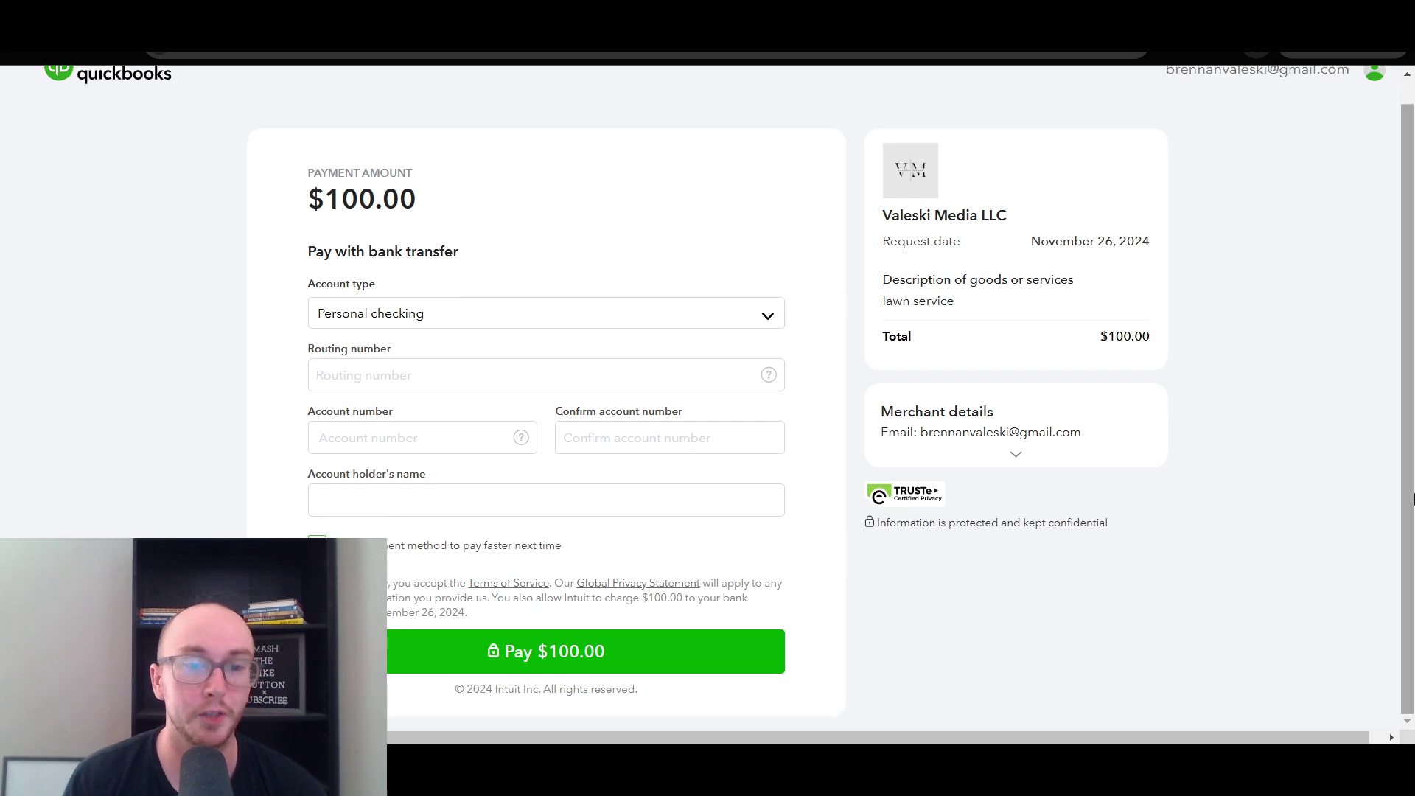
scroll(944, 479, up, 1)
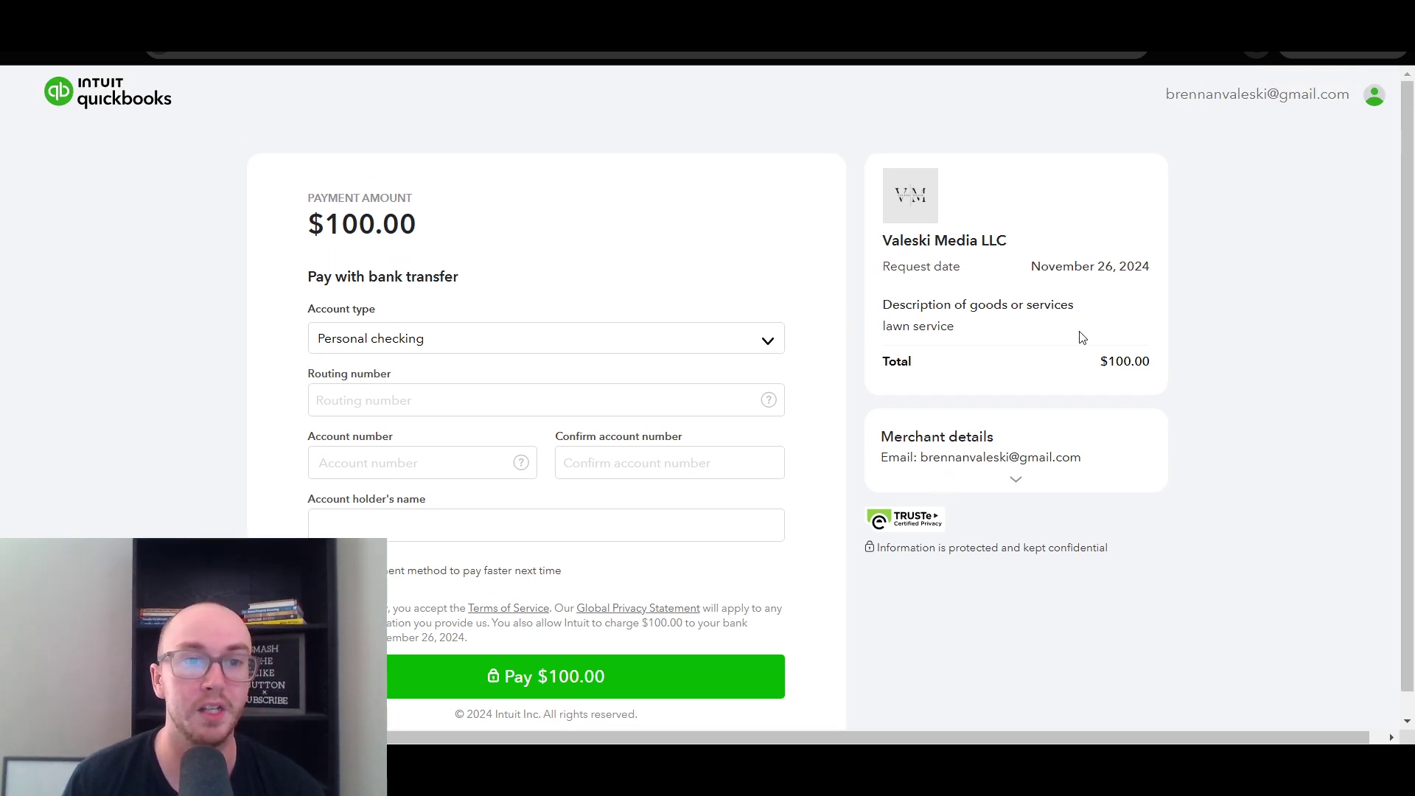
scroll(977, 356, down, 1)
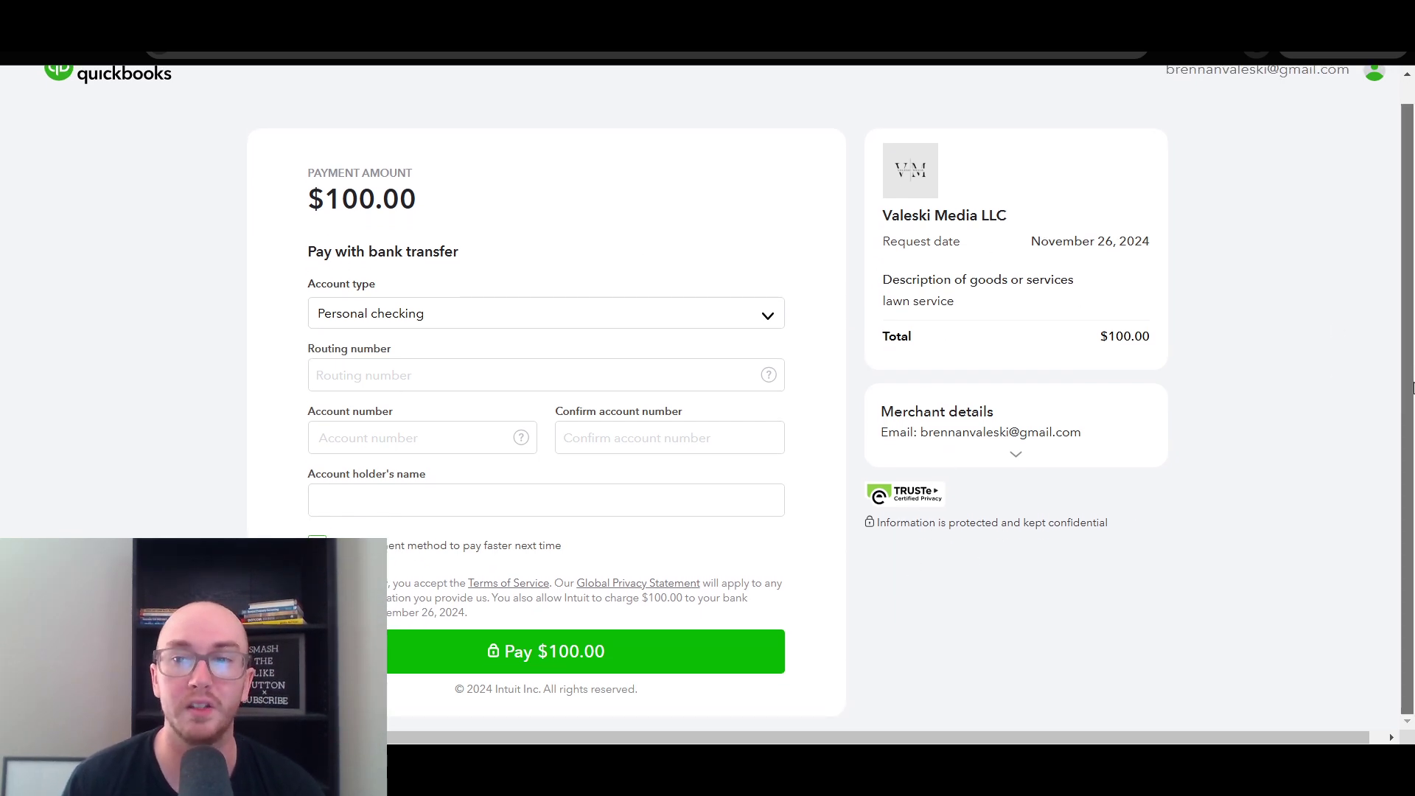
scroll(647, 218, up, 1)
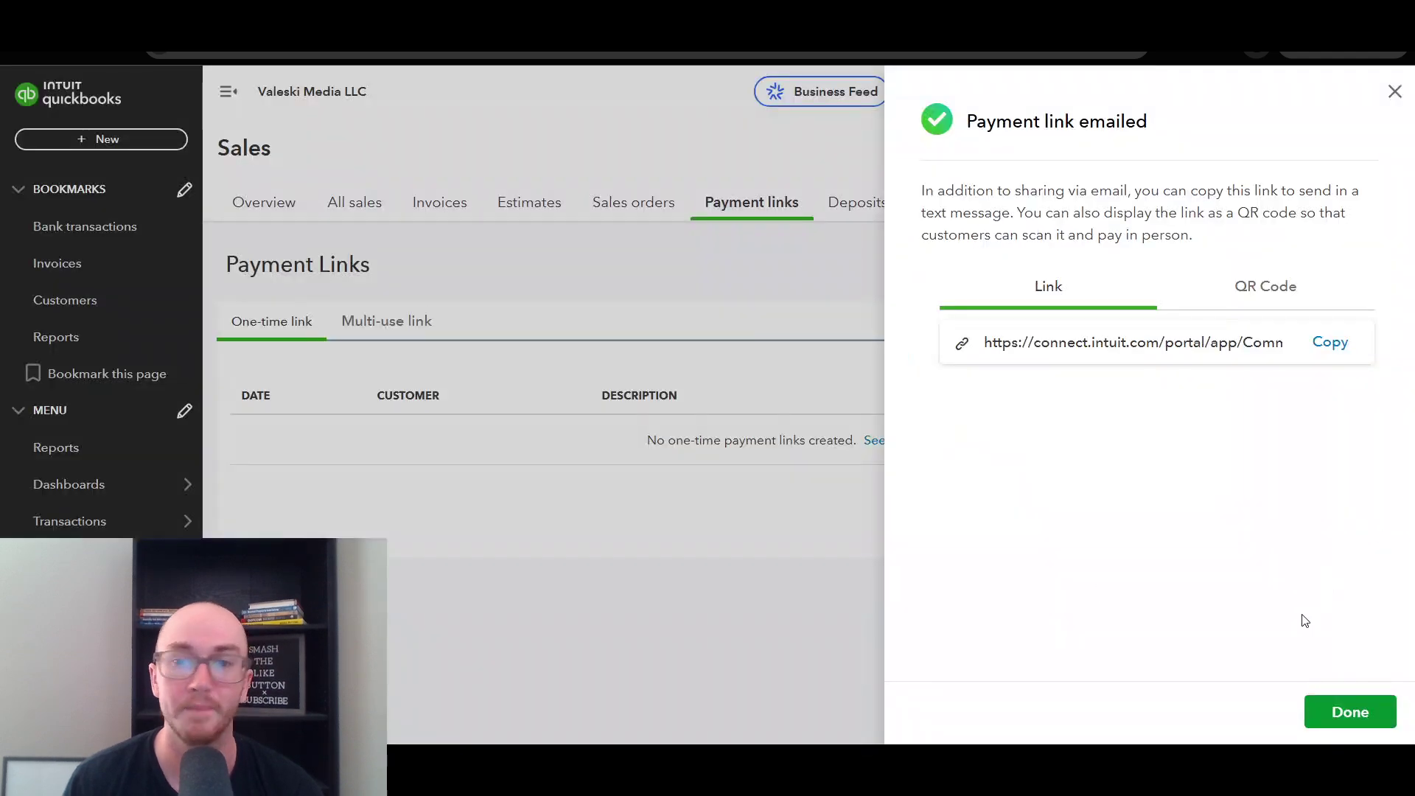
- Close the emailed confirmation and send a reminder for the $100 lawn service link
click(1335, 718)
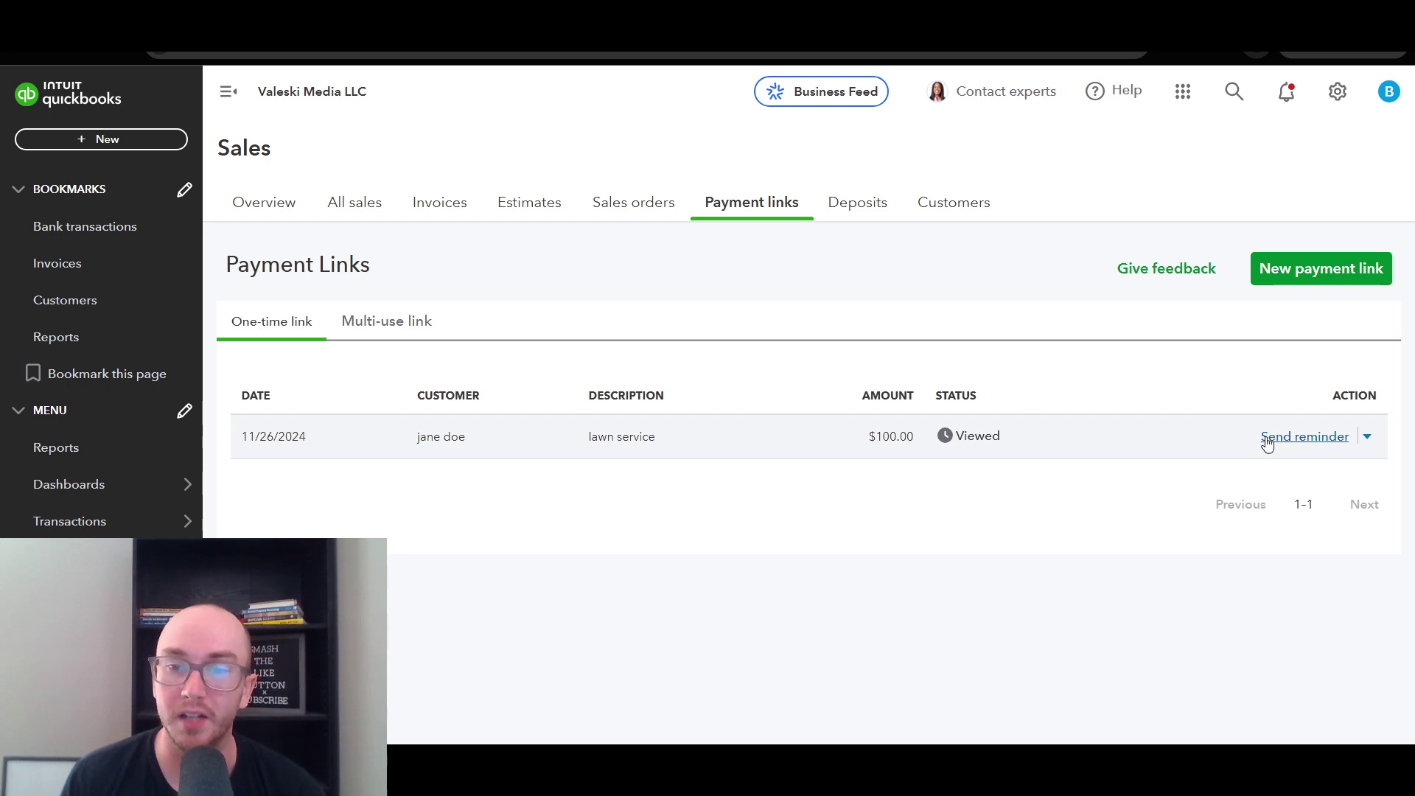
click(1368, 438)
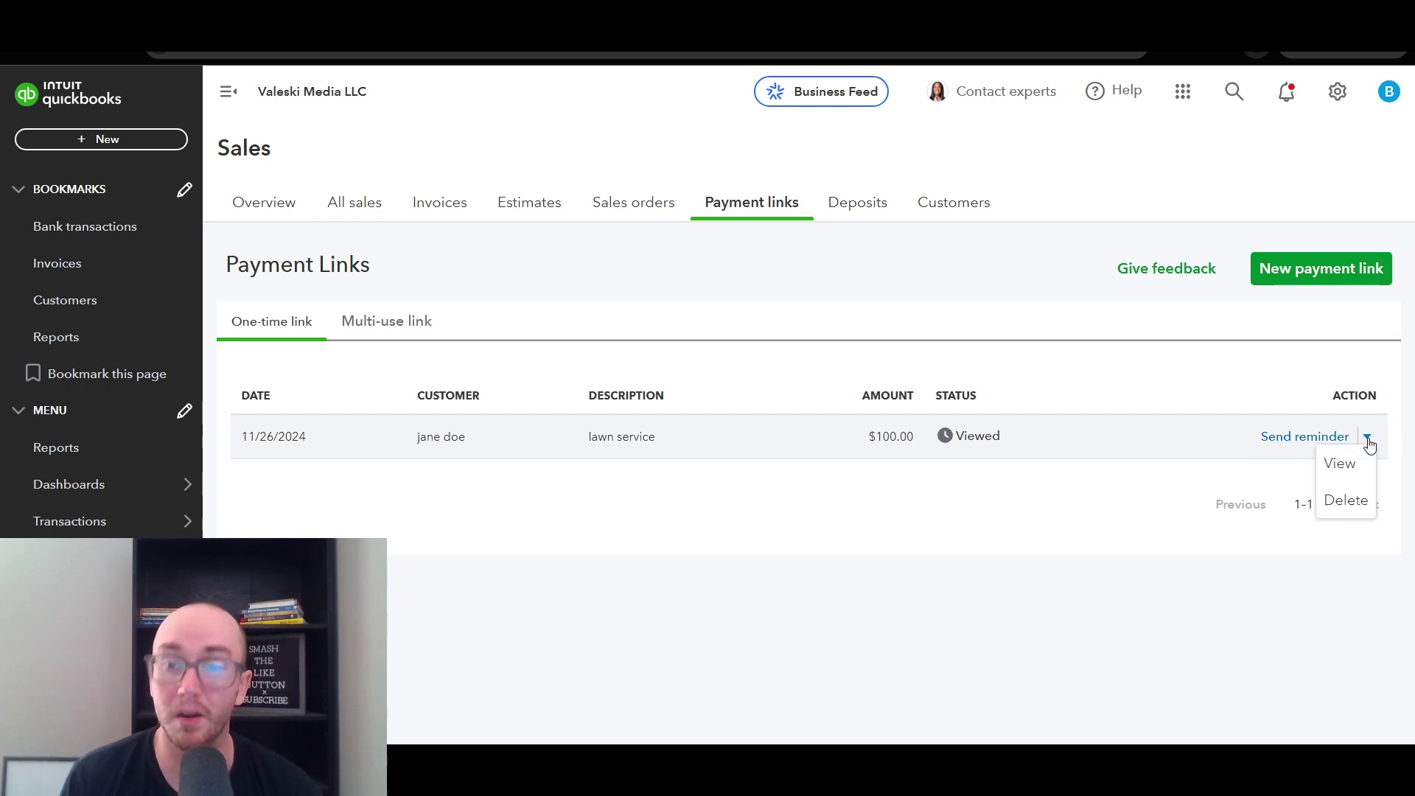
click(1285, 439)
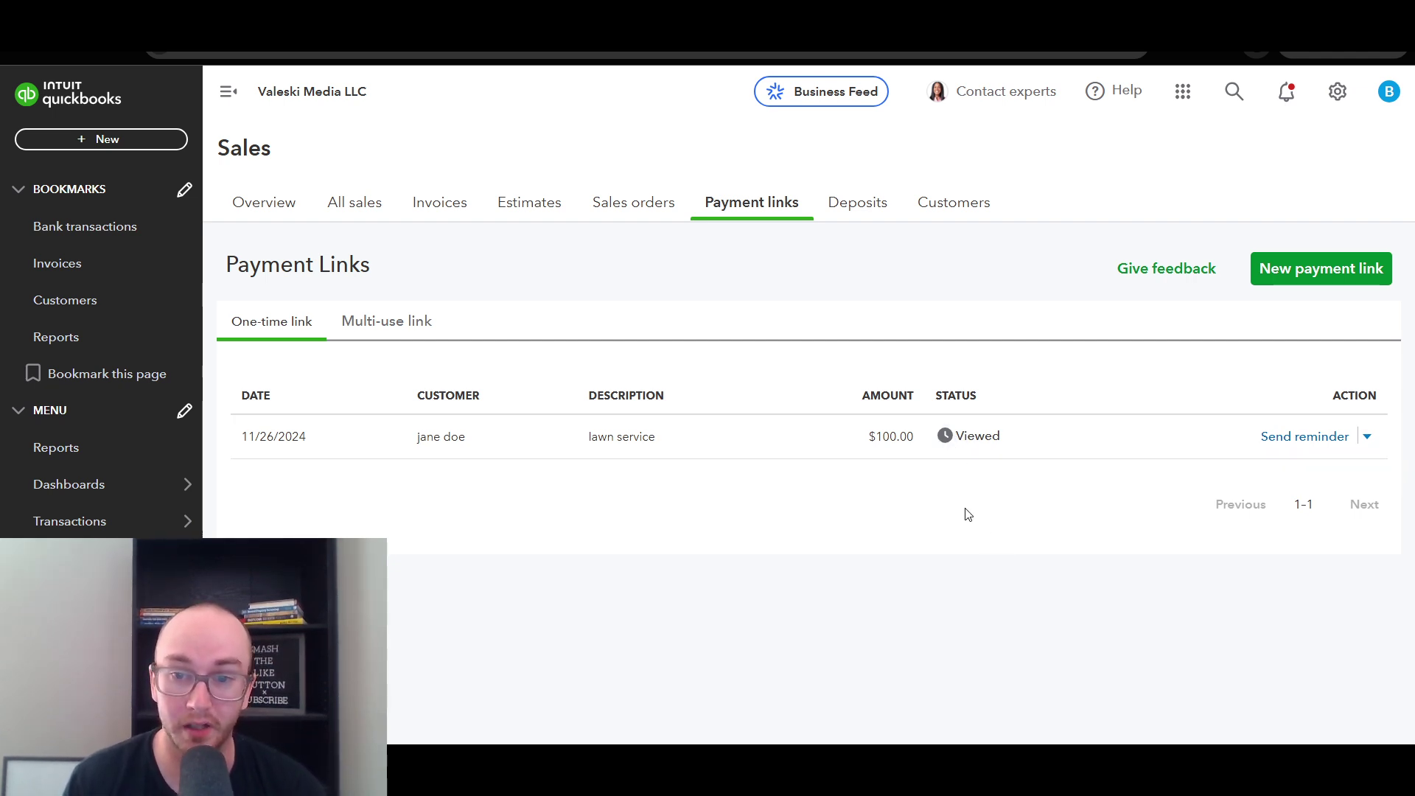
- Enable card payments on the lawn service link and resend it to the customer
click(828, 451)
scroll(1286, 480, down, 1)
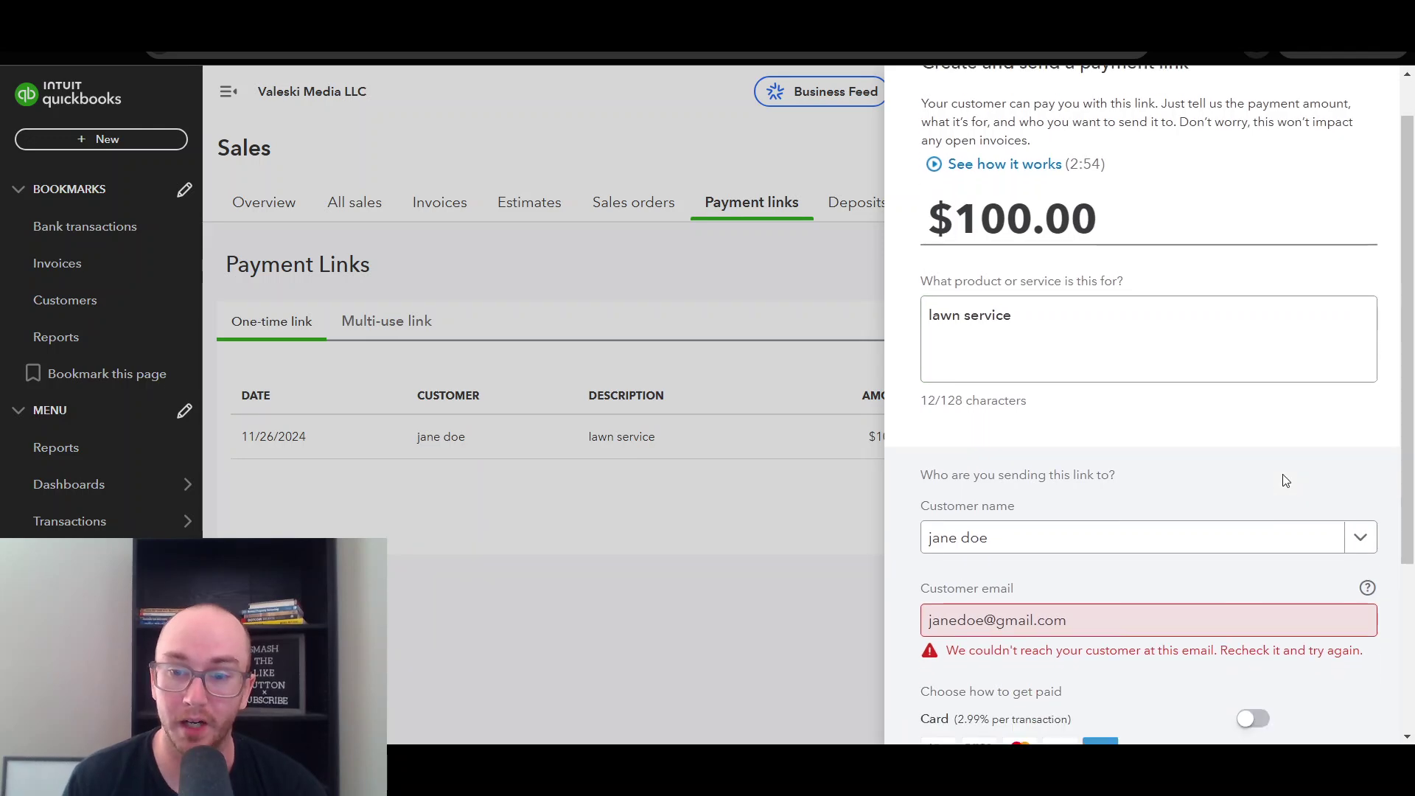
scroll(1286, 481, down, 3)
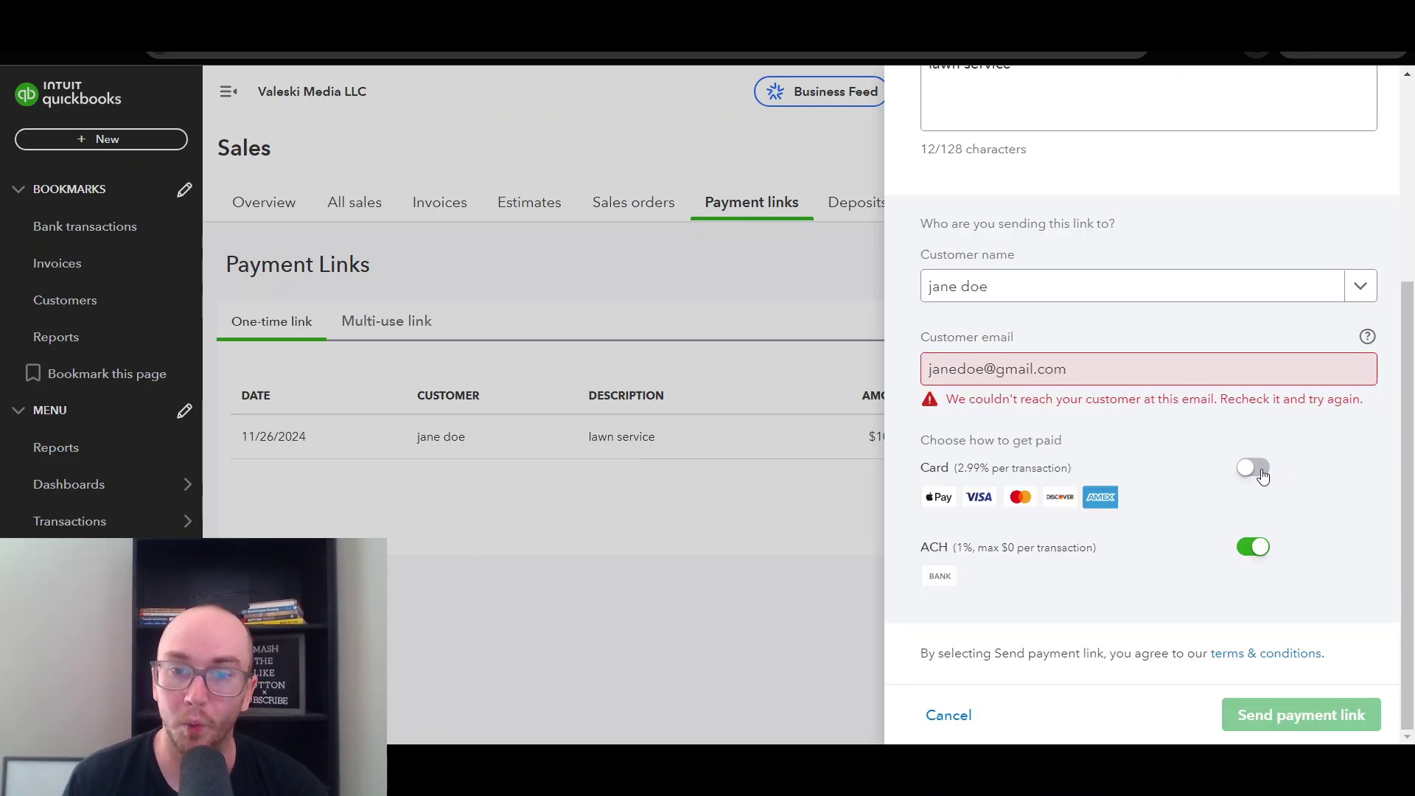
click(1257, 476)
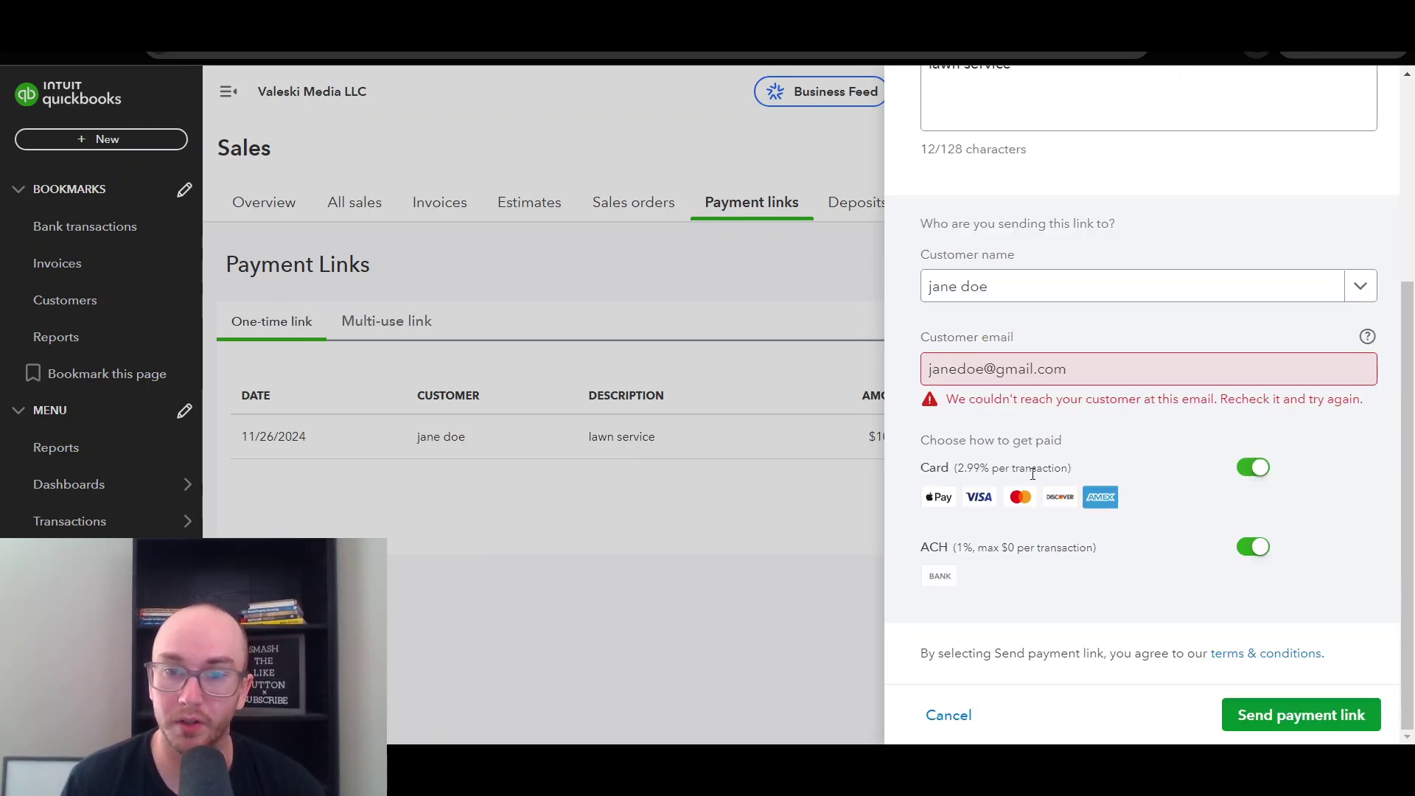
click(1300, 718)
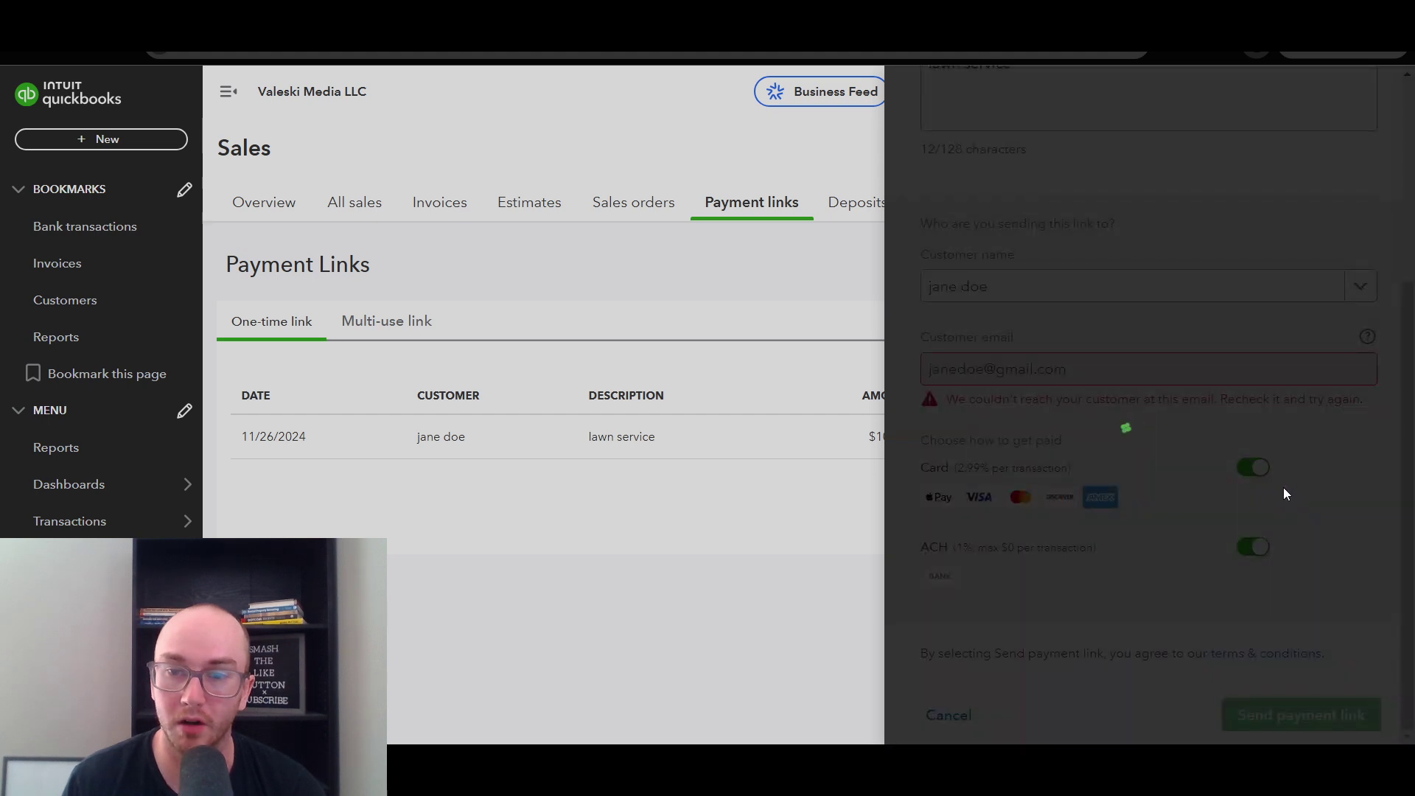
- Copy the updated link and reload its pay page showing debit, credit and bank options
click(1327, 357)
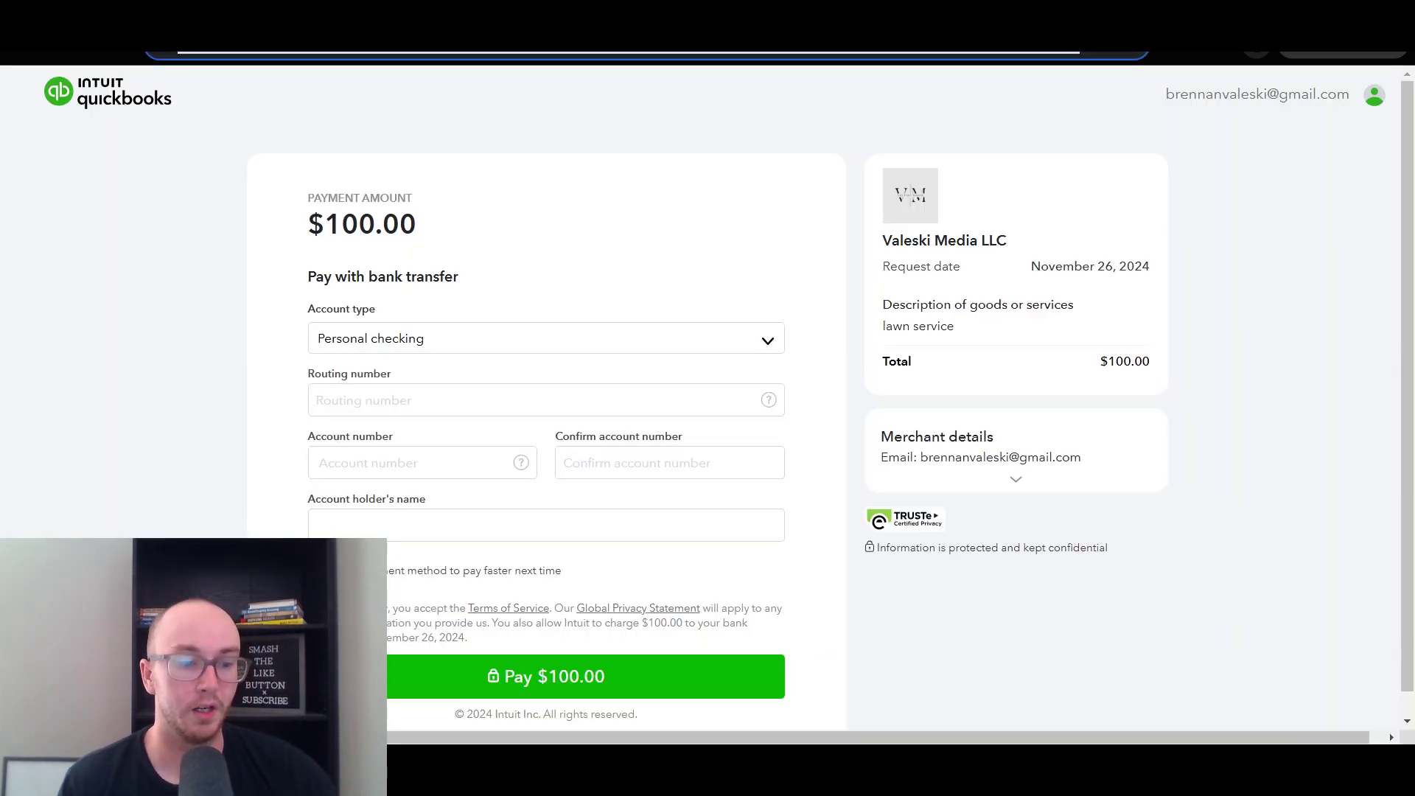
key(ctrl+l)
key(Escape)
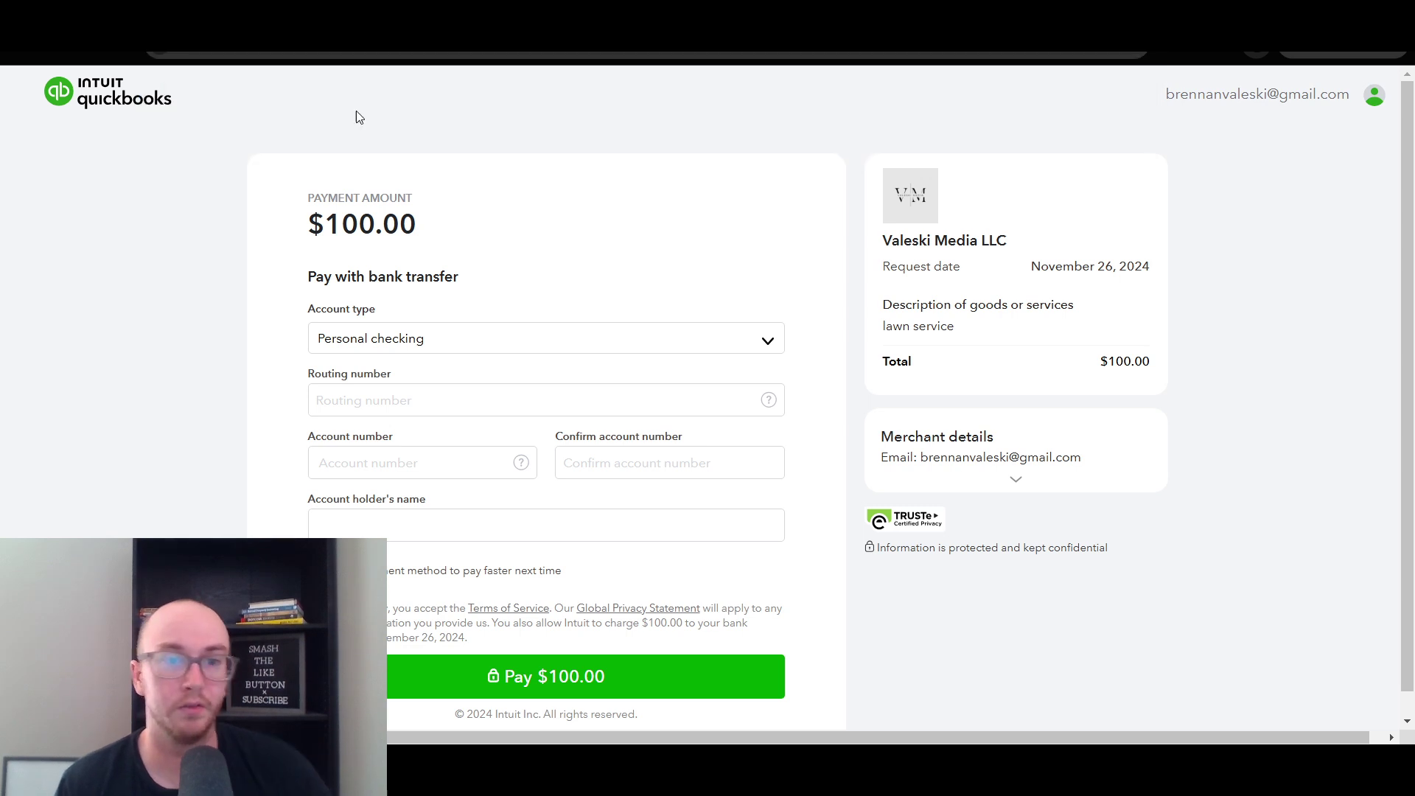
key(F5)
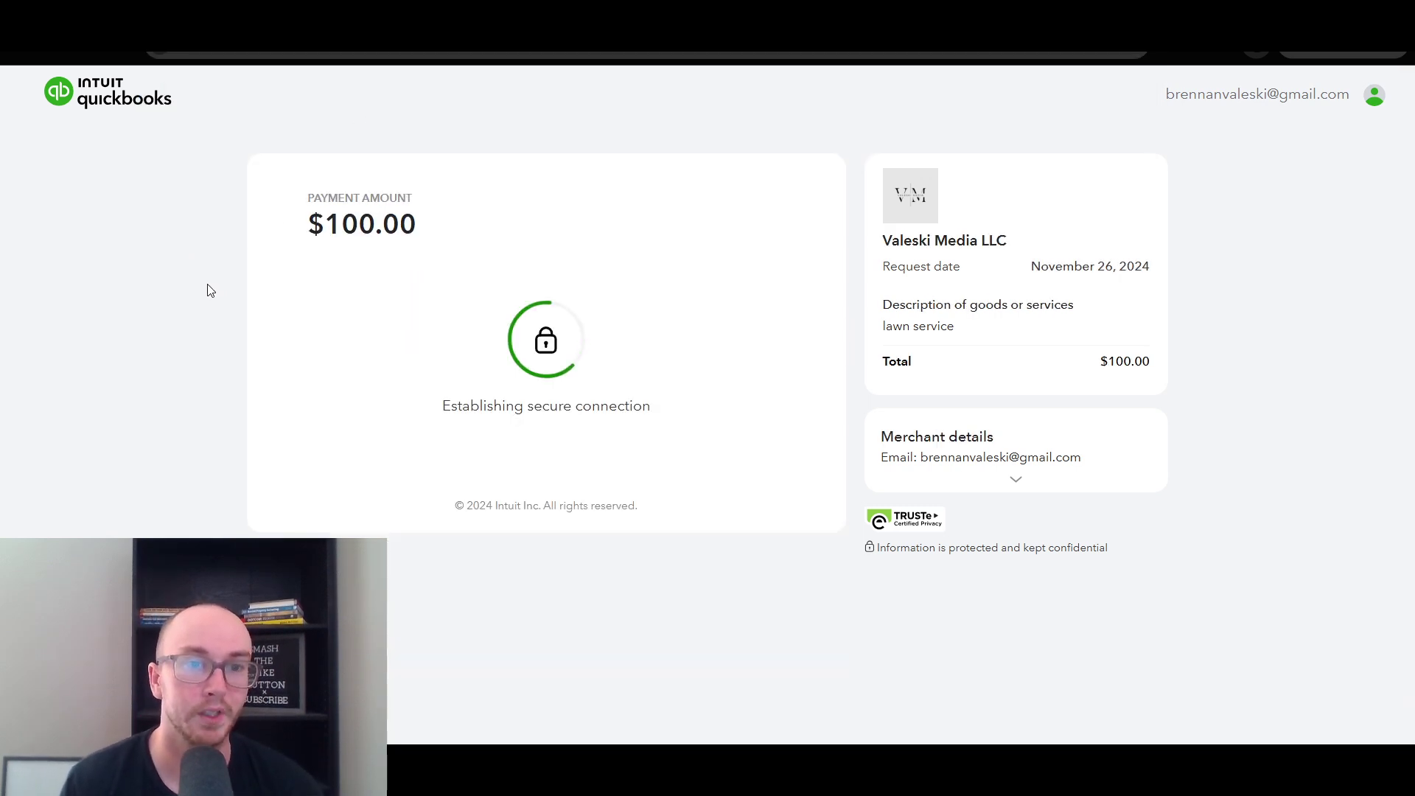
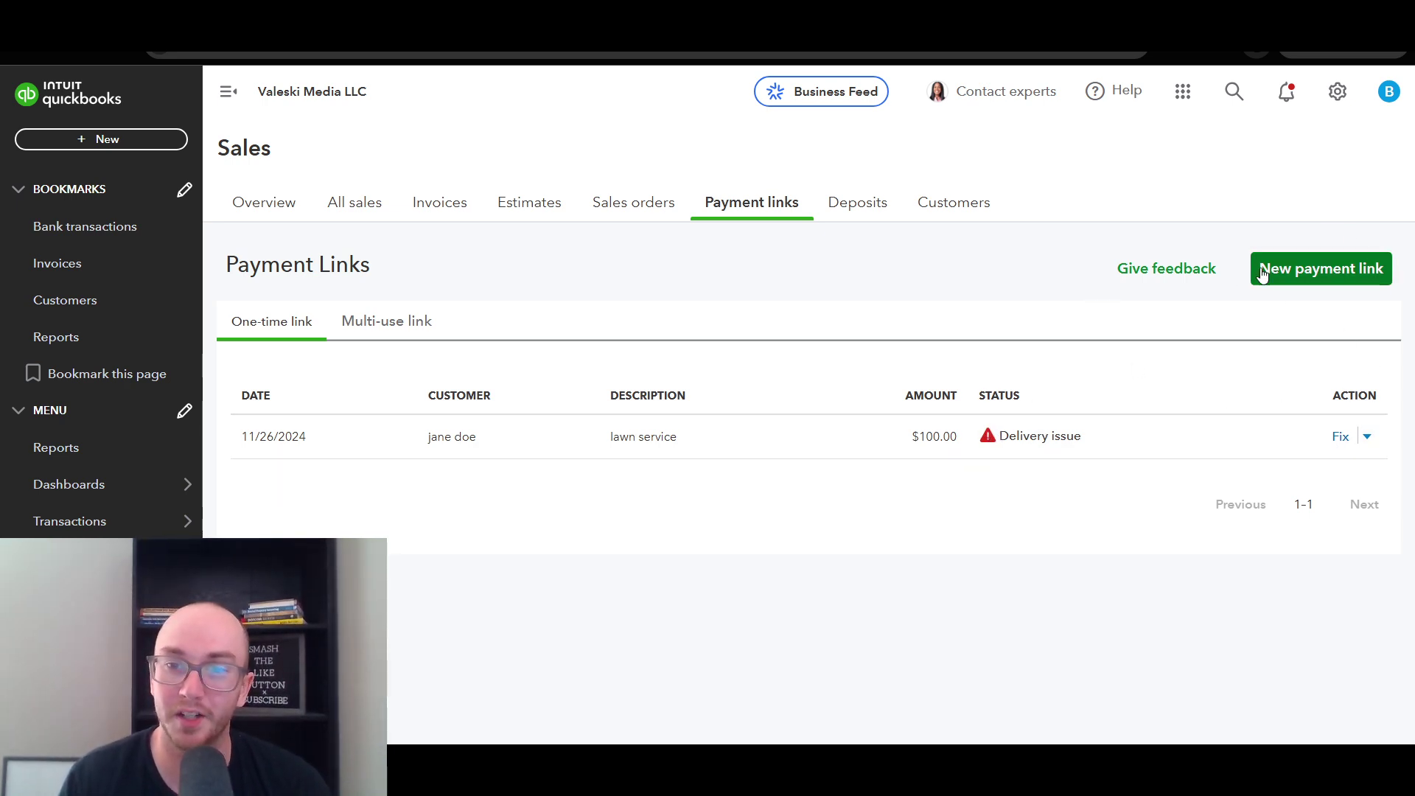
- Start a new payment link of the multi-use type
click(1317, 272)
click(1035, 481)
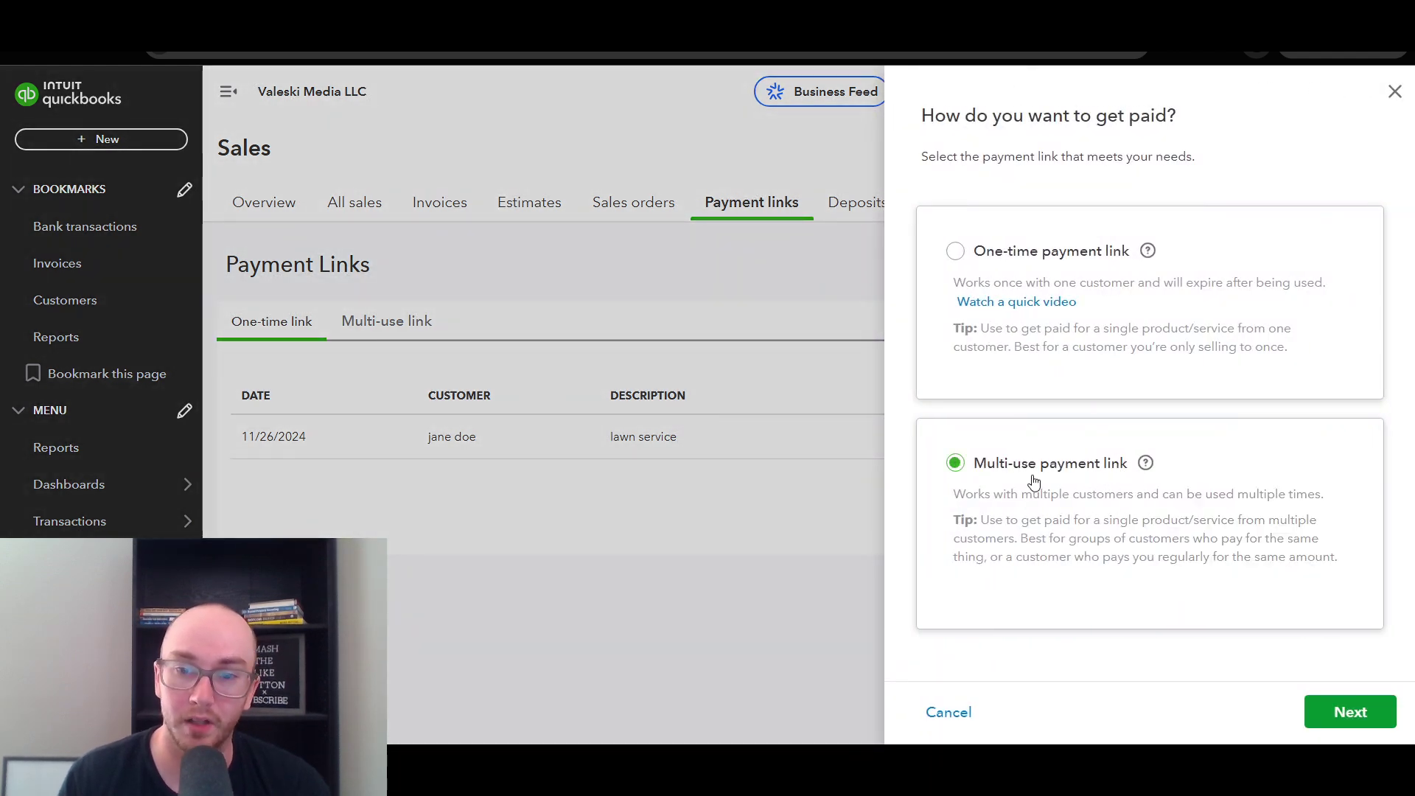
click(1349, 713)
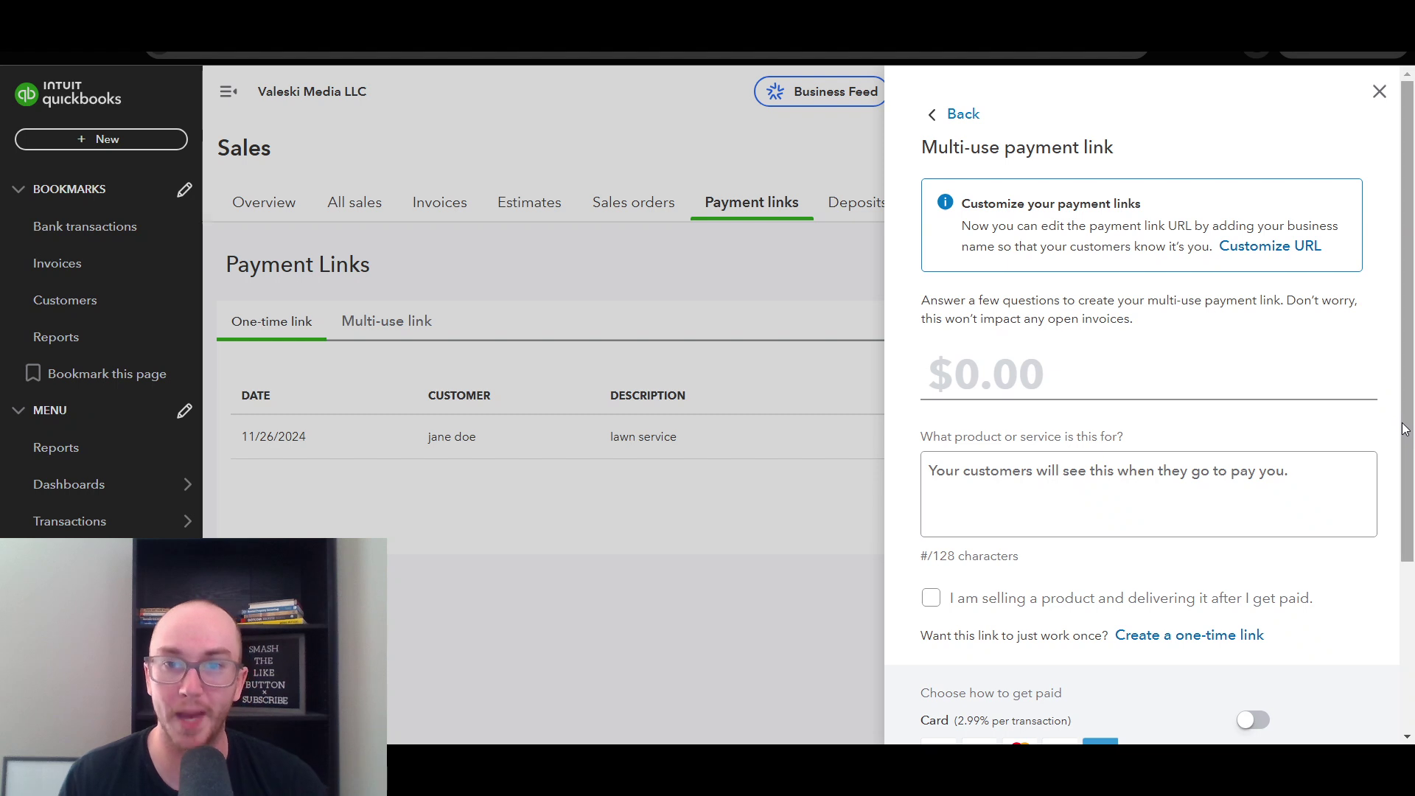
scroll(1403, 424, down, 1)
scroll(1403, 424, up, 1)
- Enter an amount of 100 and the description 'lawn service box'
click(1045, 362)
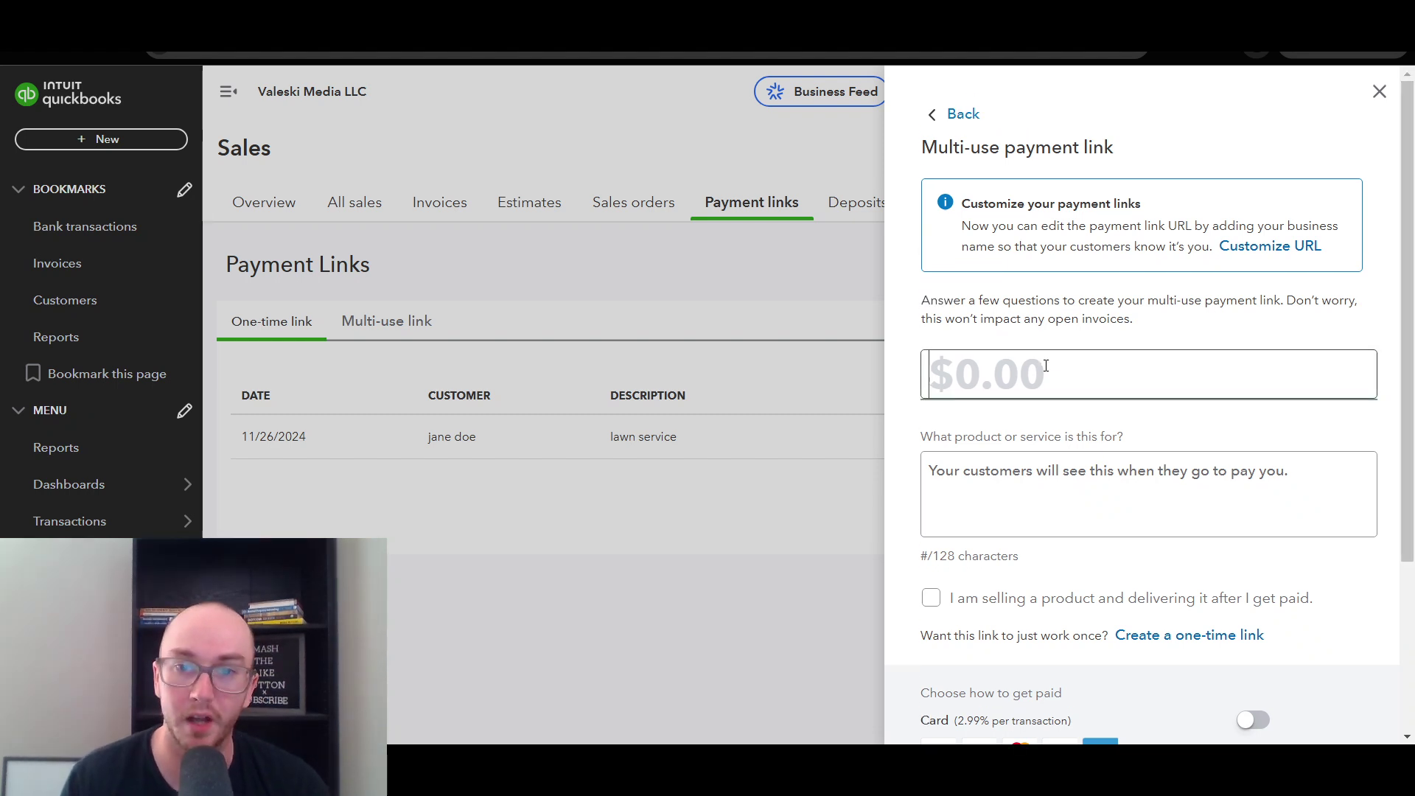
text(100)
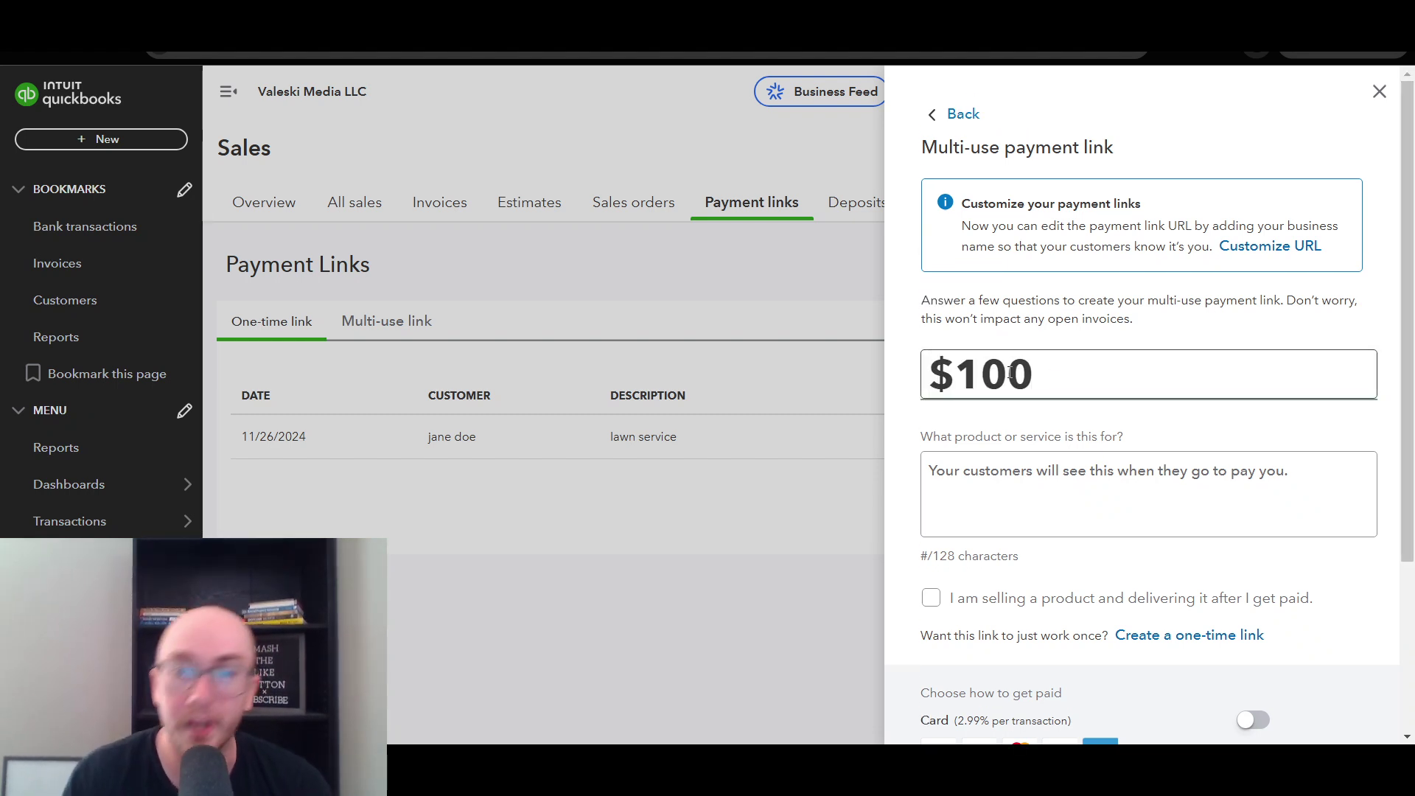
click(1031, 342)
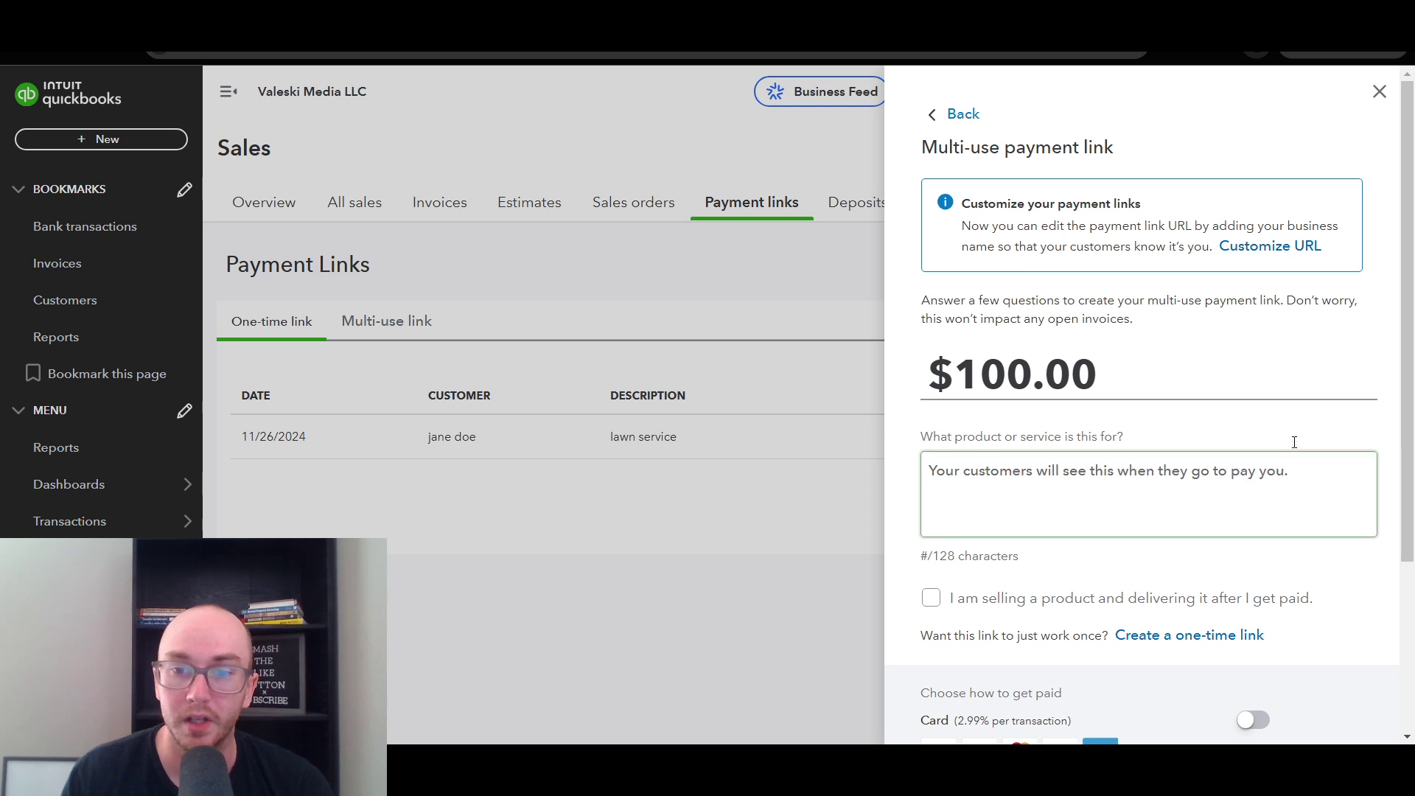
scroll(1141, 403, down, 2)
click(1147, 403)
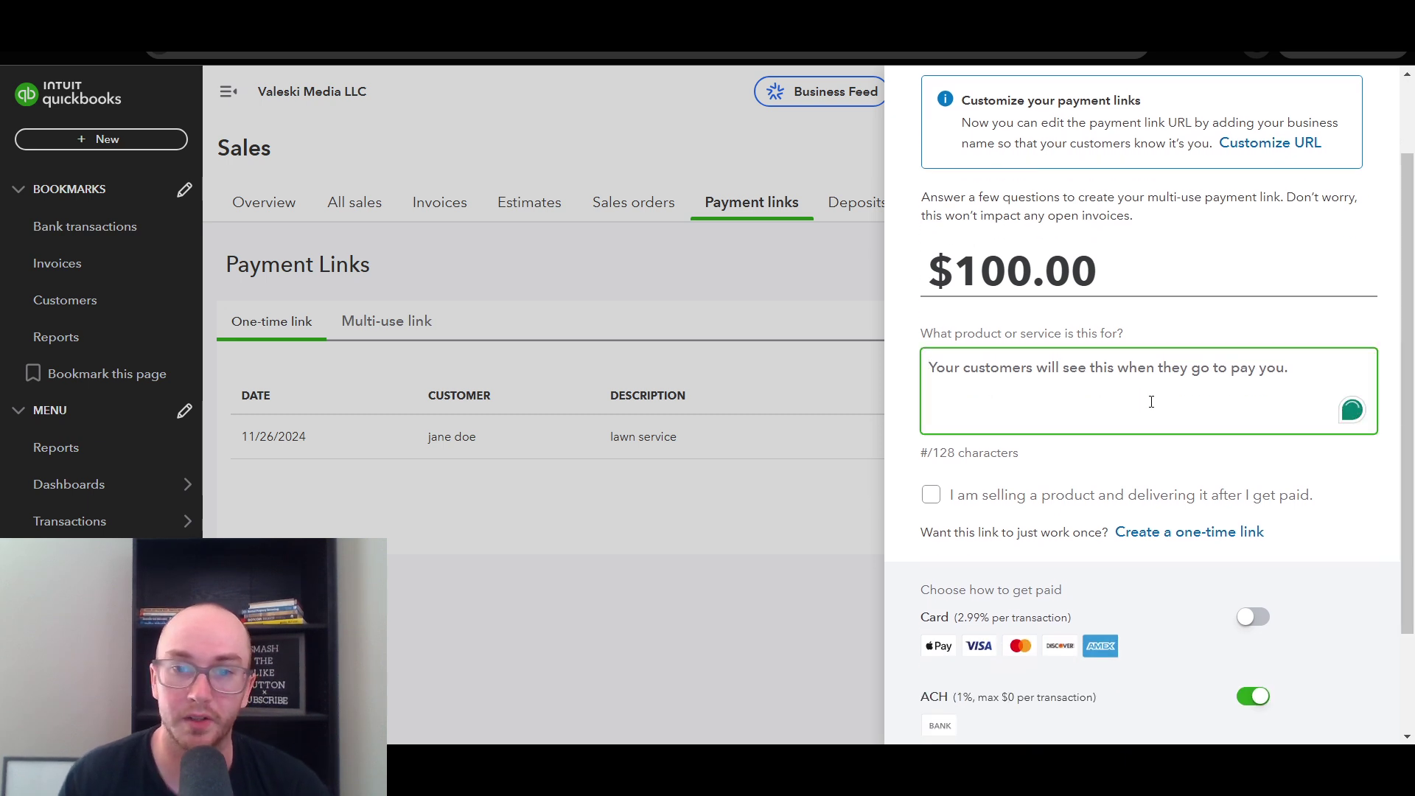
text(lawn )
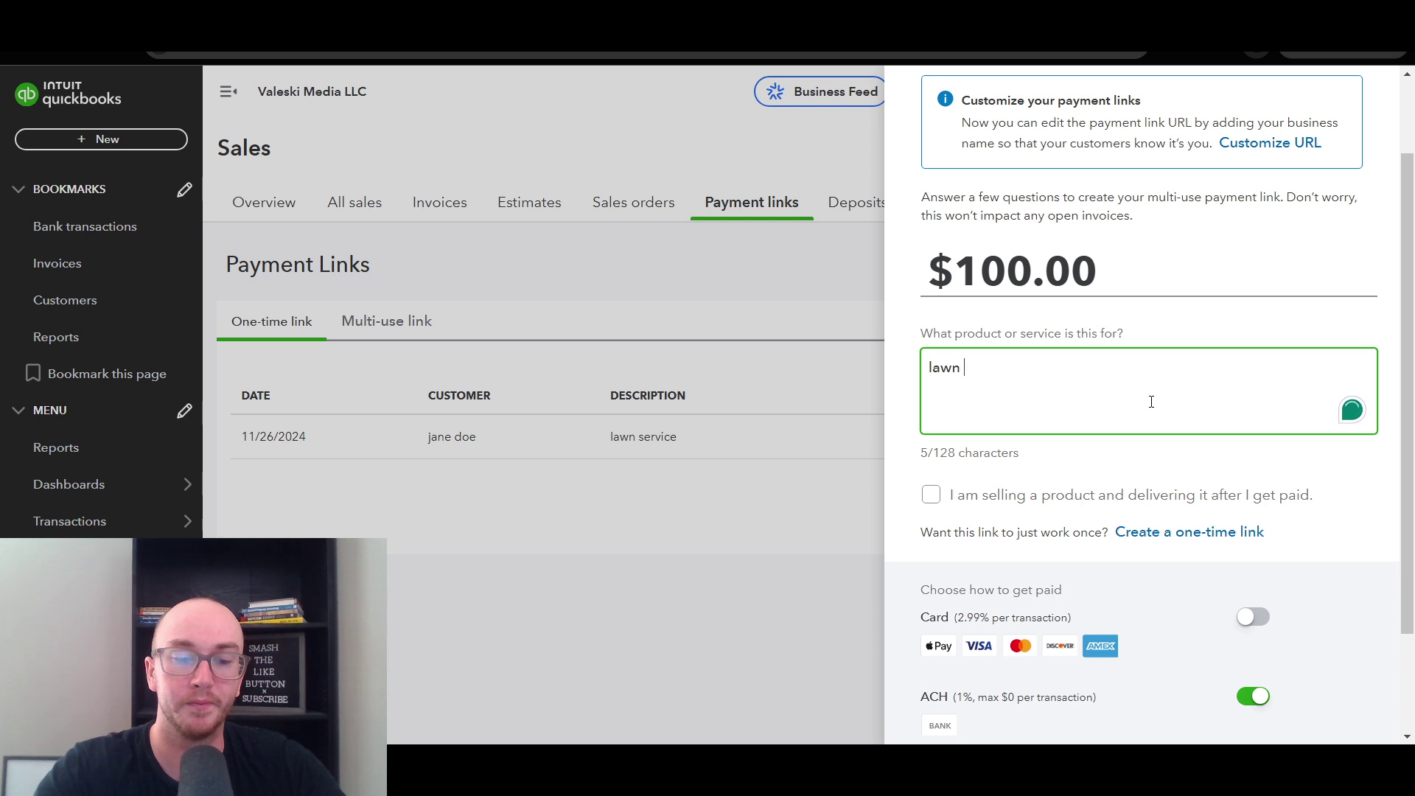
text(seri)
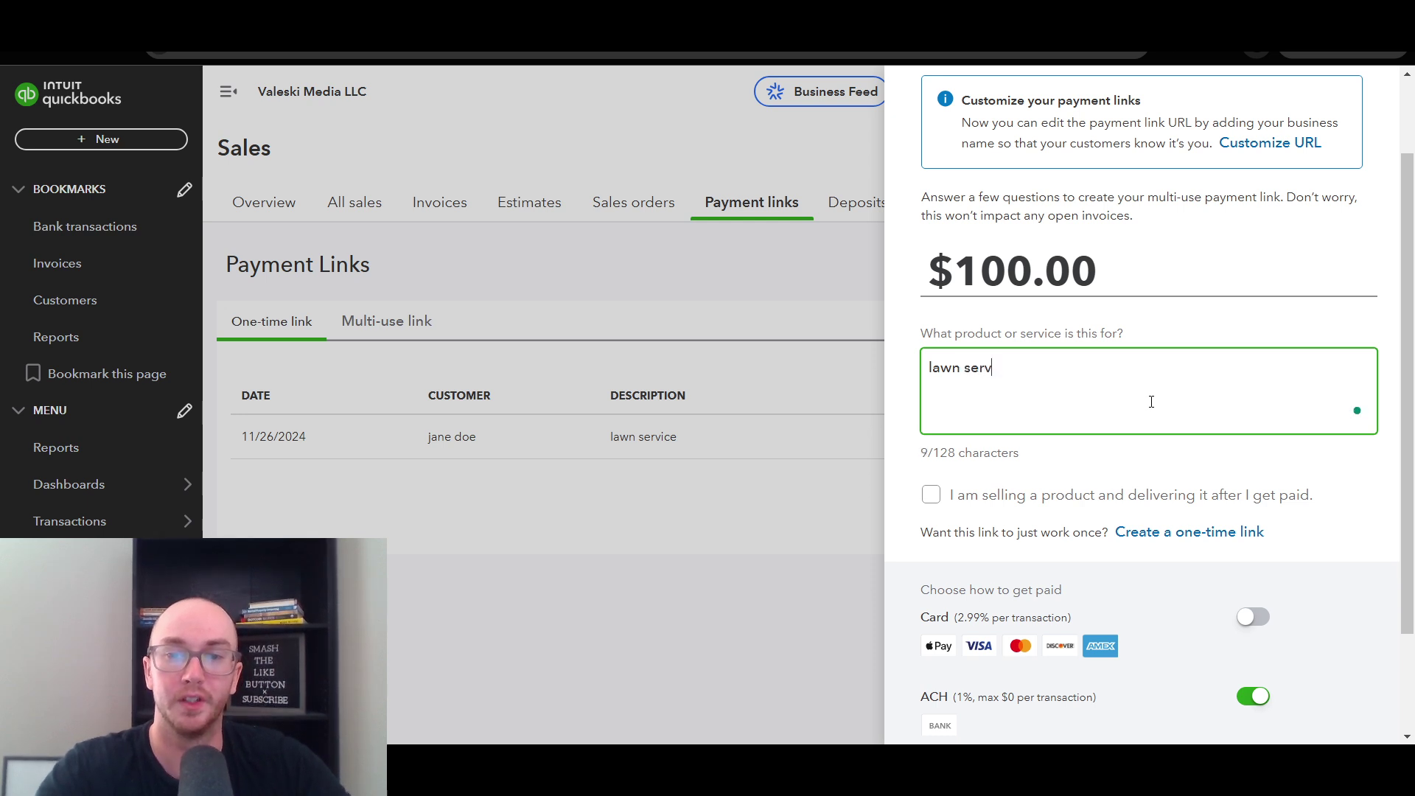
text(ice box)
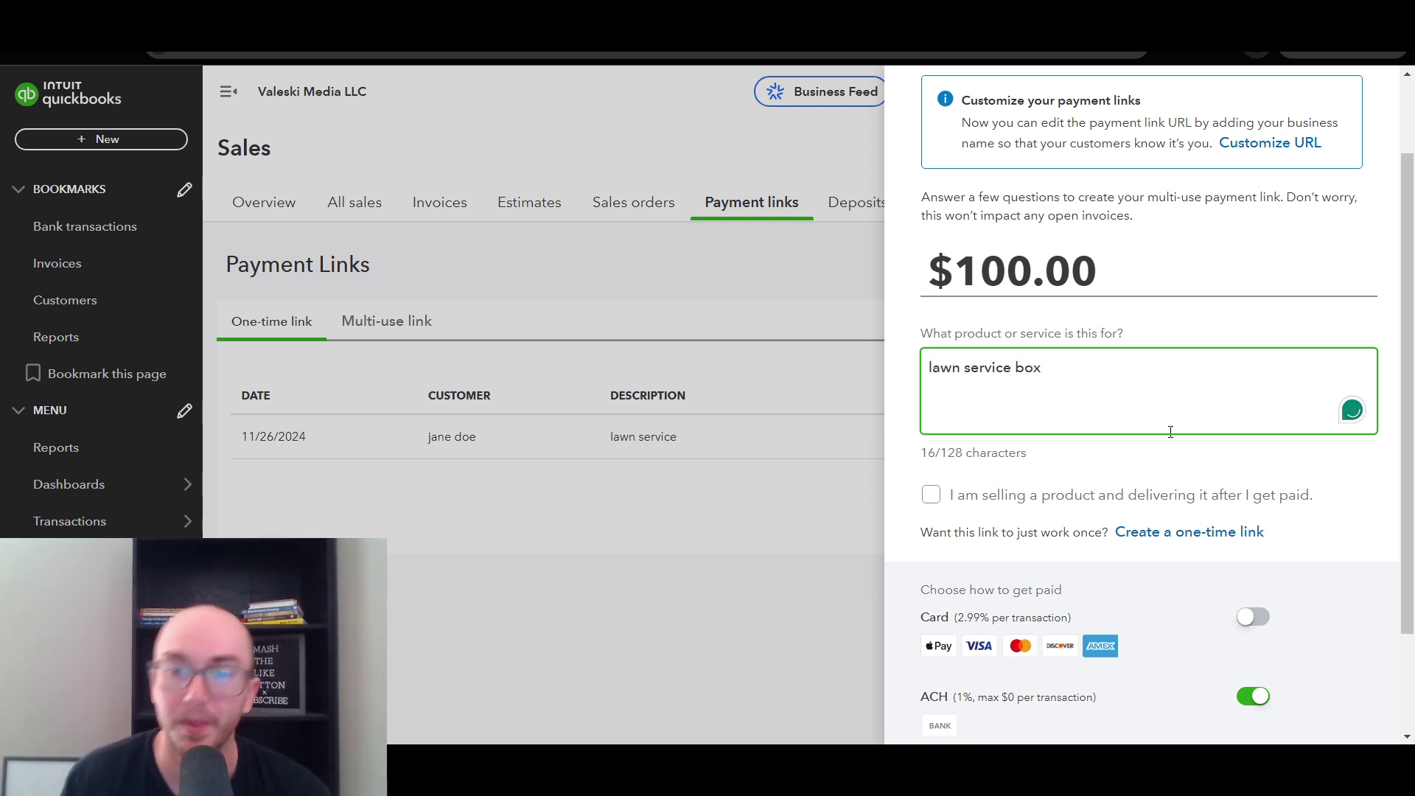
click(1173, 447)
drag(1408, 488, 1408, 412)
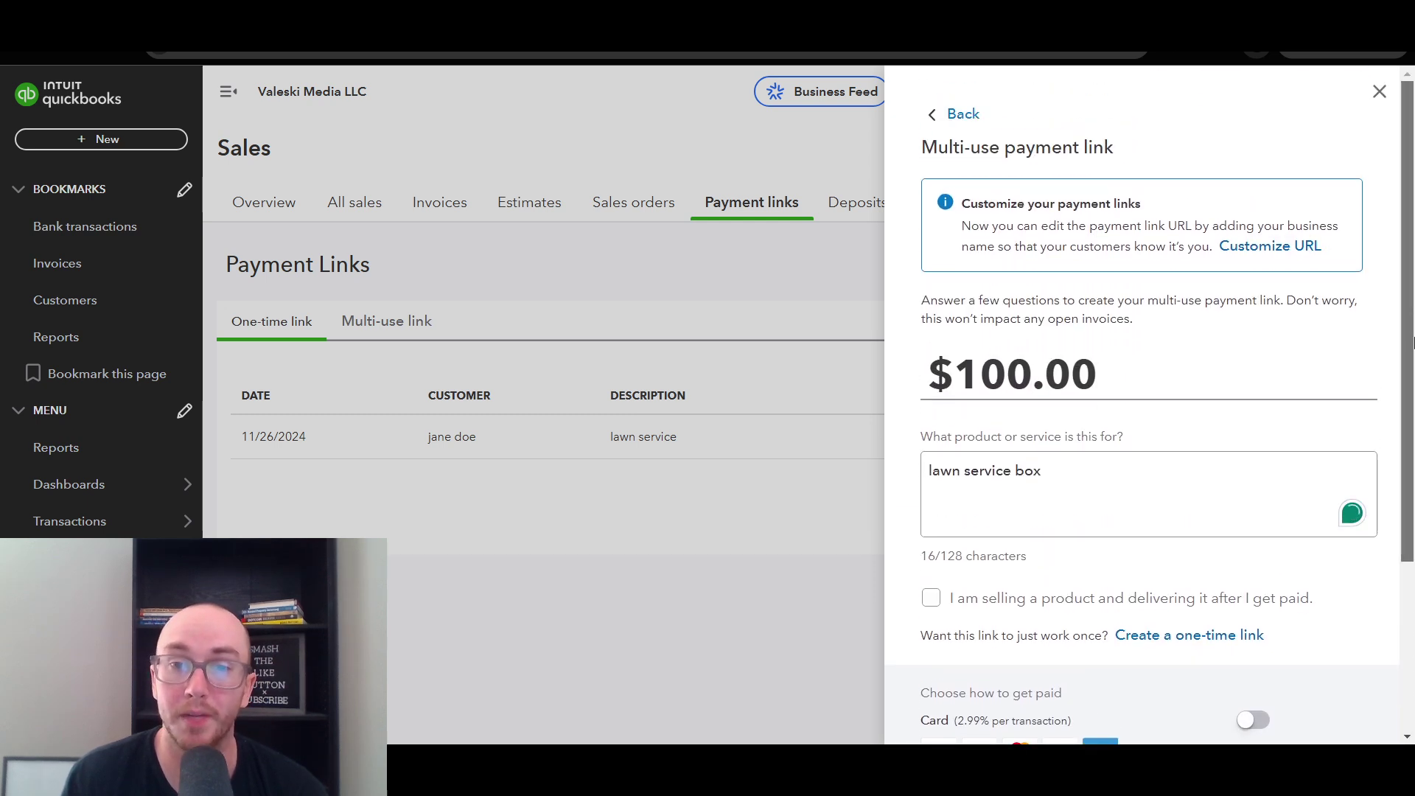
scroll(1377, 238, down, 3)
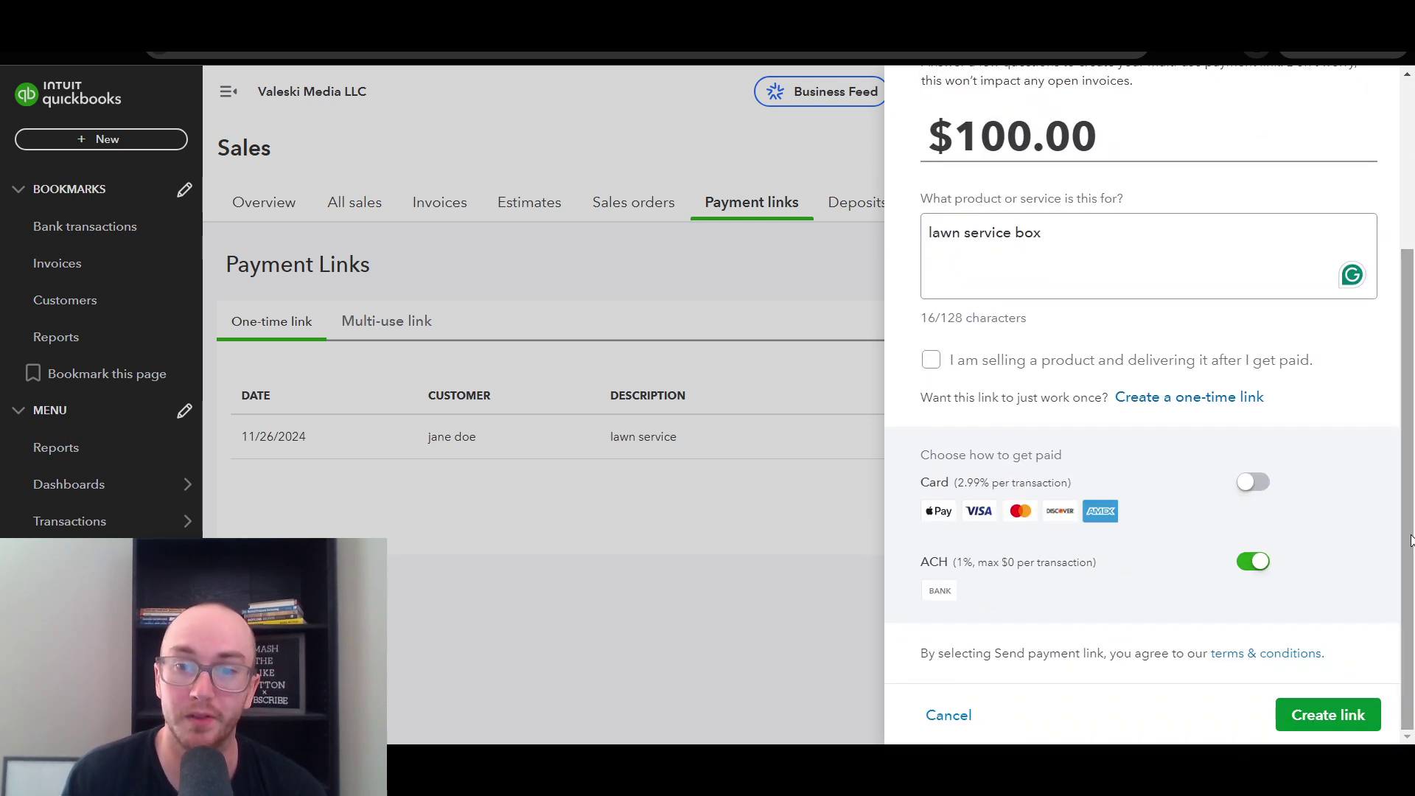
- Mark it as a product delivered 5-10 business days after payment
click(932, 361)
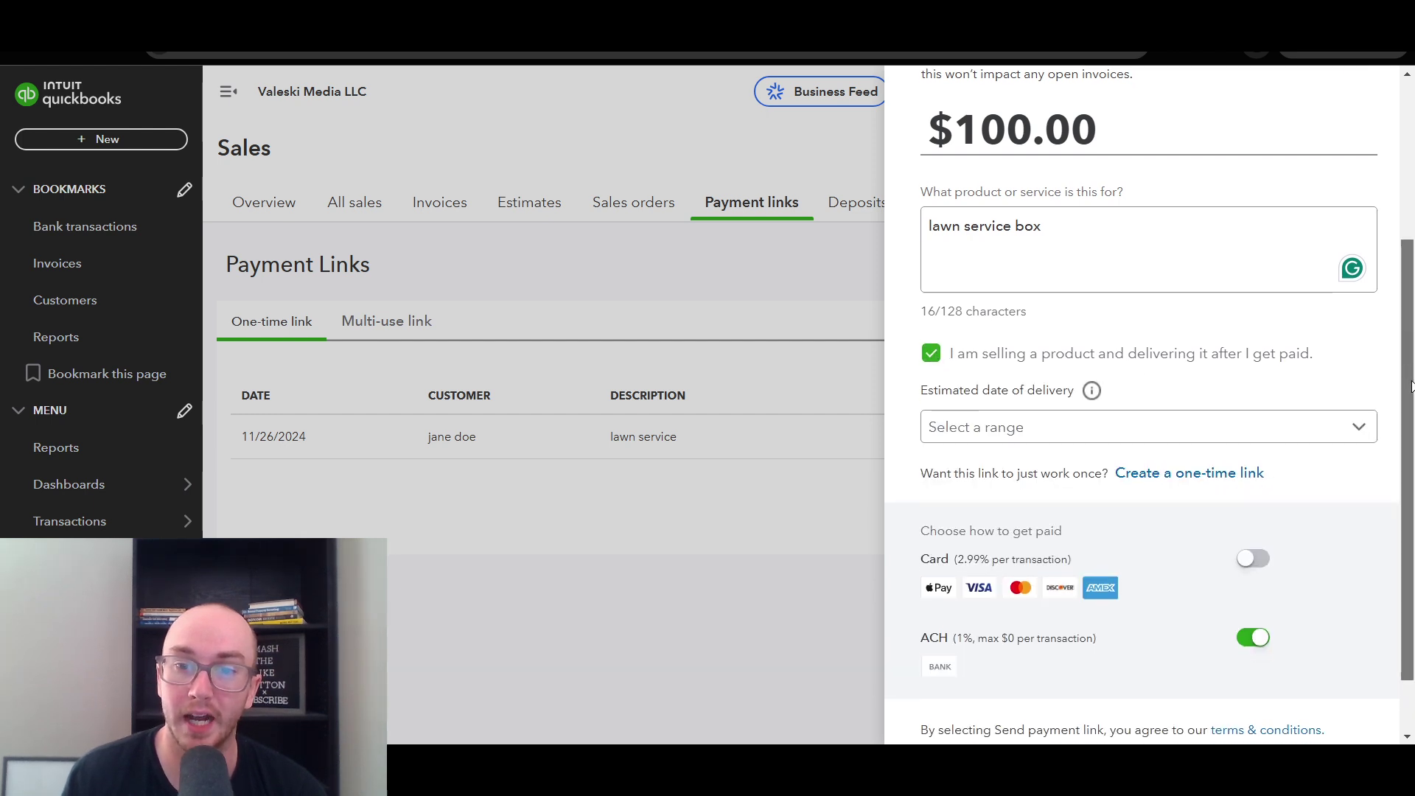
drag(1408, 377, 1397, 326)
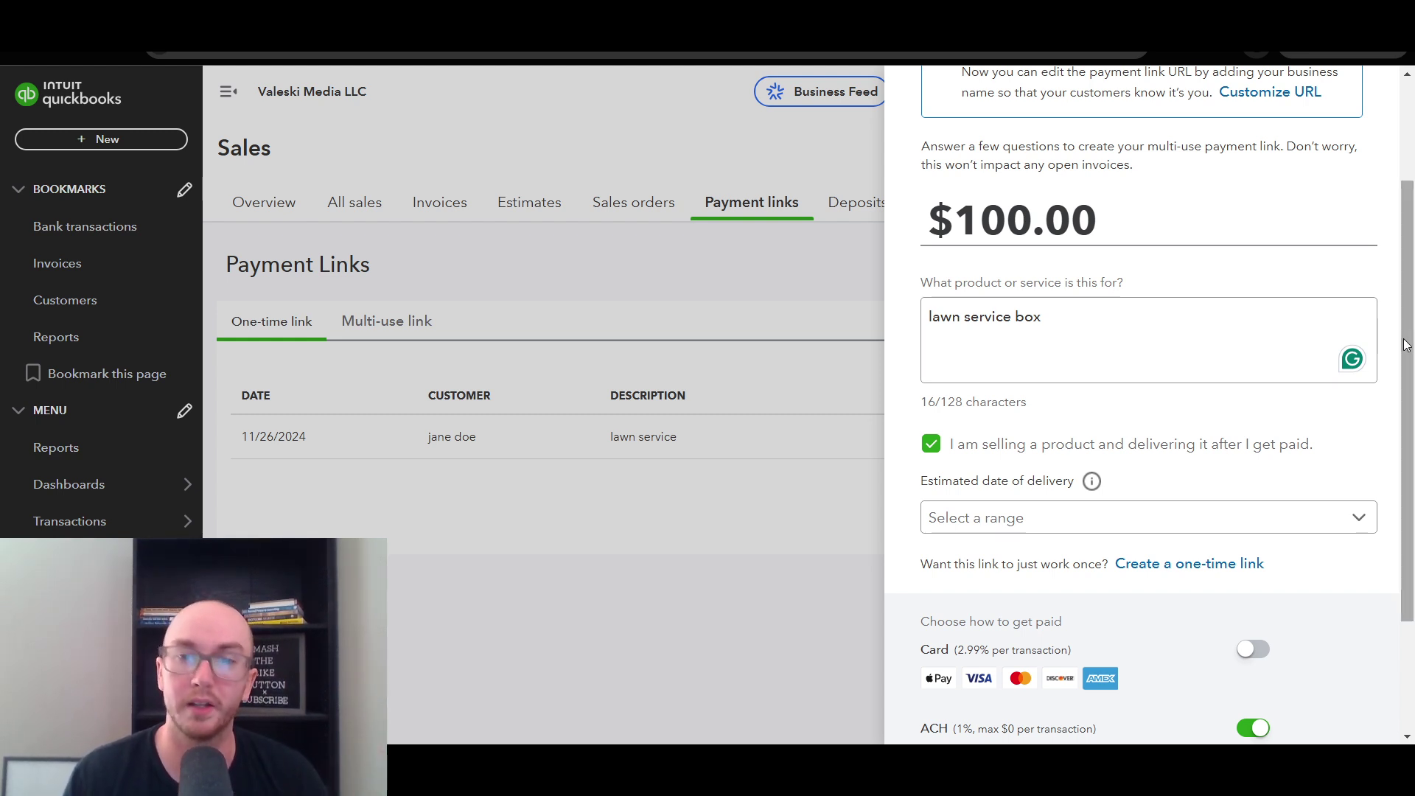
drag(1395, 335, 1402, 411)
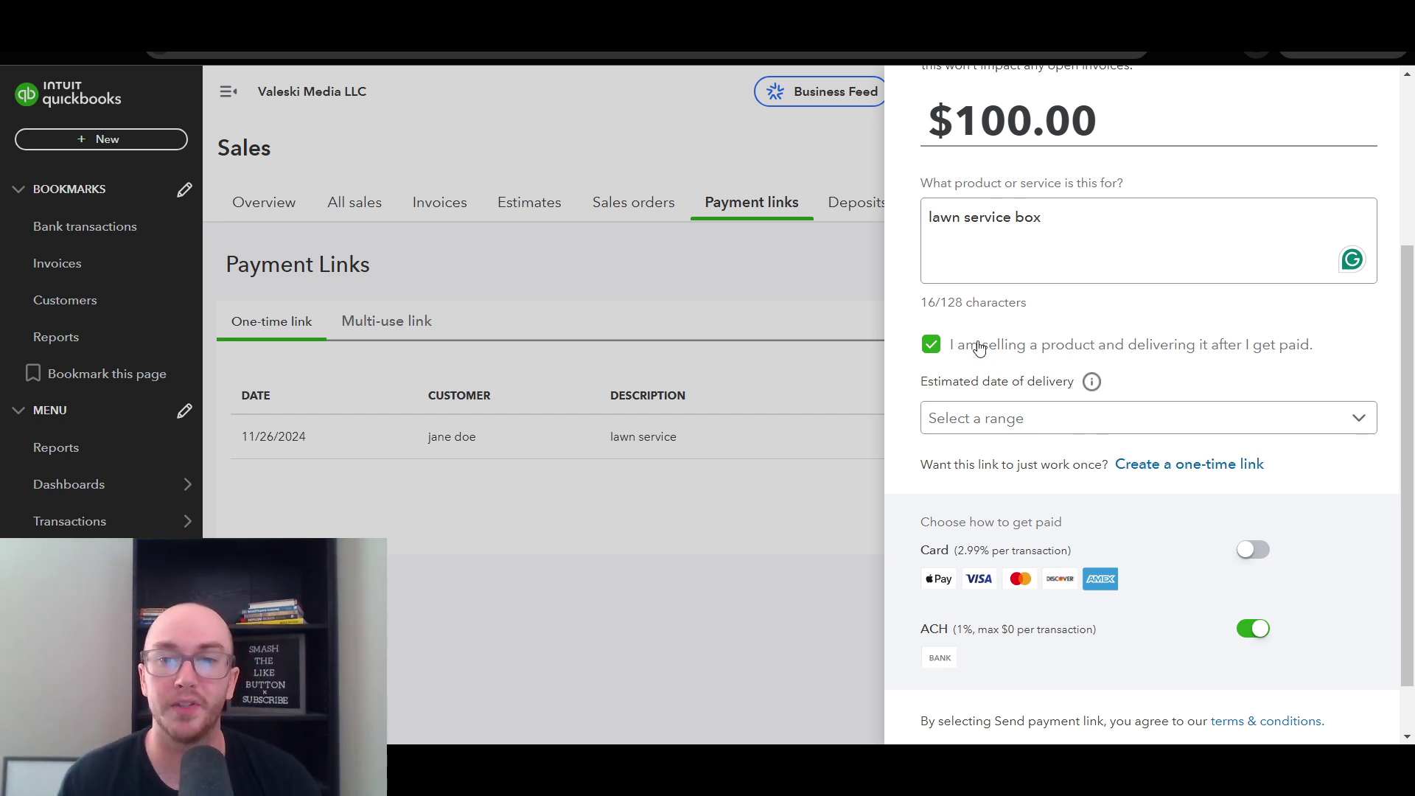
scroll(1163, 361, down, 2)
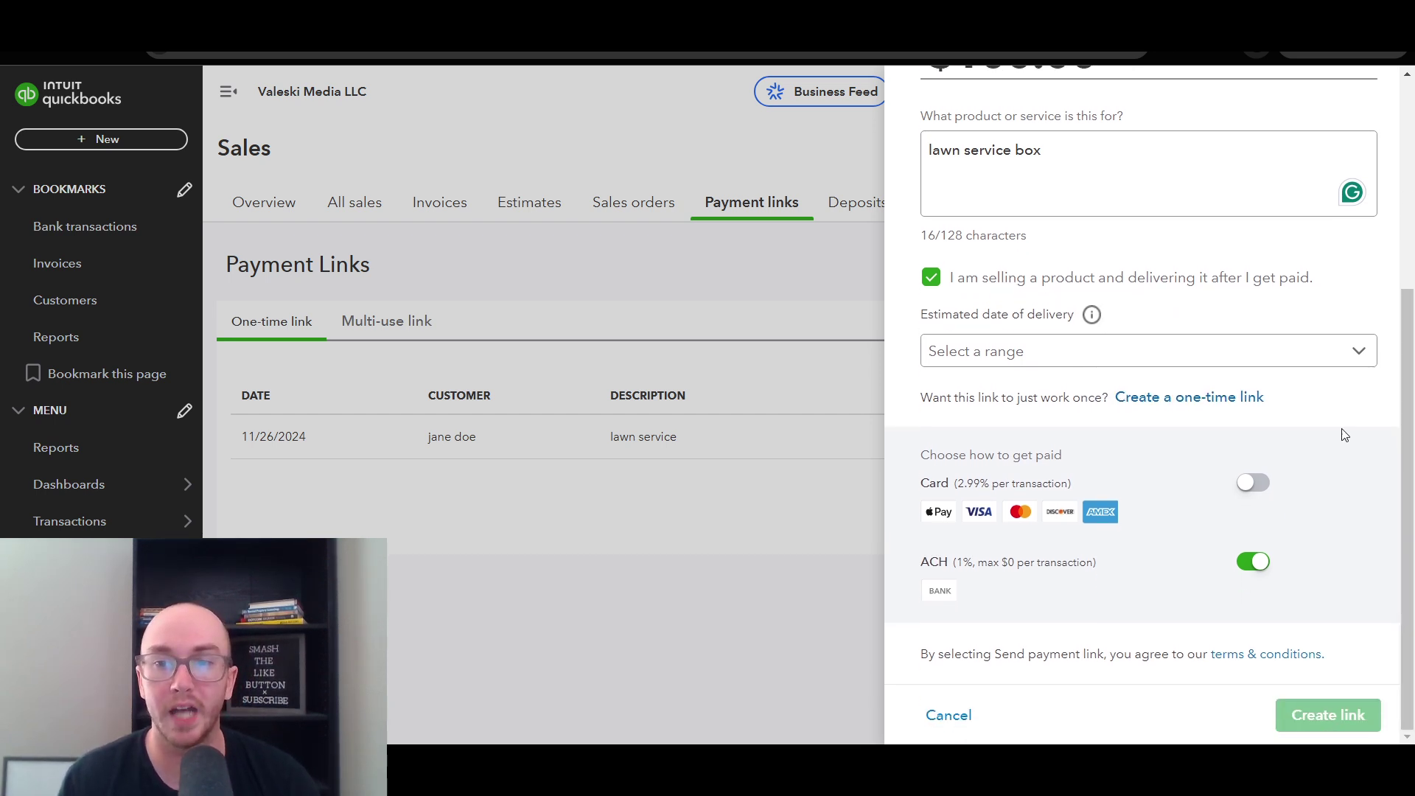
click(1056, 350)
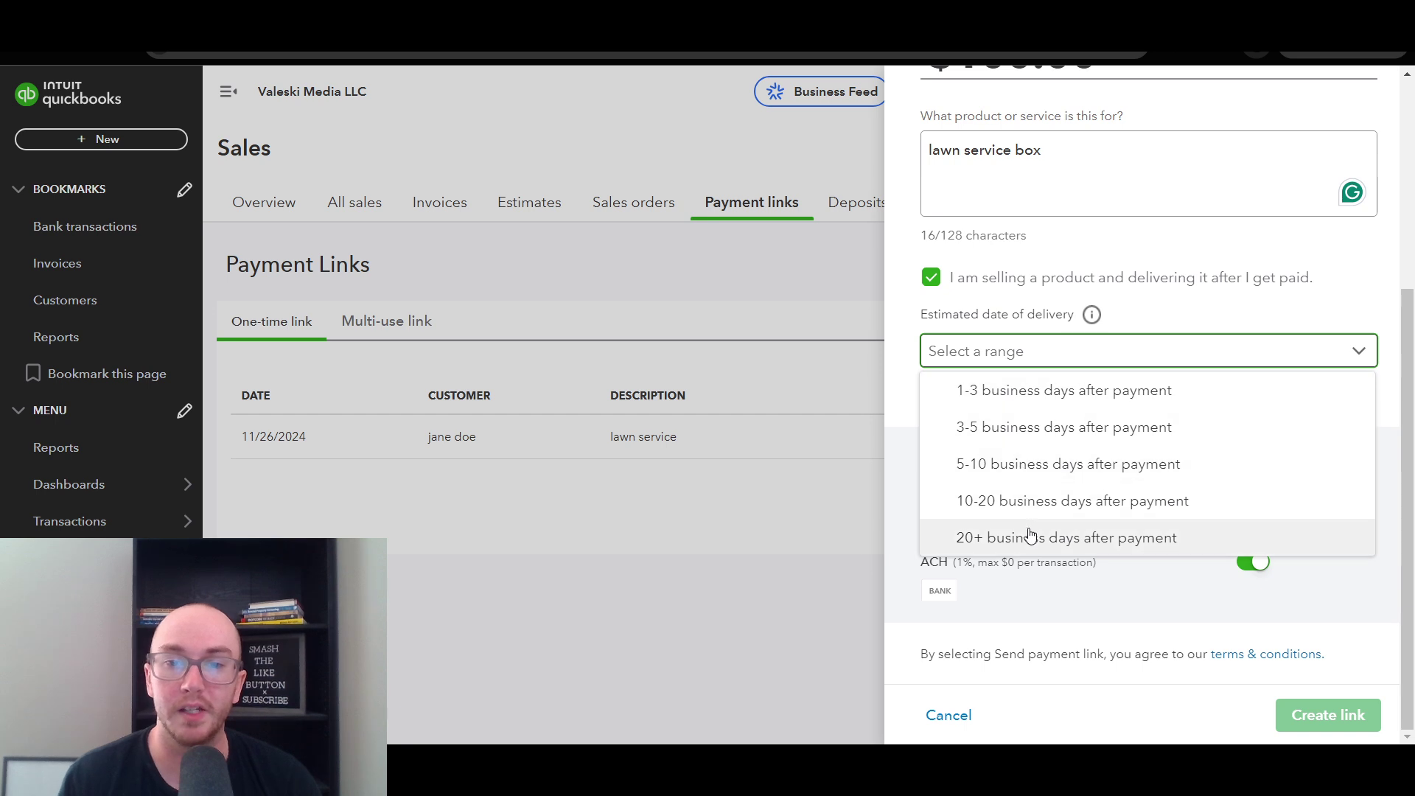
mouse_move(1093, 317)
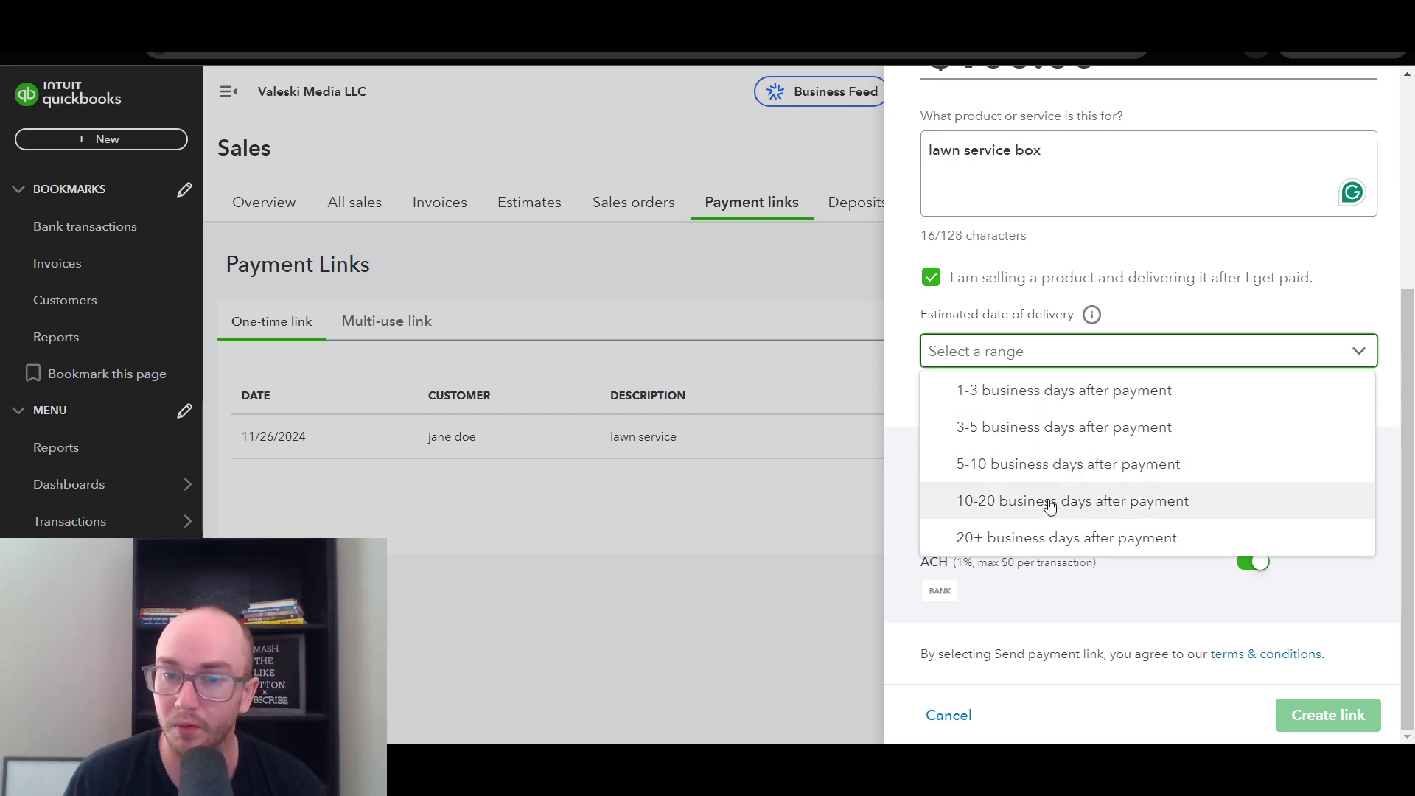
click(1123, 463)
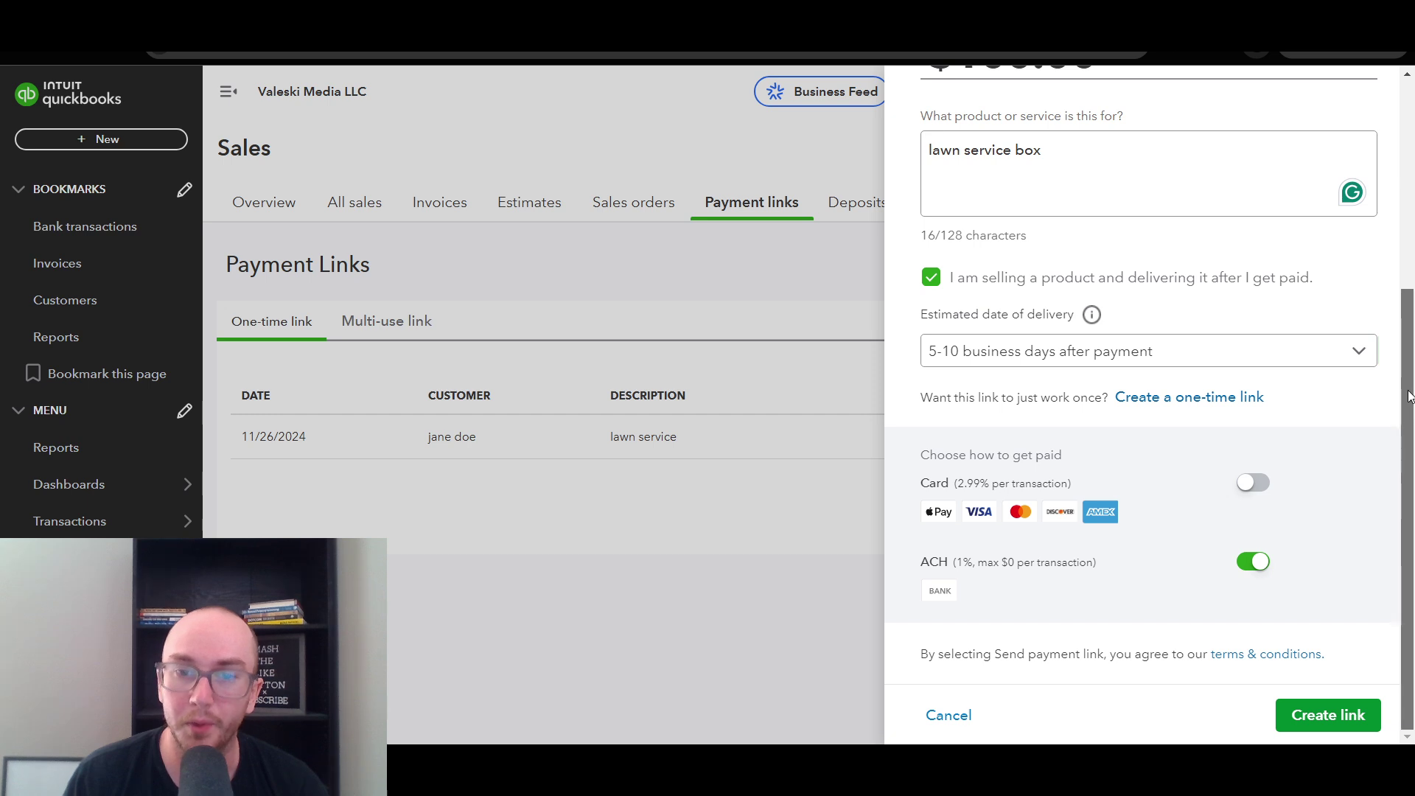
drag(1409, 395, 1382, 498)
- Leave card payments off and create the multi-use payment link
click(1250, 482)
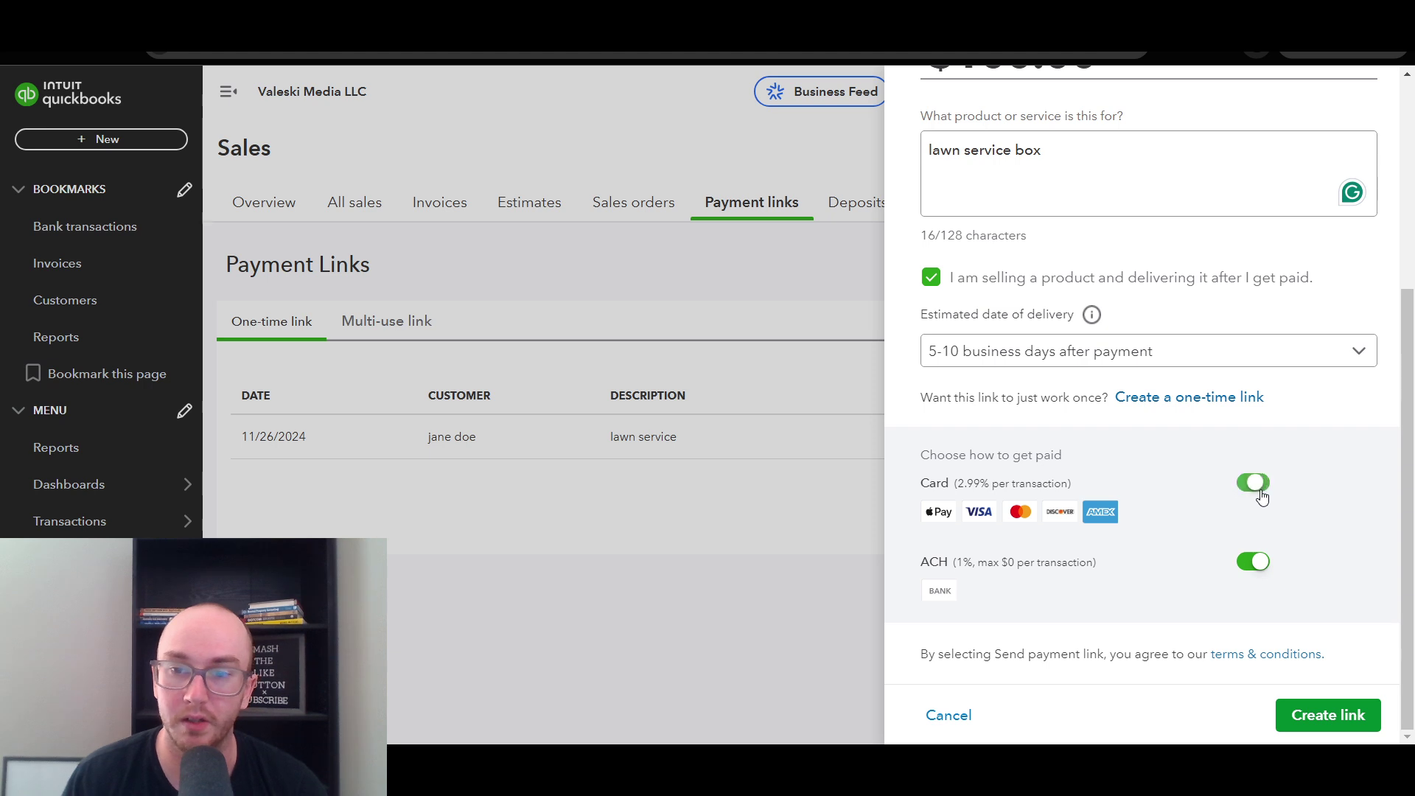
click(1251, 483)
drag(1408, 522, 1407, 345)
scroll(1408, 345, down, 5)
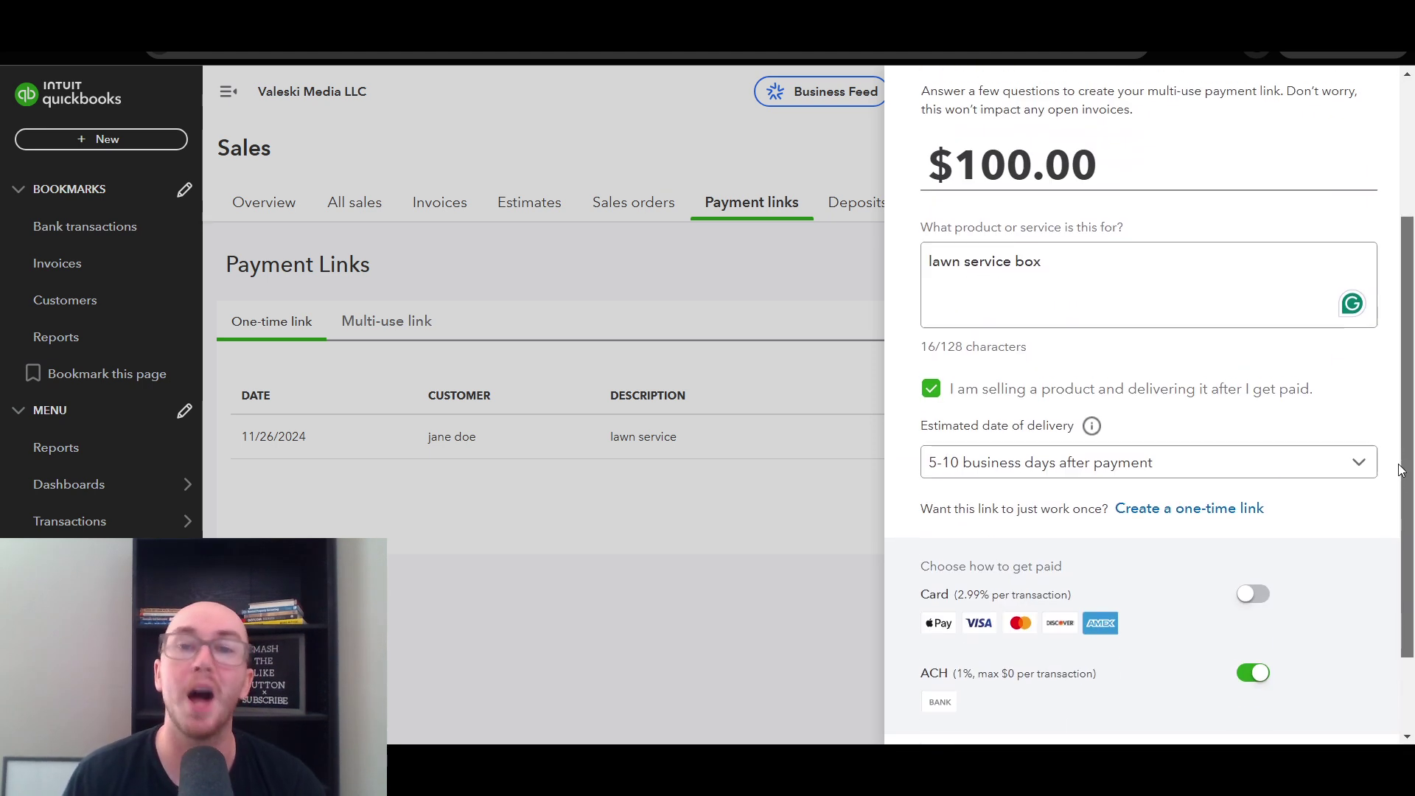
click(1299, 713)
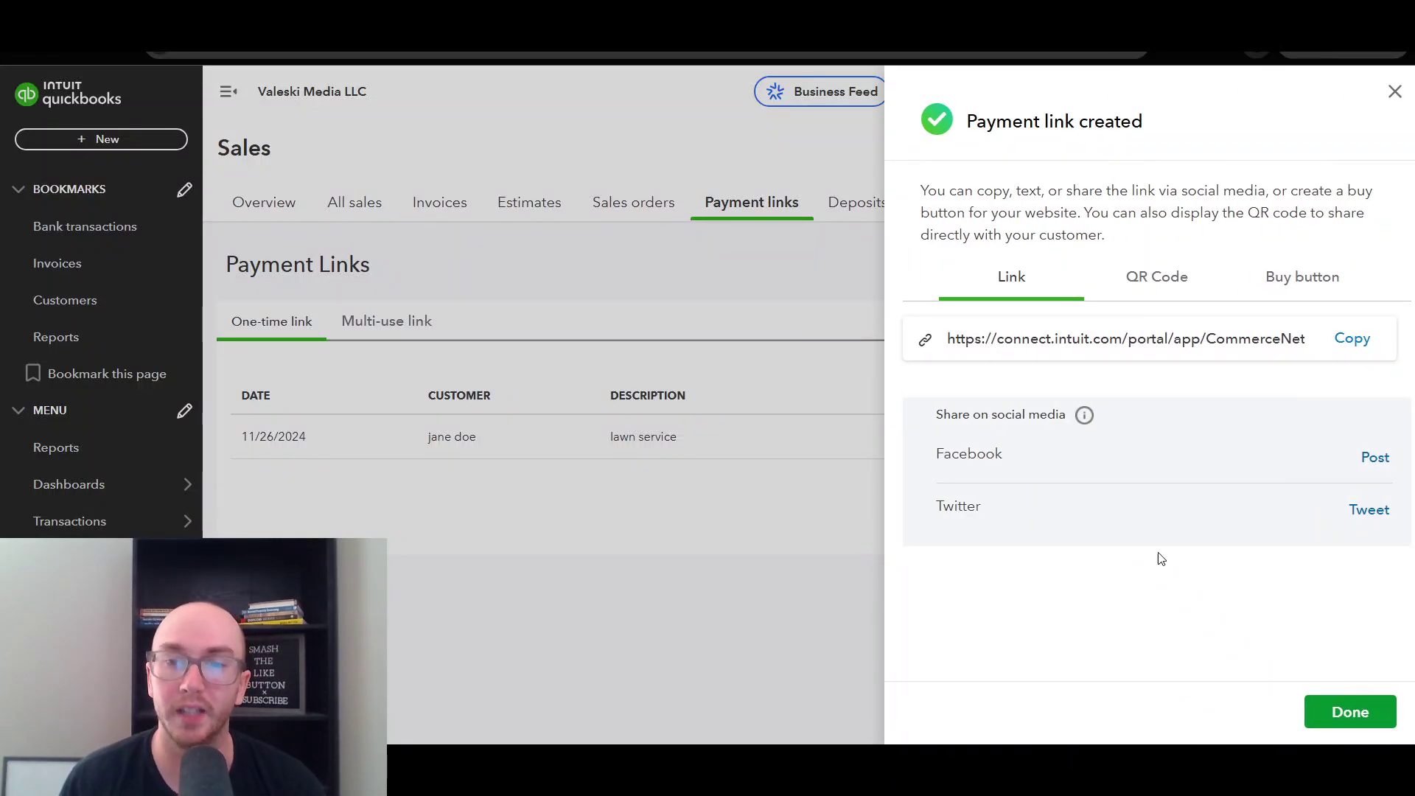
- View the QR code and buy button options, copying the buy button embed code
click(1174, 287)
click(1264, 277)
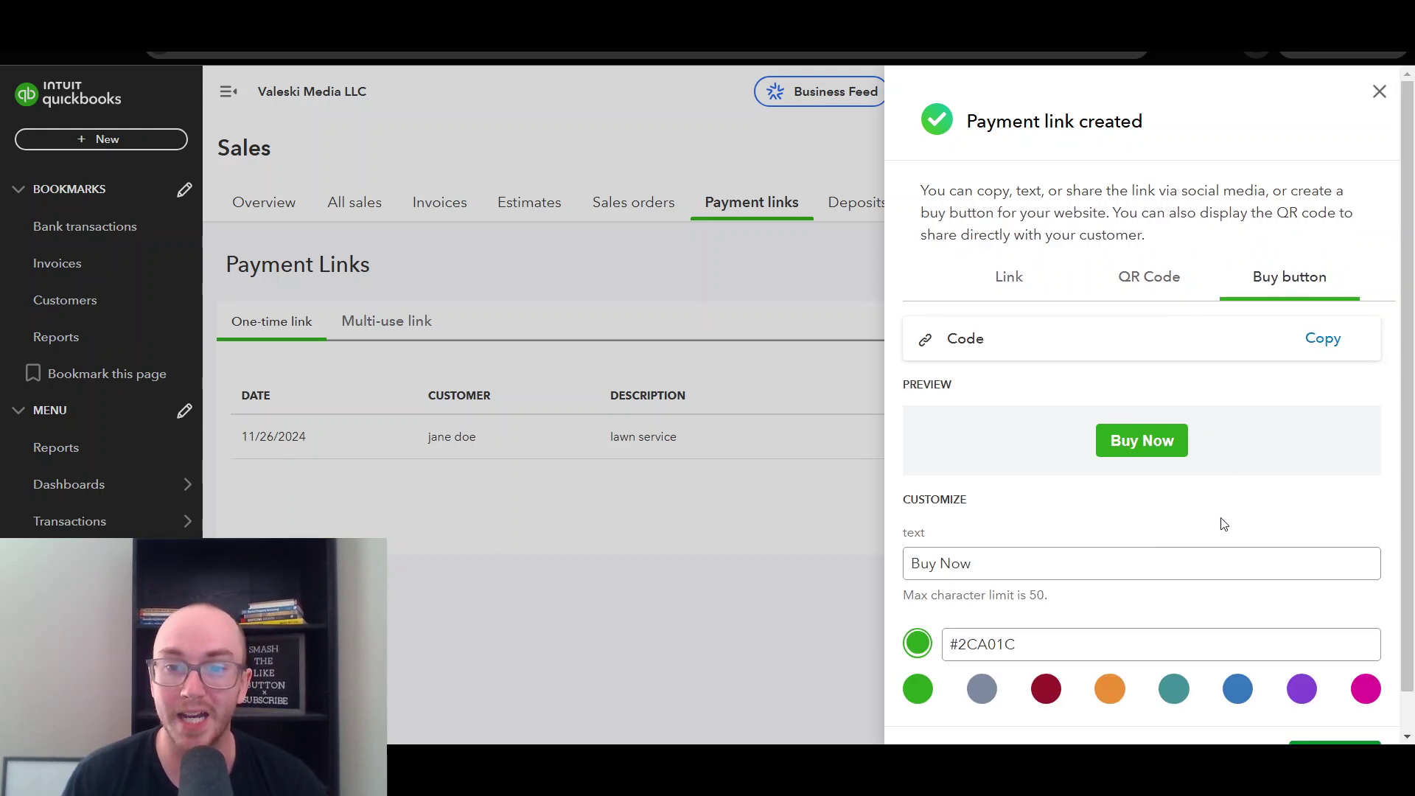
scroll(1194, 560, down, 1)
scroll(1194, 442, up, 1)
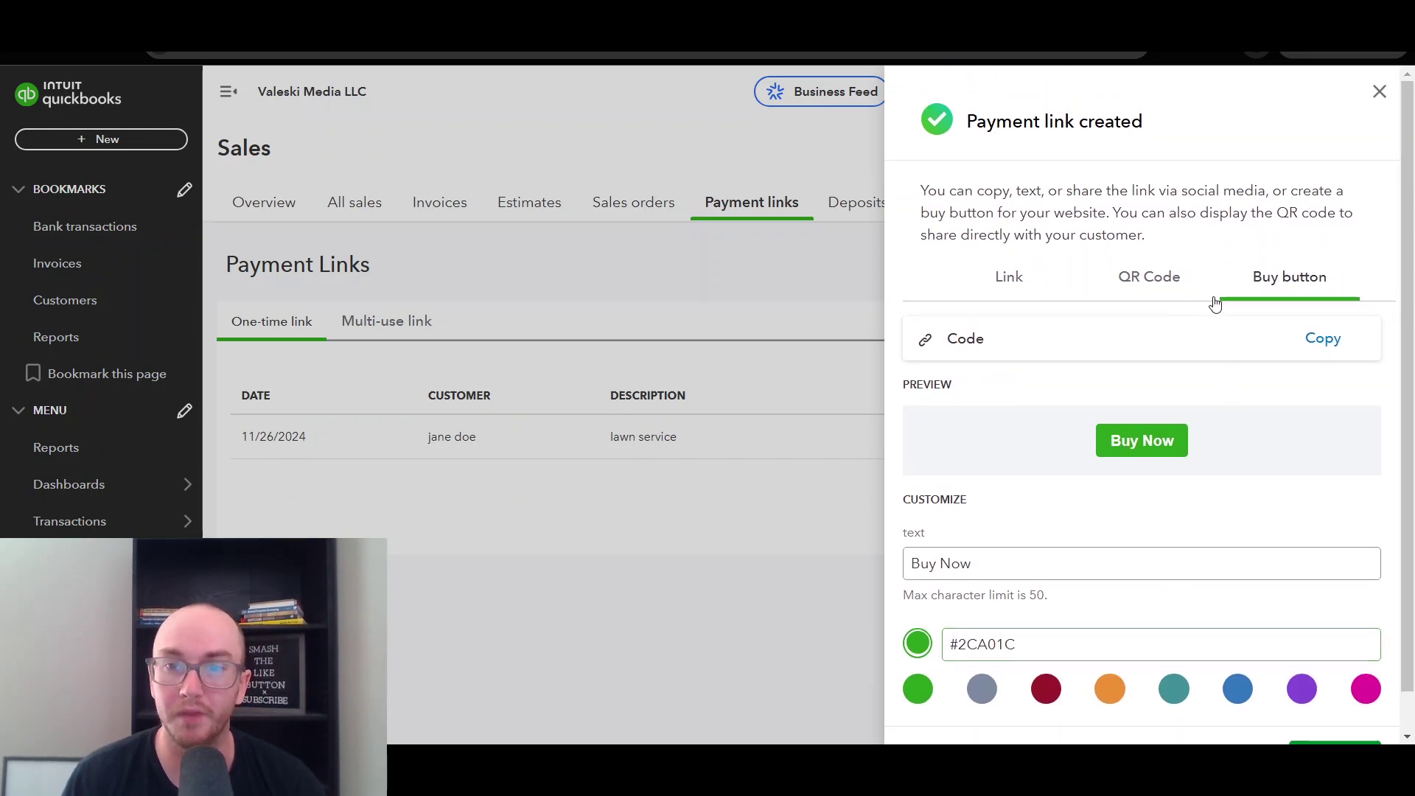
click(1313, 338)
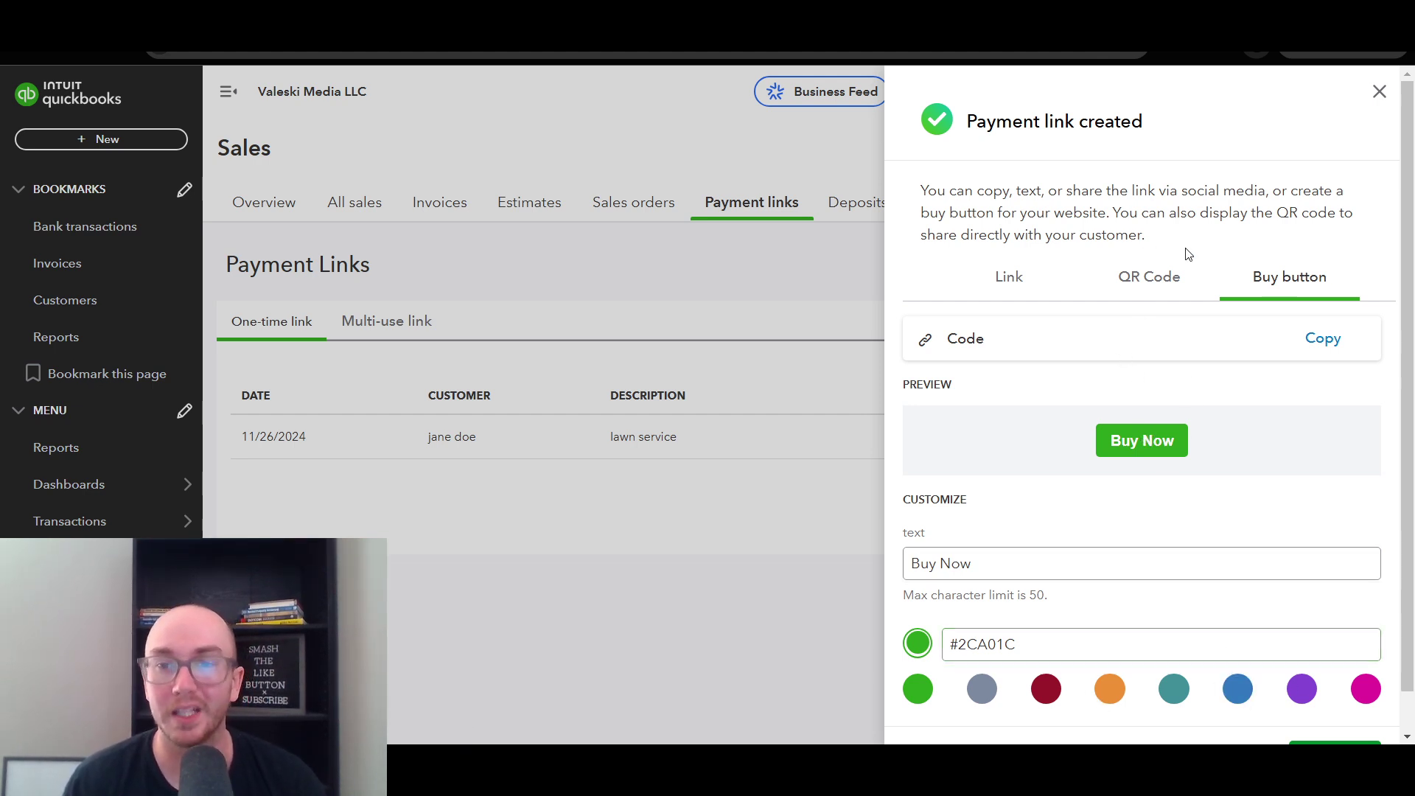
- Read the sharing instructions, then display the Link view with URL and social sharing
drag(916, 194, 1187, 214)
click(1065, 199)
click(1059, 192)
click(1201, 235)
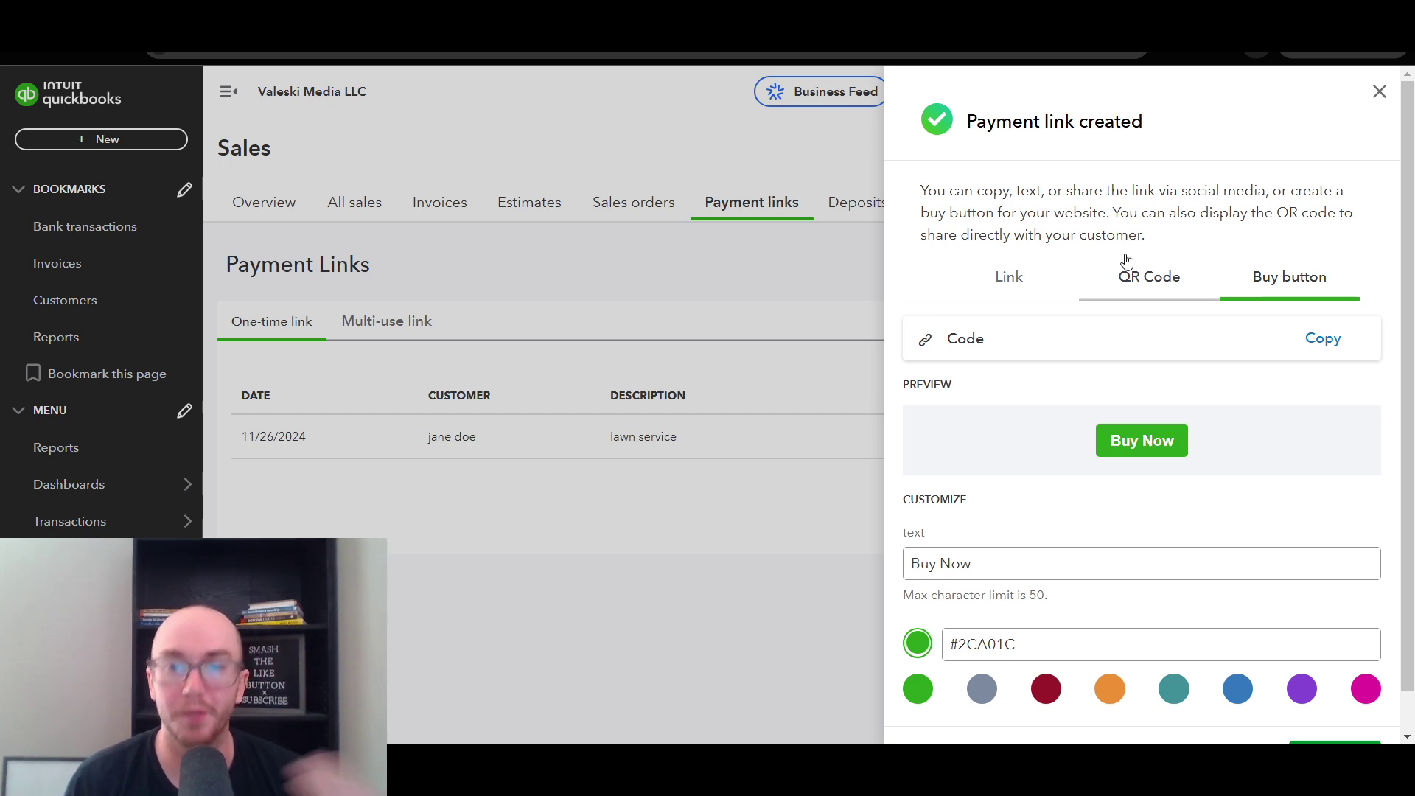
click(1128, 287)
click(1050, 284)
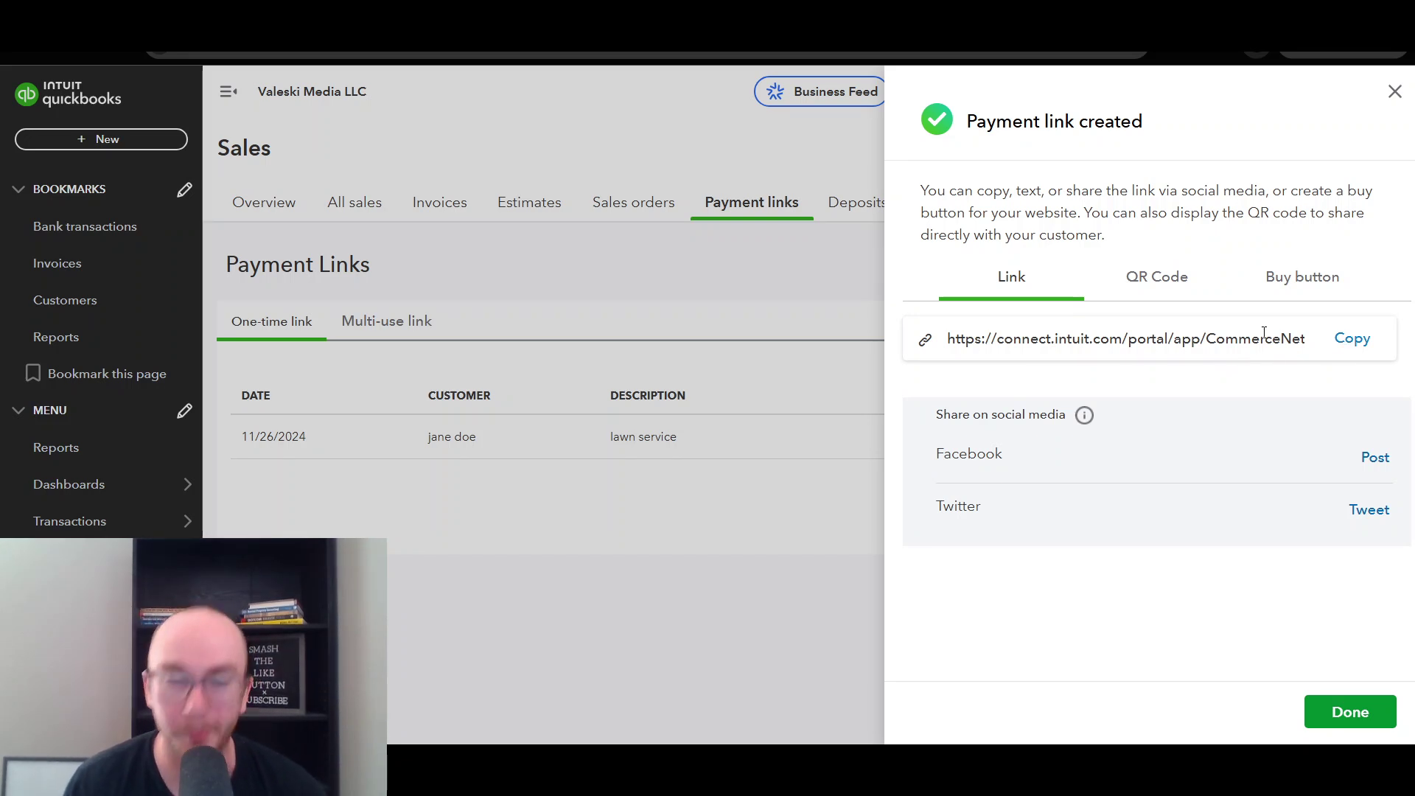
- Copy the payment link URL and open its checkout page in the browser
click(1349, 346)
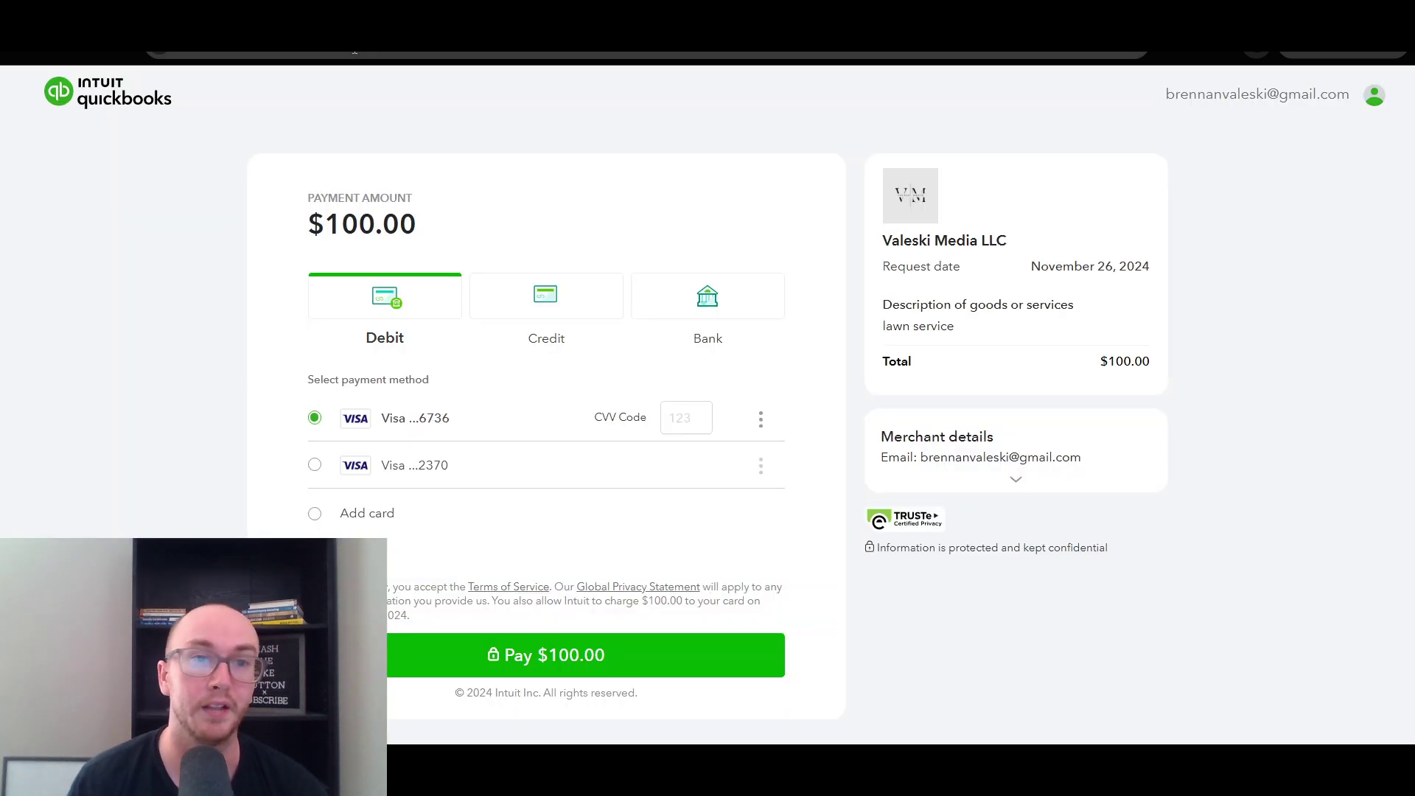
click(352, 53)
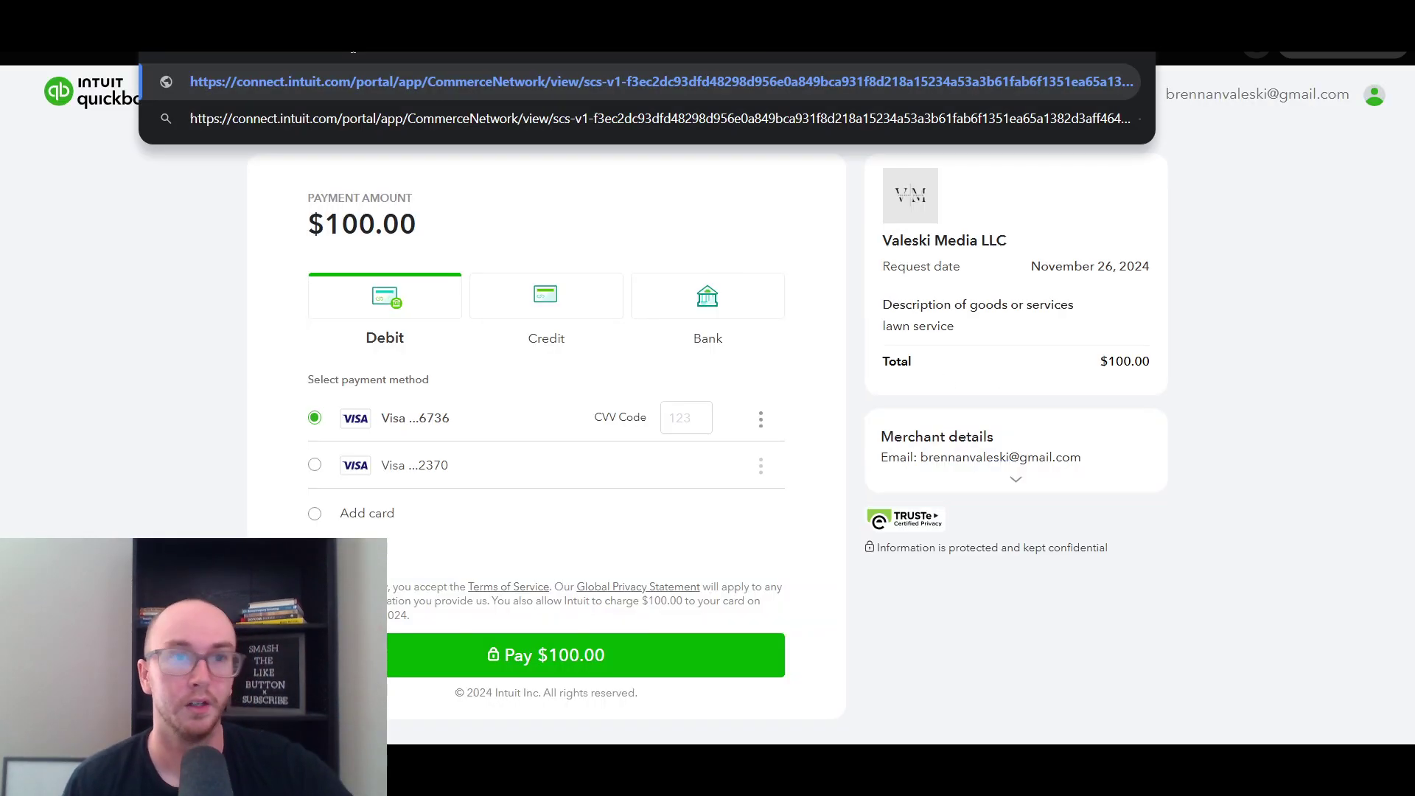
click(115, 232)
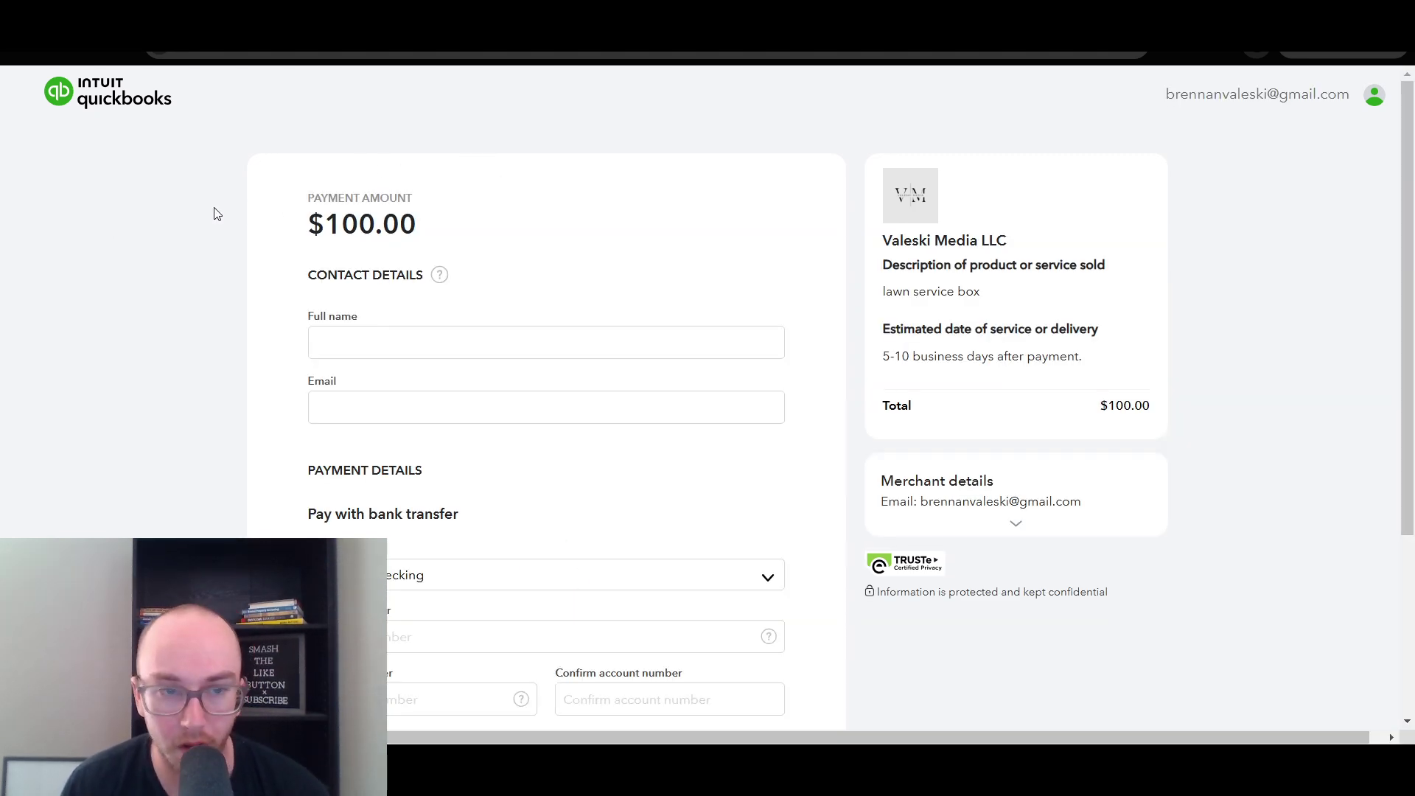
mouse_move(440, 275)
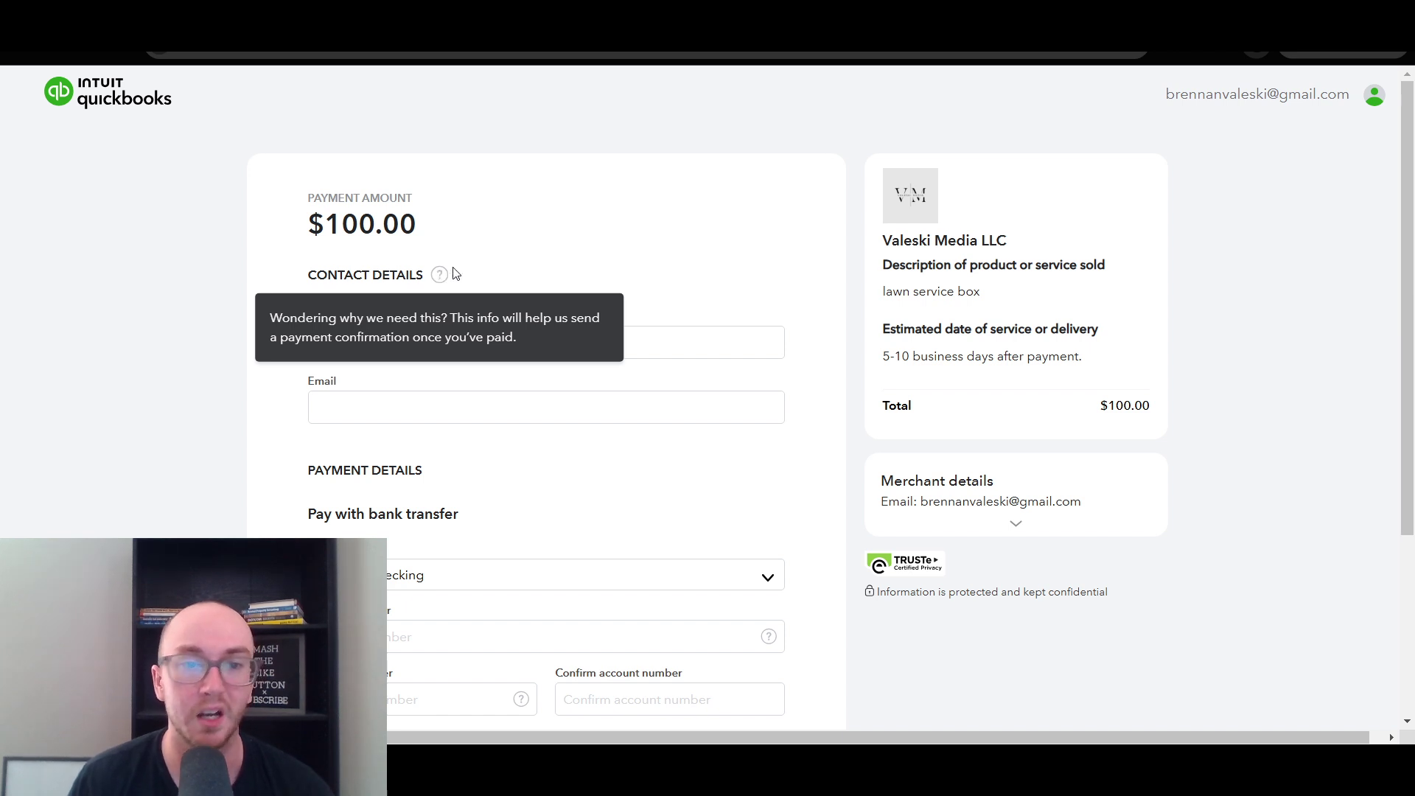
scroll(1157, 321, down, 1)
scroll(1157, 321, up, 1)
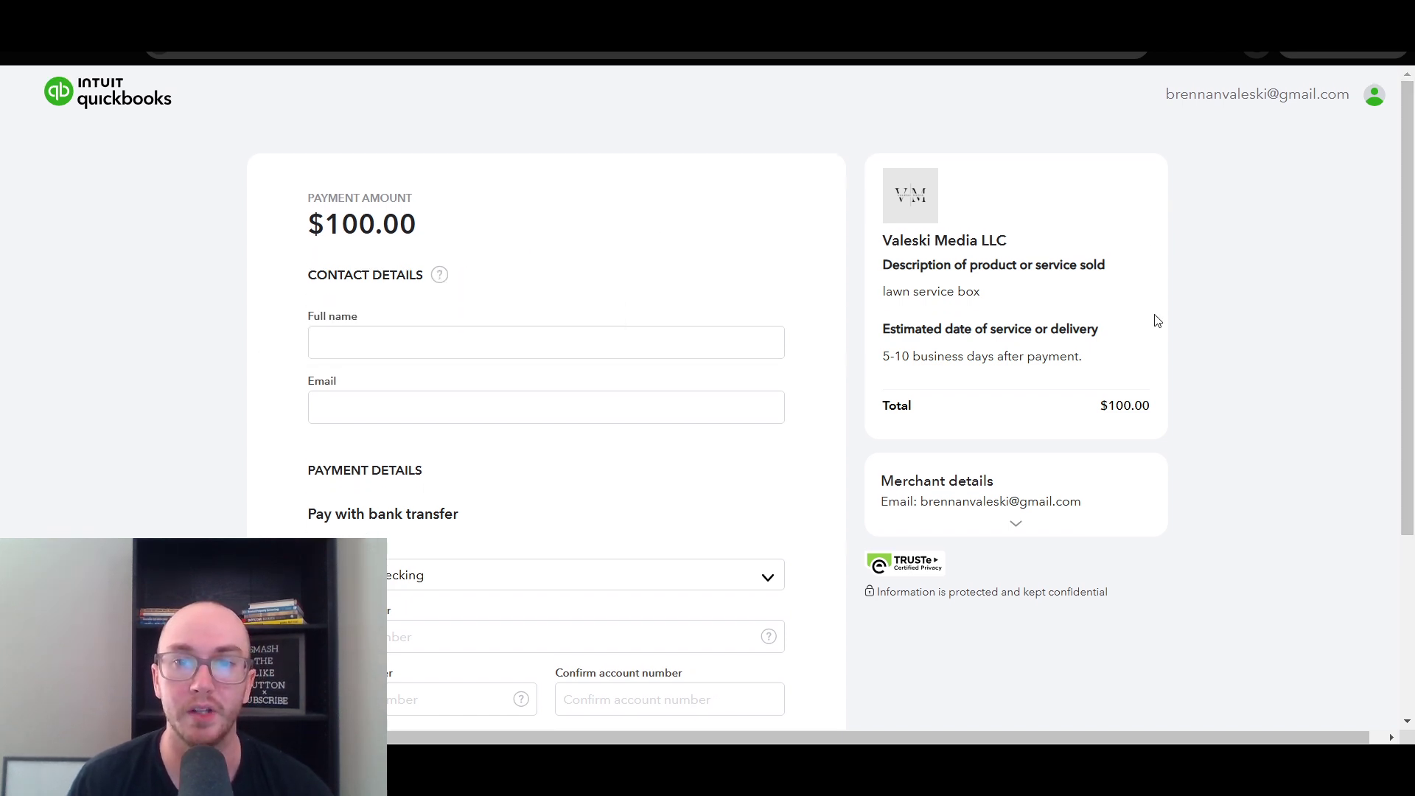
- Check the lawn service box description and delivery timeframe, then return to QuickBooks
drag(884, 267, 1052, 300)
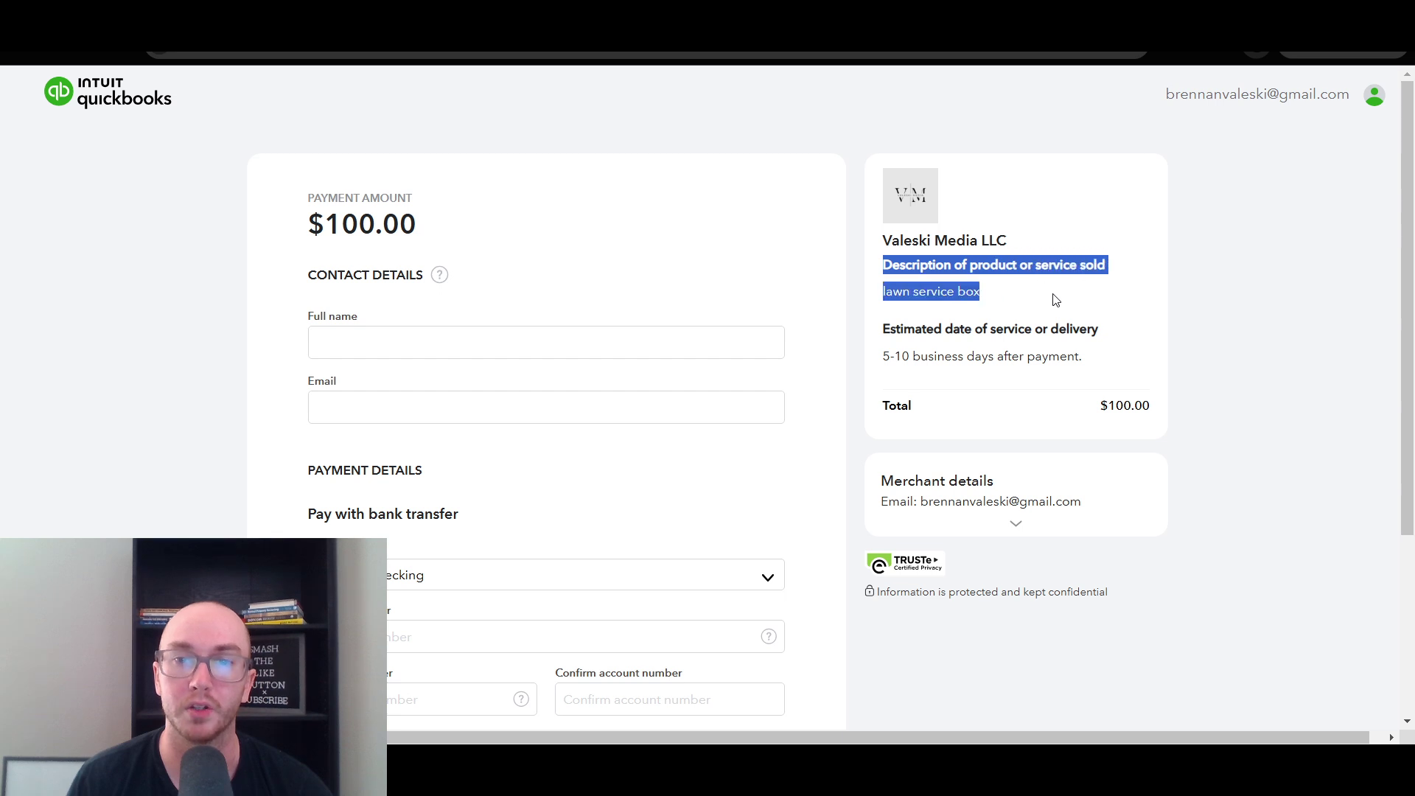
click(1003, 308)
drag(873, 329, 890, 361)
click(922, 369)
scroll(1402, 474, down, 3)
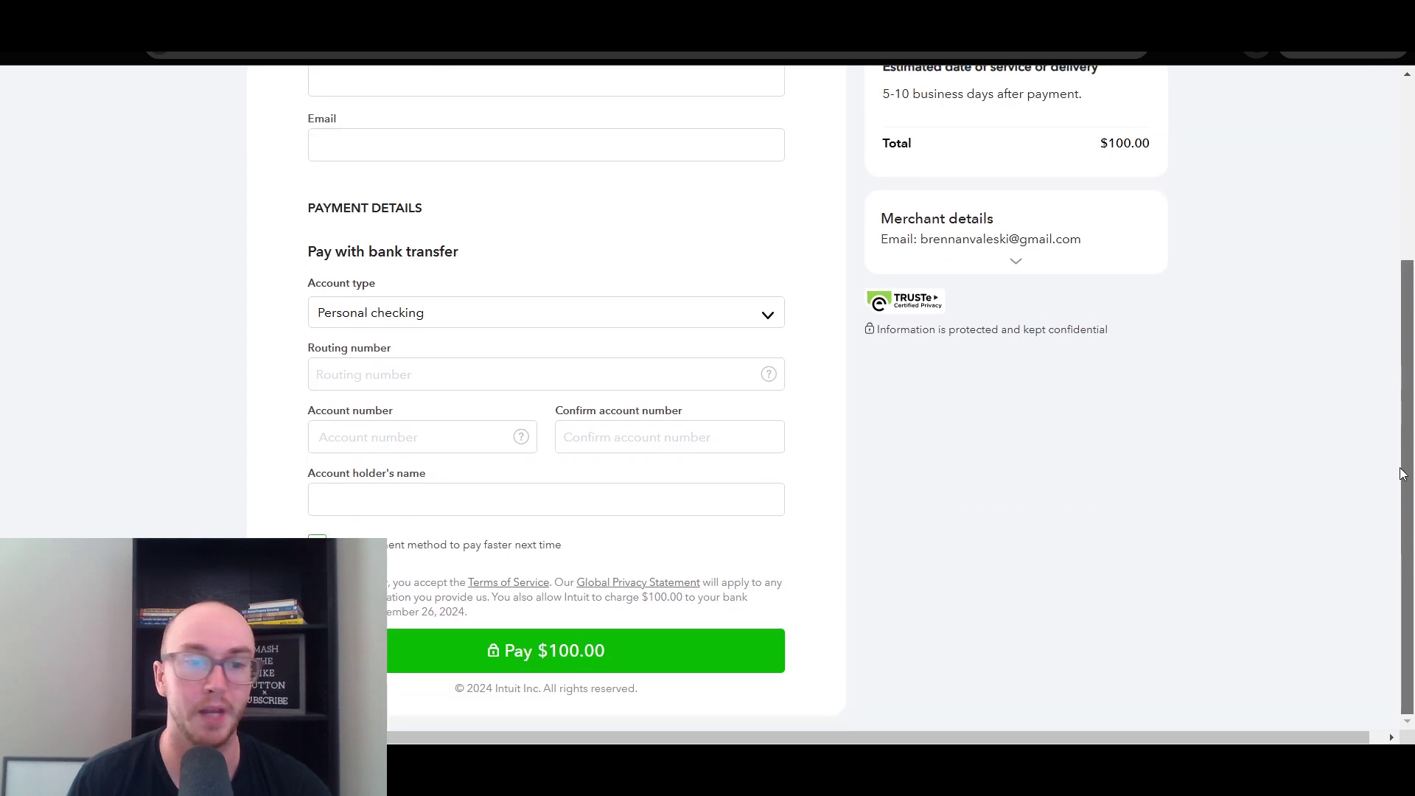
scroll(1385, 459, up, 5)
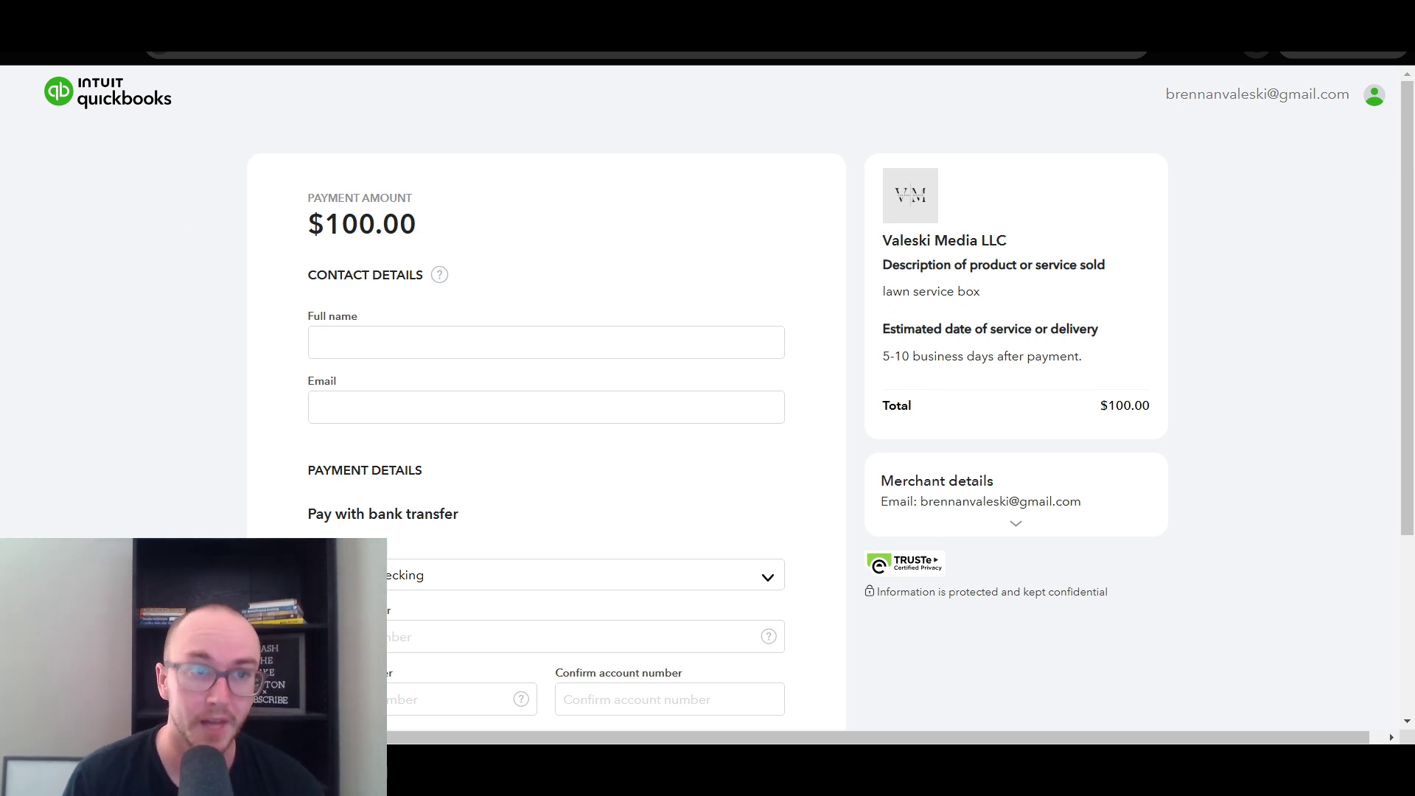
key(ctrl+shift+Tab)
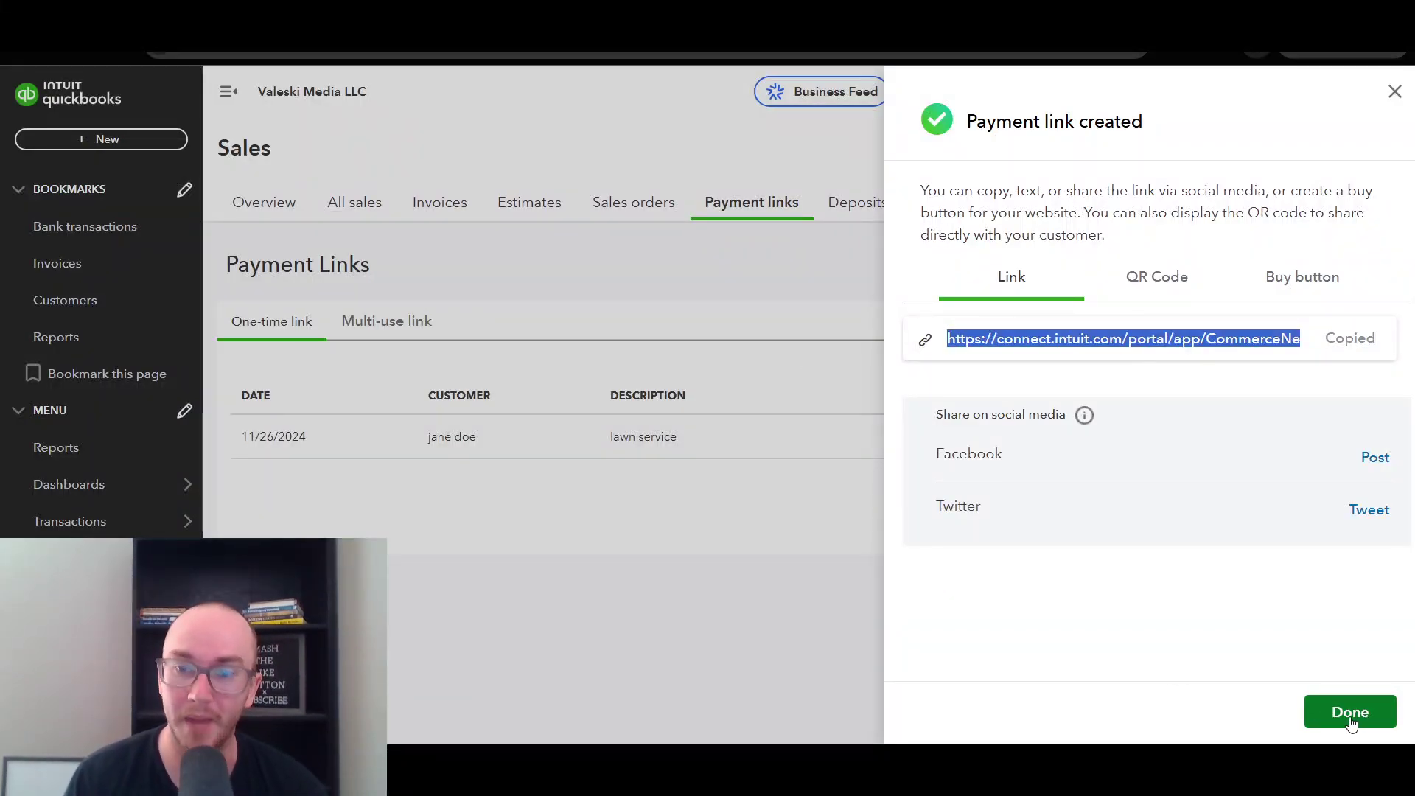
- Close the confirmation with Done and go via Sales > Overview back to Payment links
click(1350, 712)
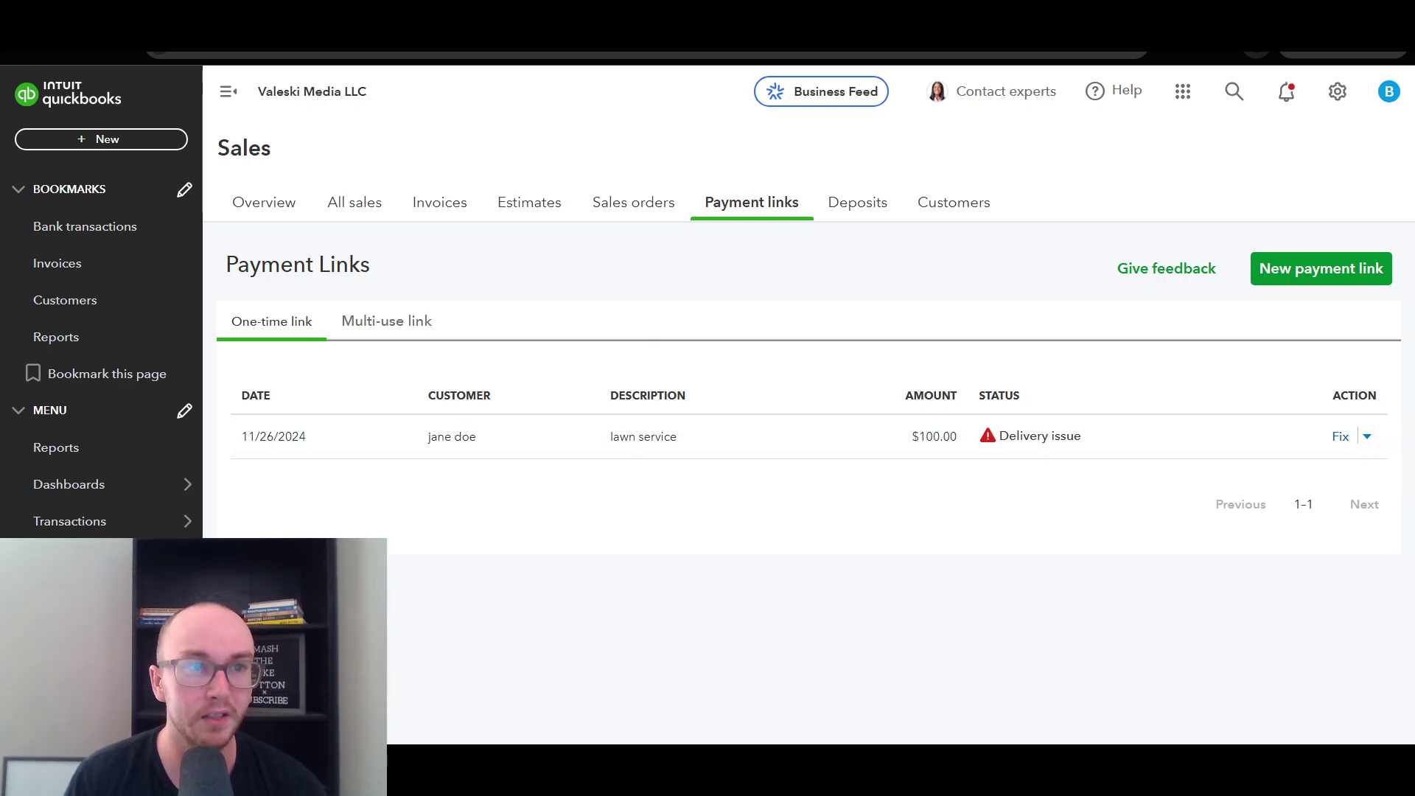
click(752, 204)
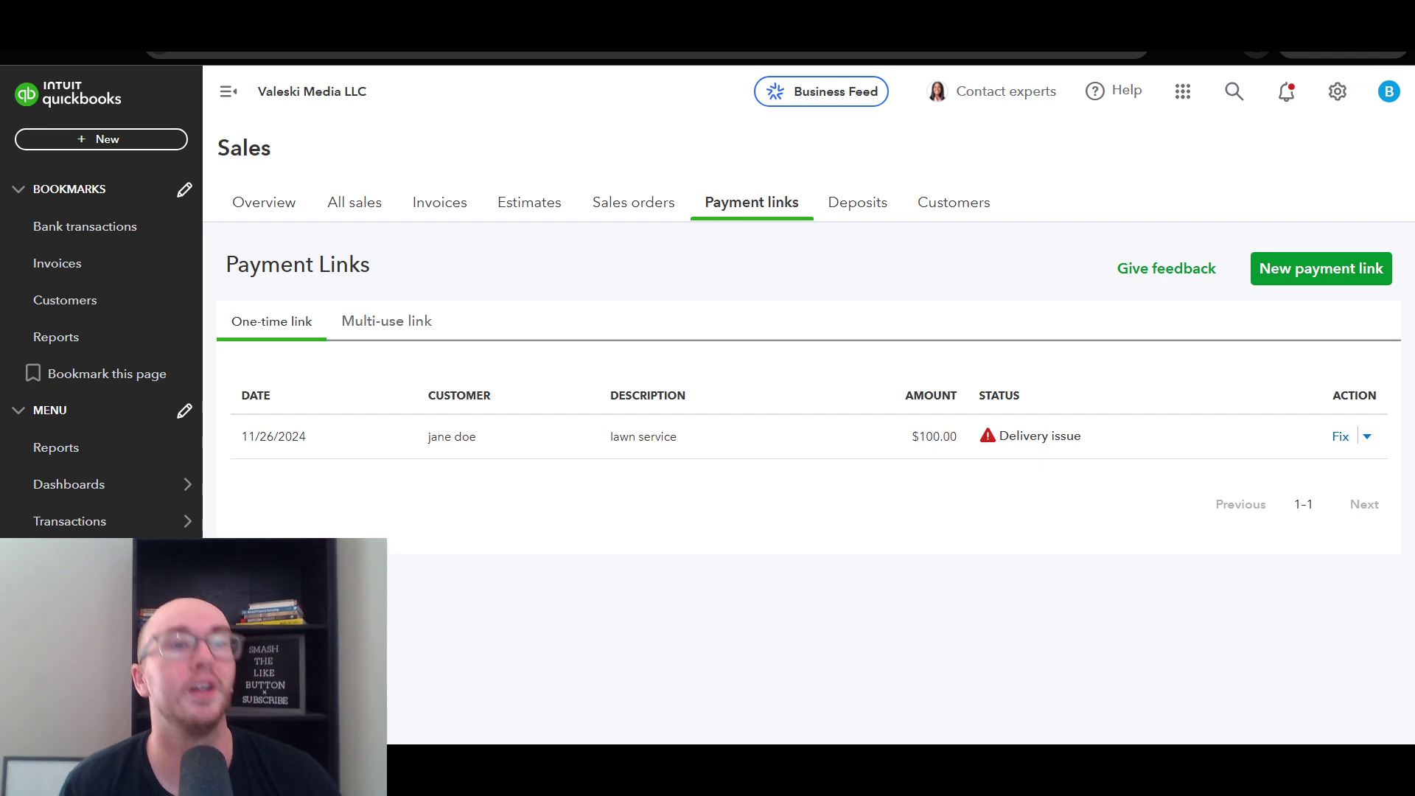
scroll(123, 389, down, 4)
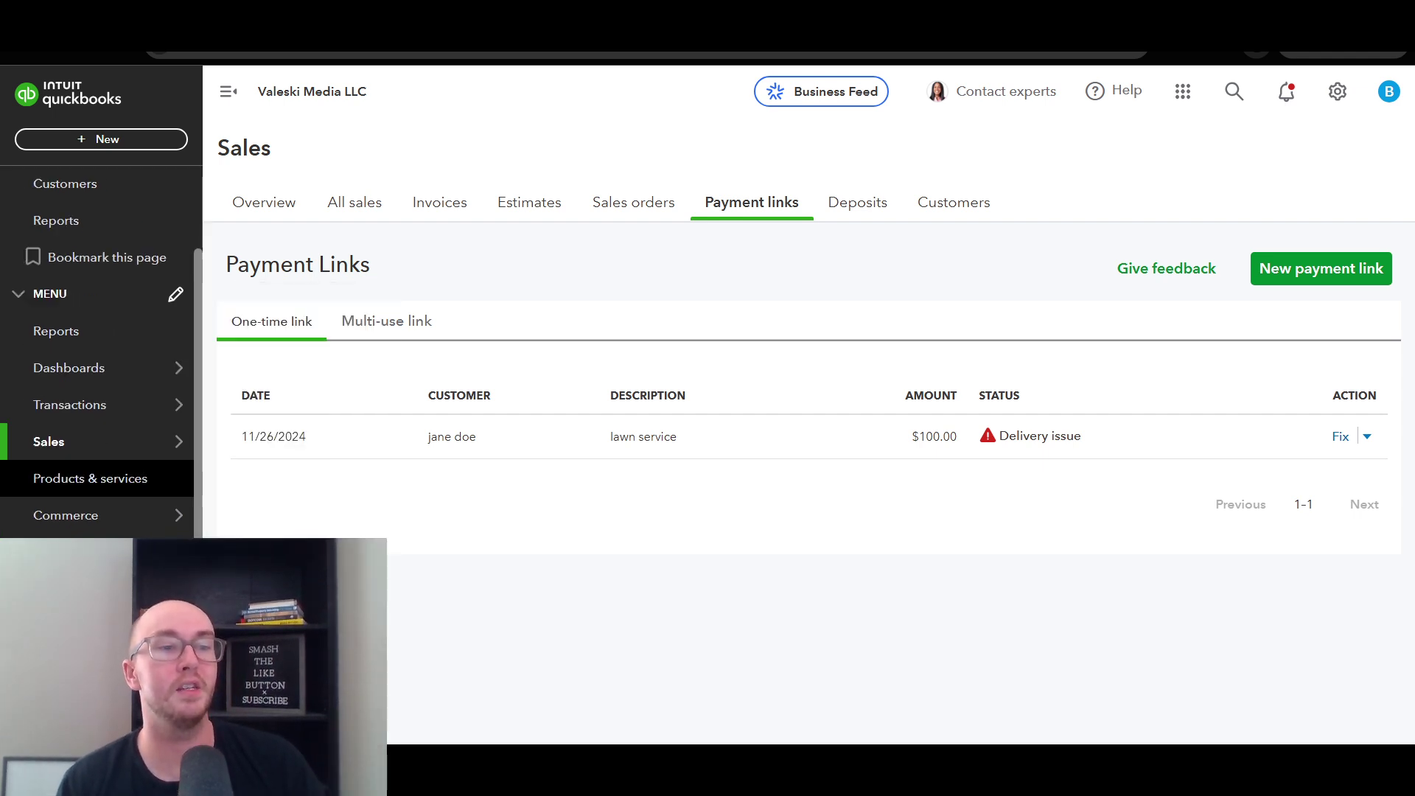
mouse_move(168, 284)
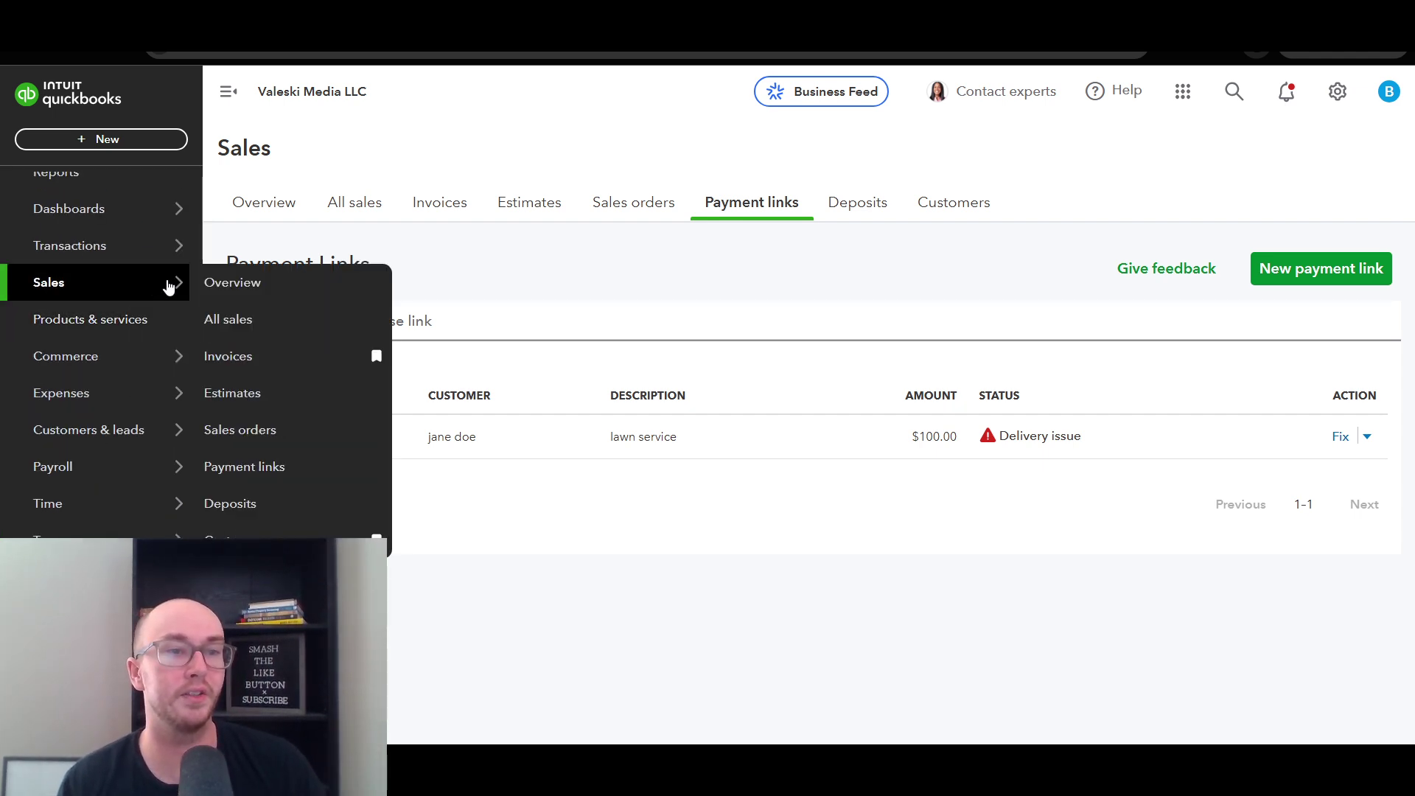
click(257, 285)
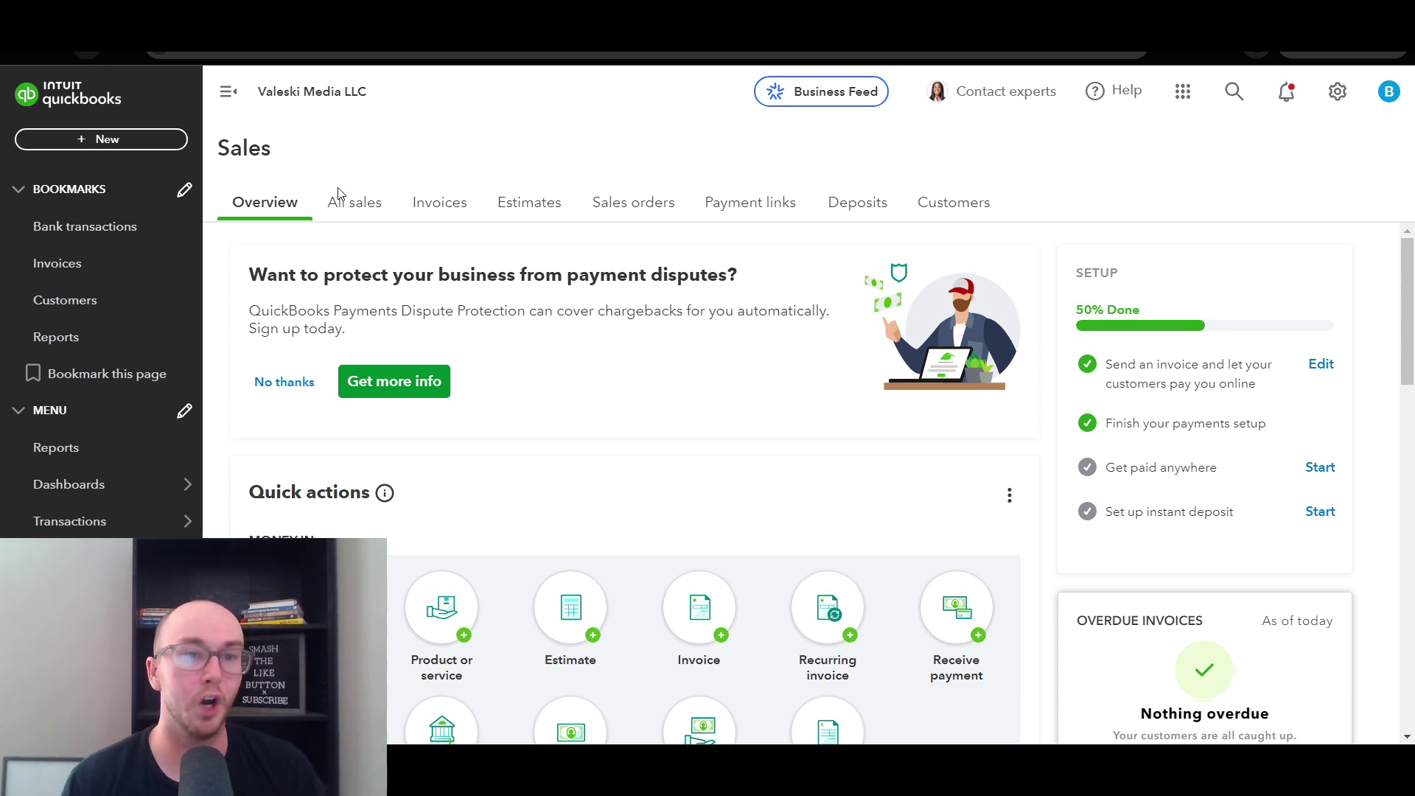
scroll(663, 560, down, 2)
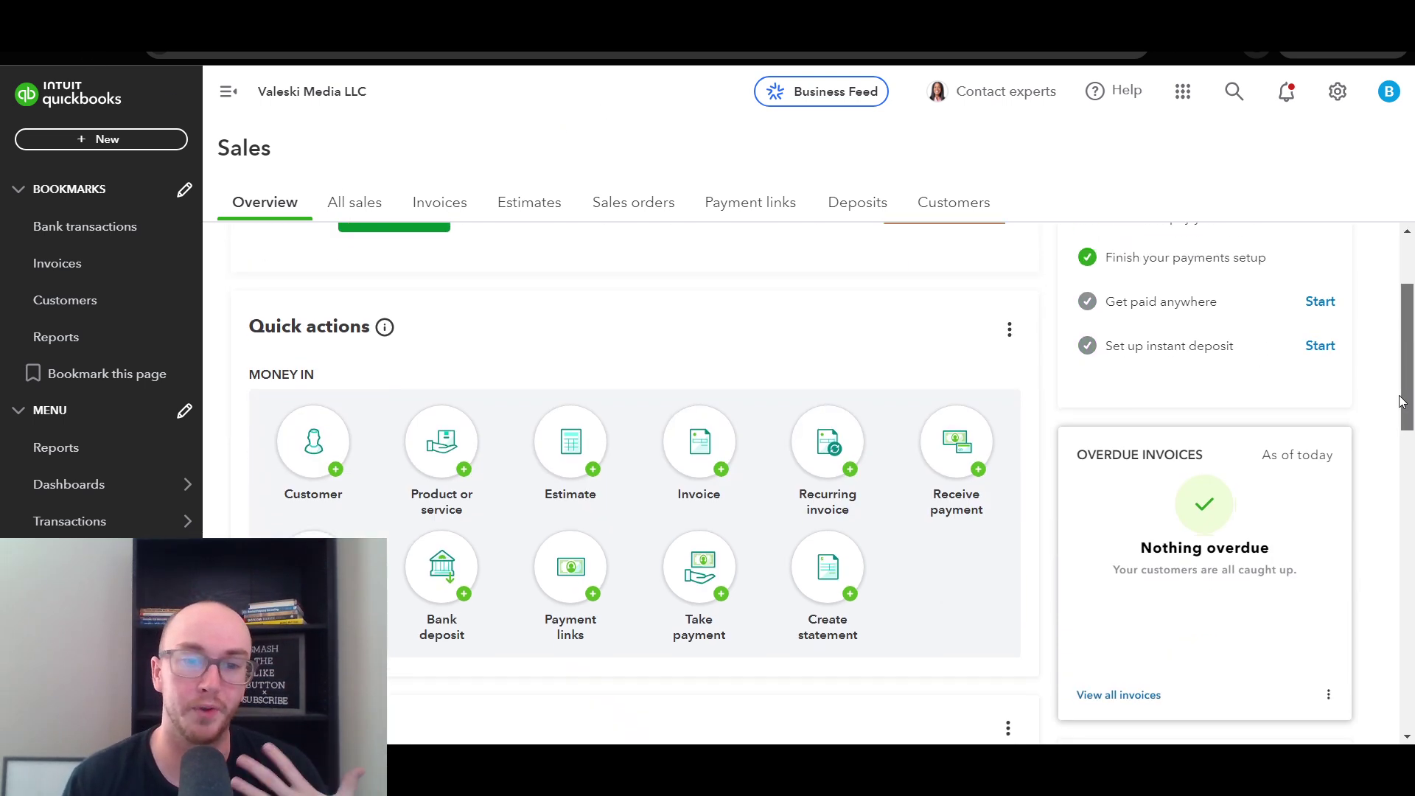
click(617, 572)
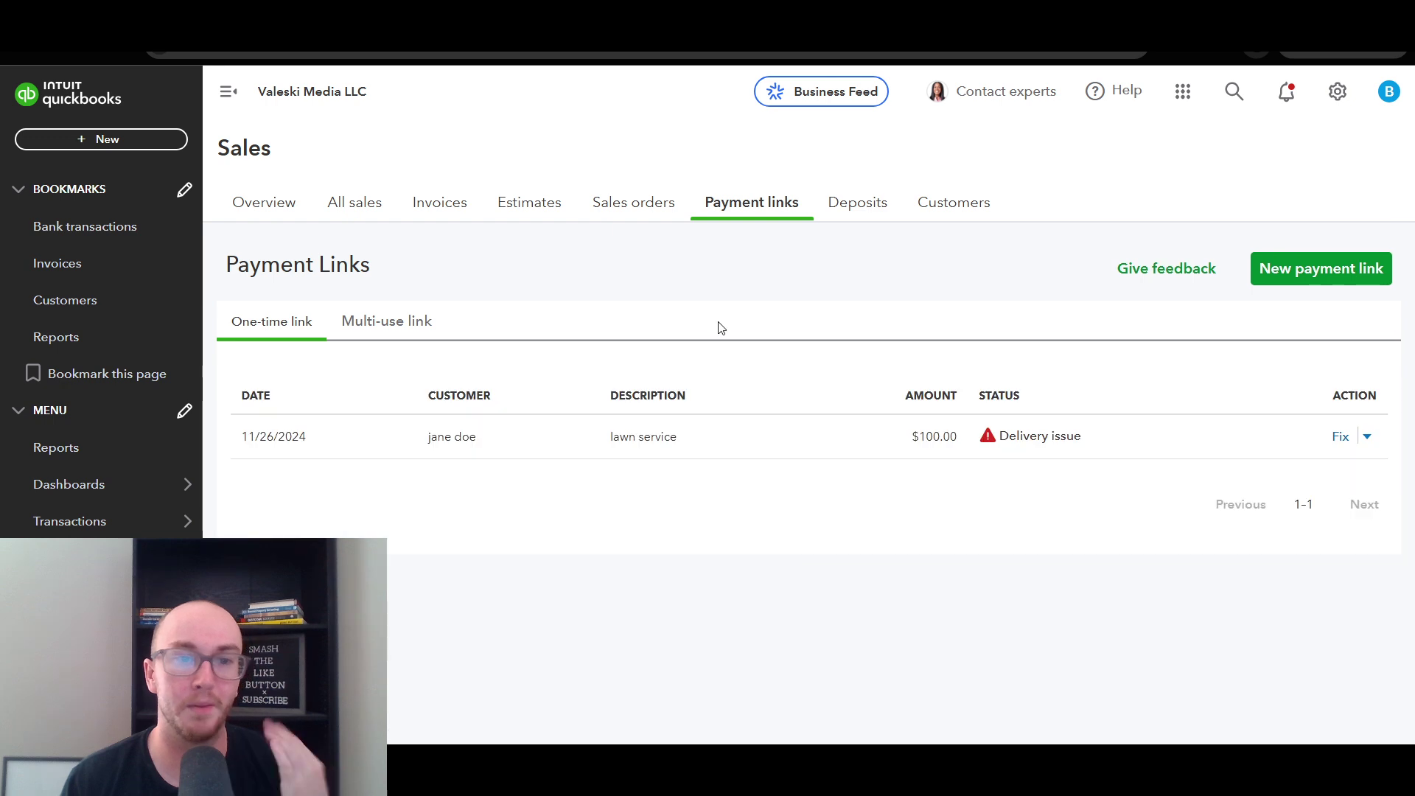